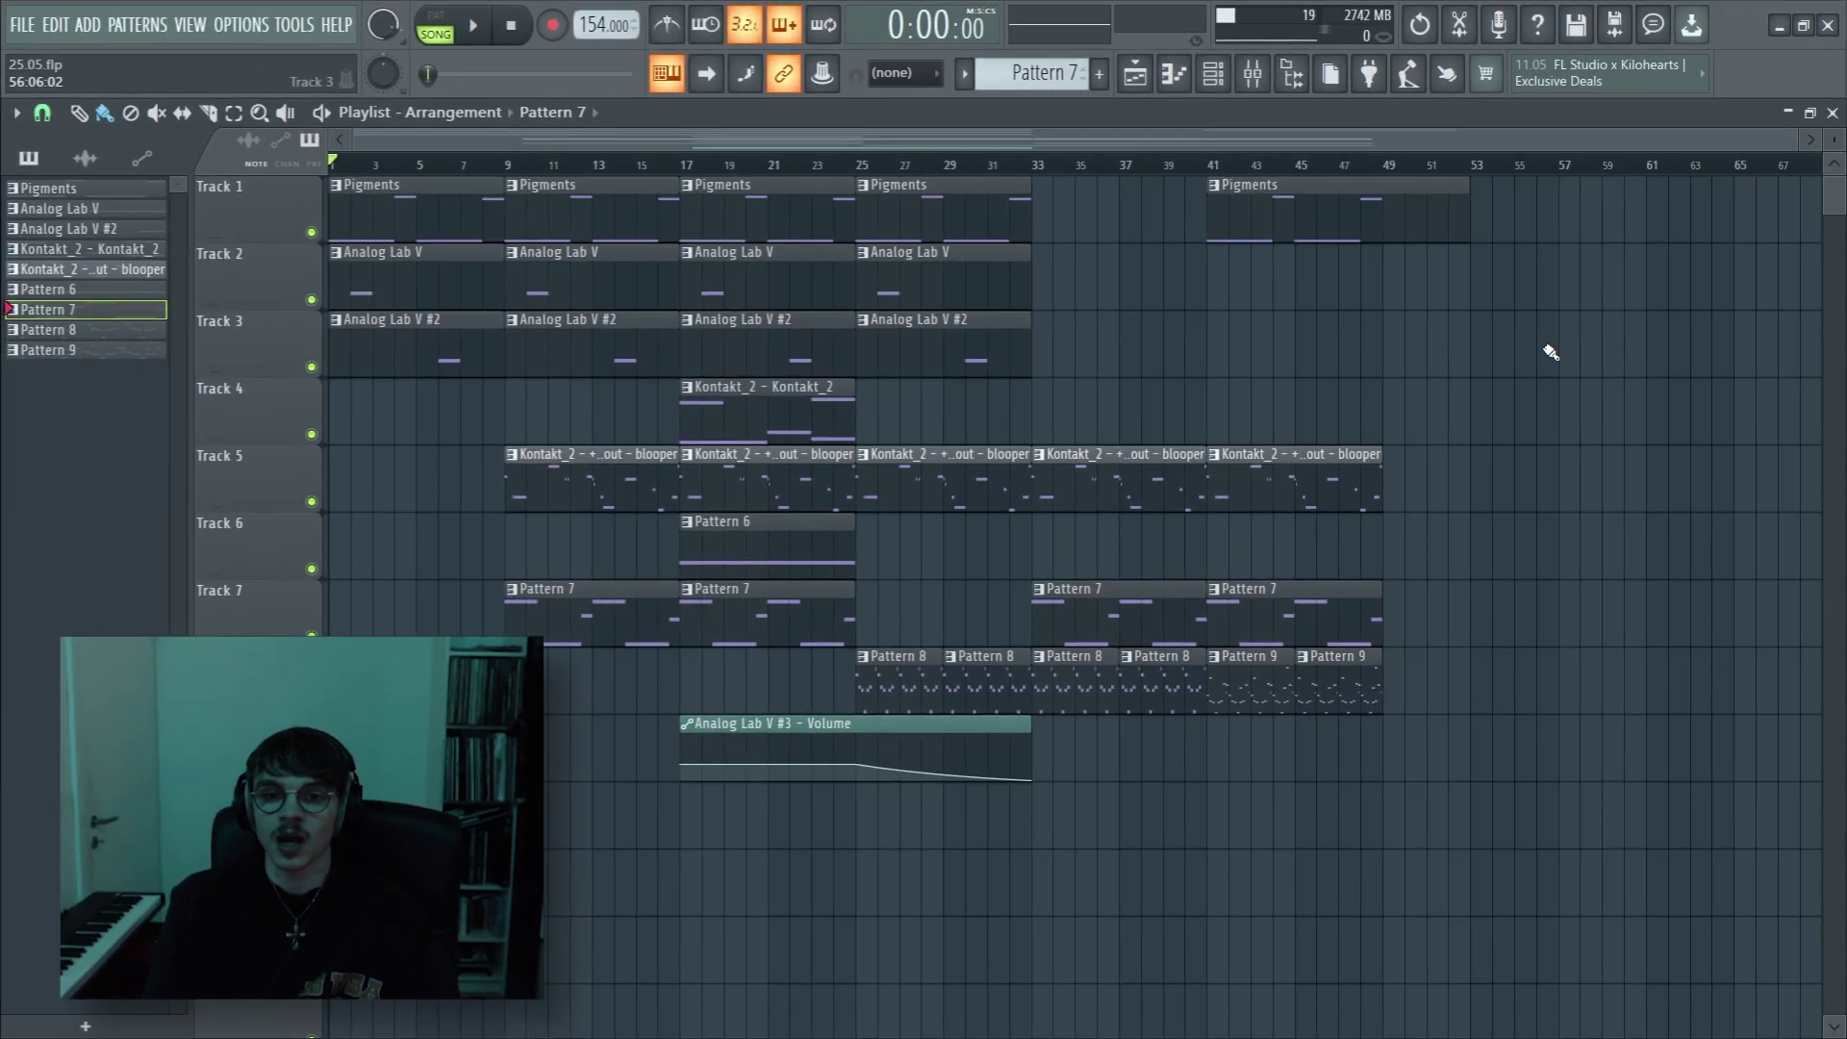
Step: View the Pigments instrument with its Atacama Dessert preset from the channel rack, and return to the start of the arrangement
drag(1802, 144, 1320, 119)
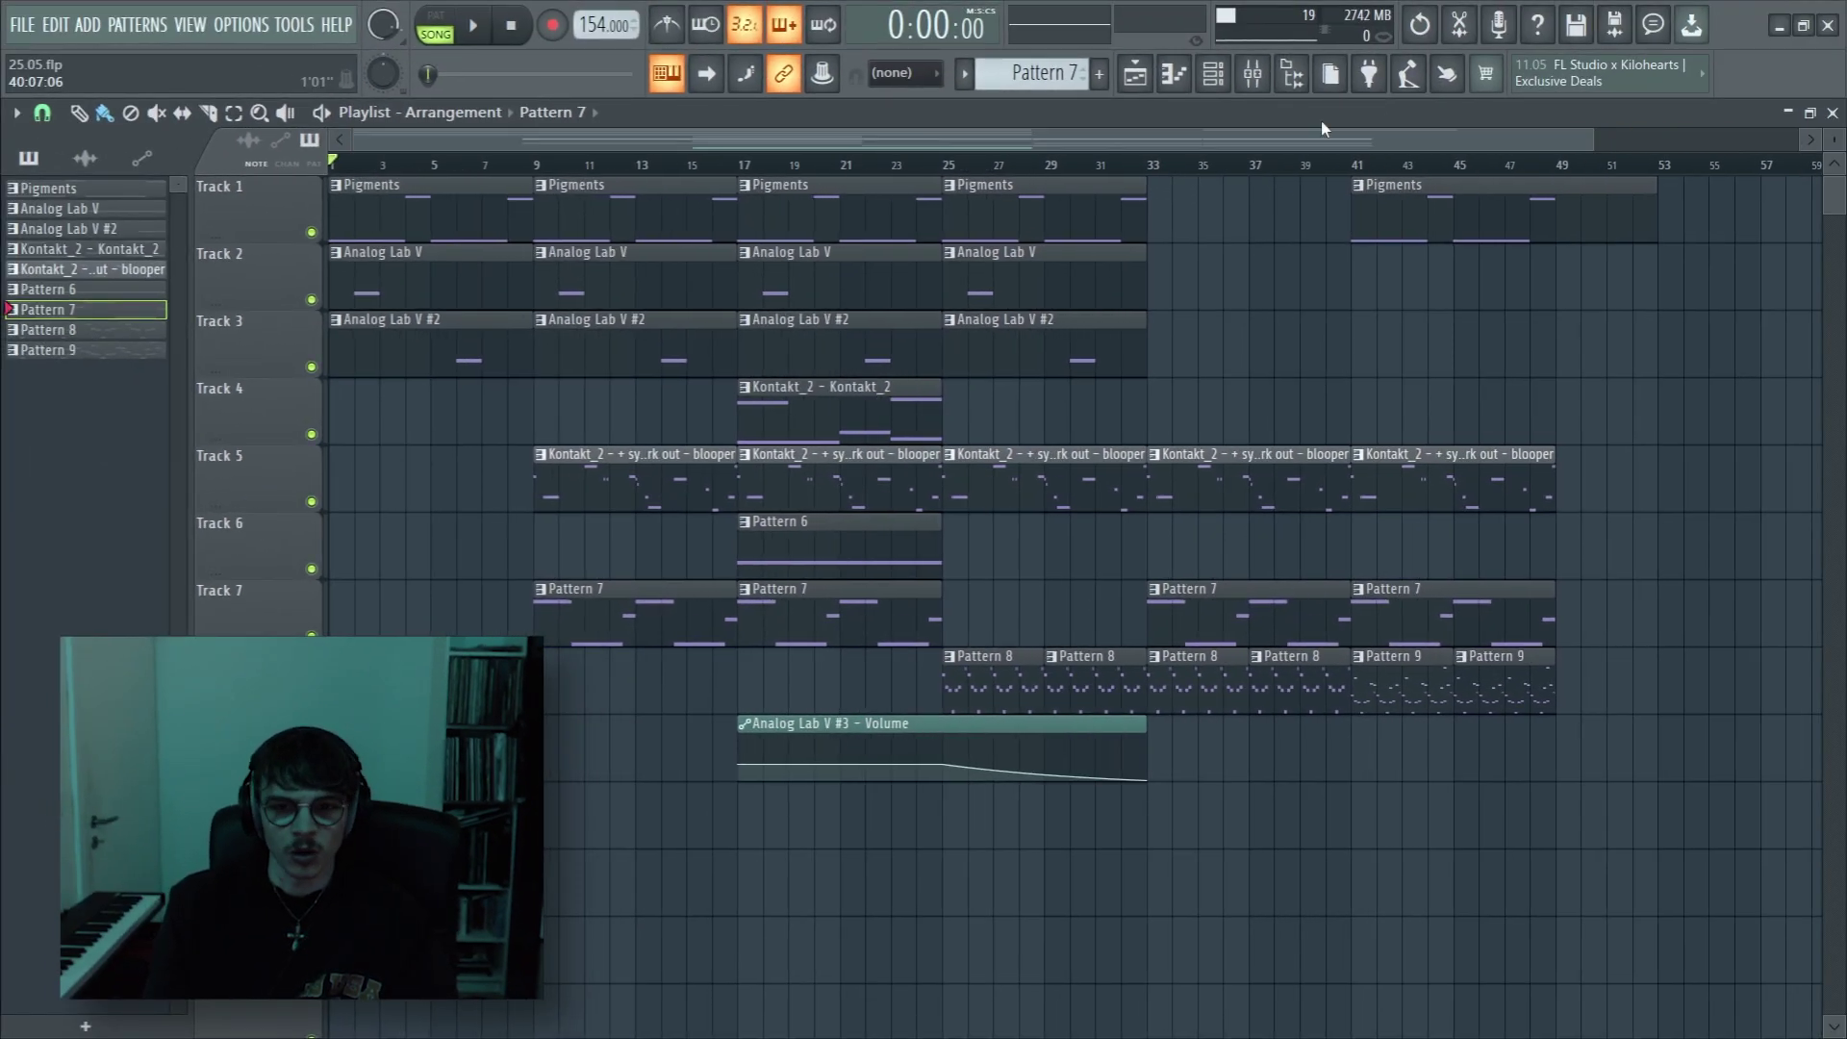
click(1213, 74)
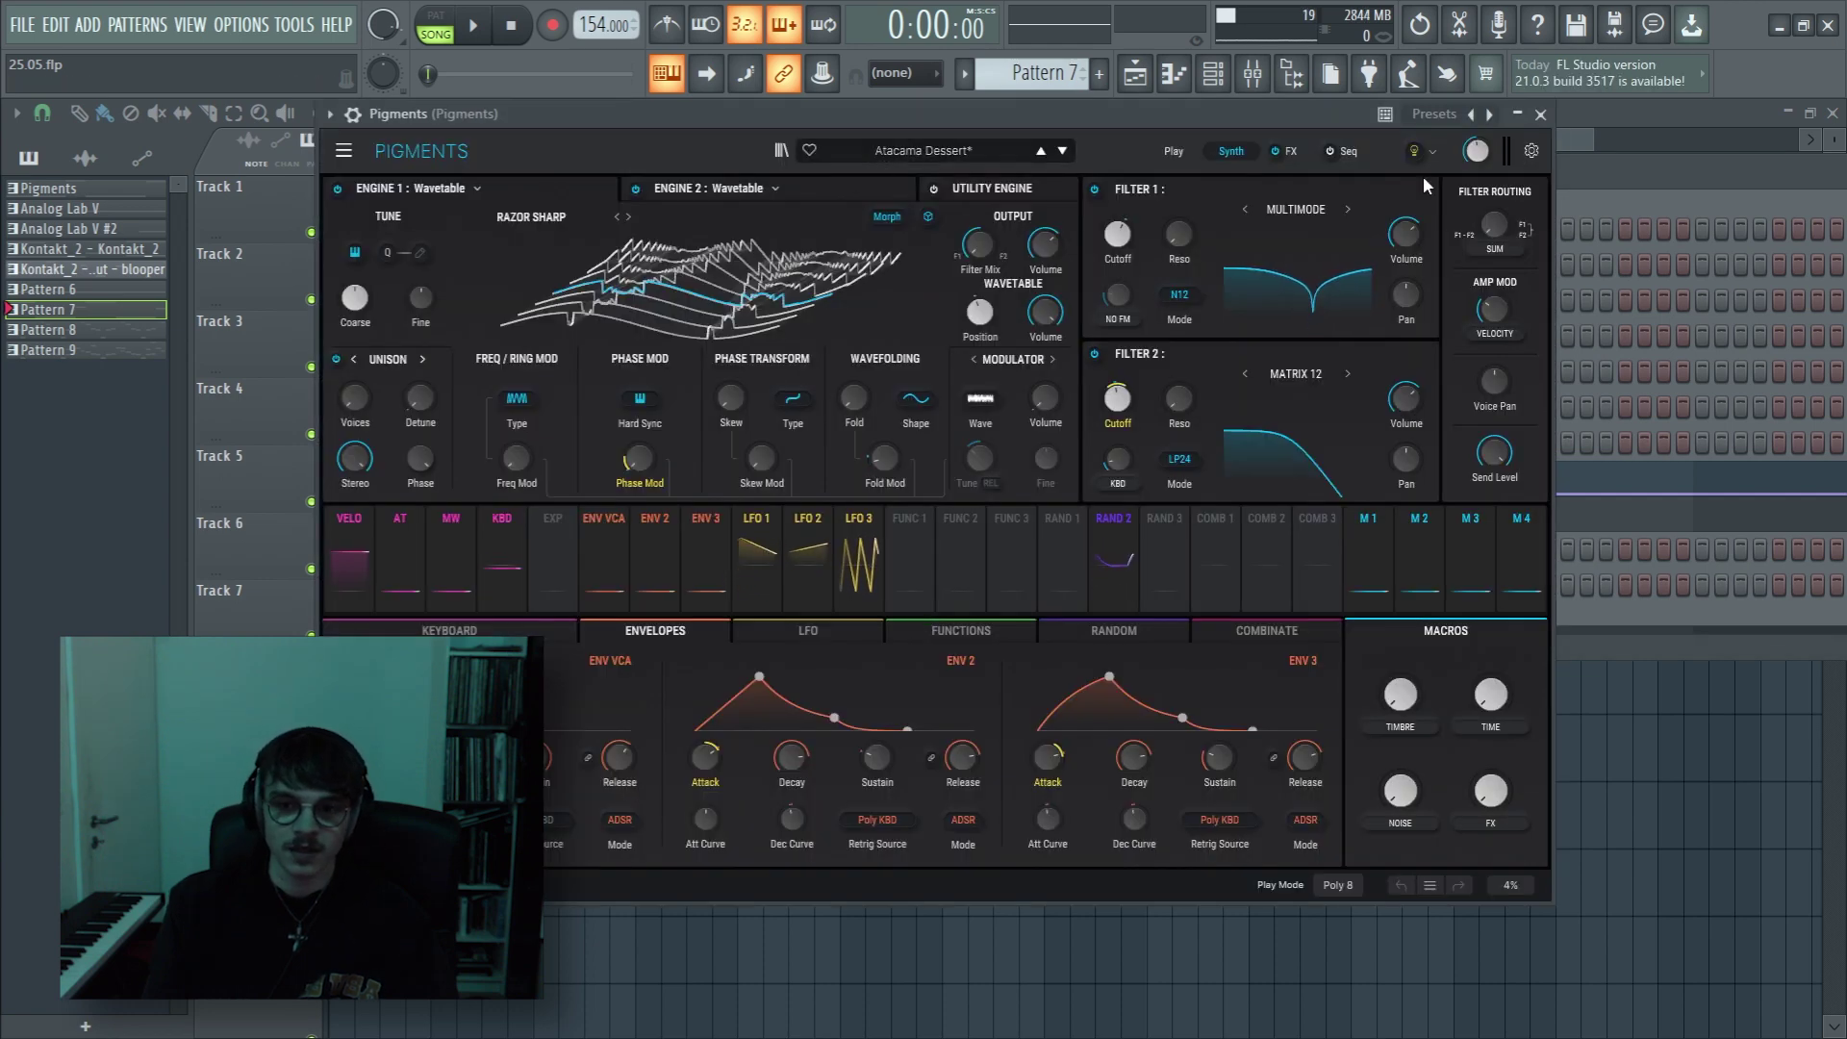
click(1541, 113)
scroll(1035, 73, up, 6)
right_click(736, 260)
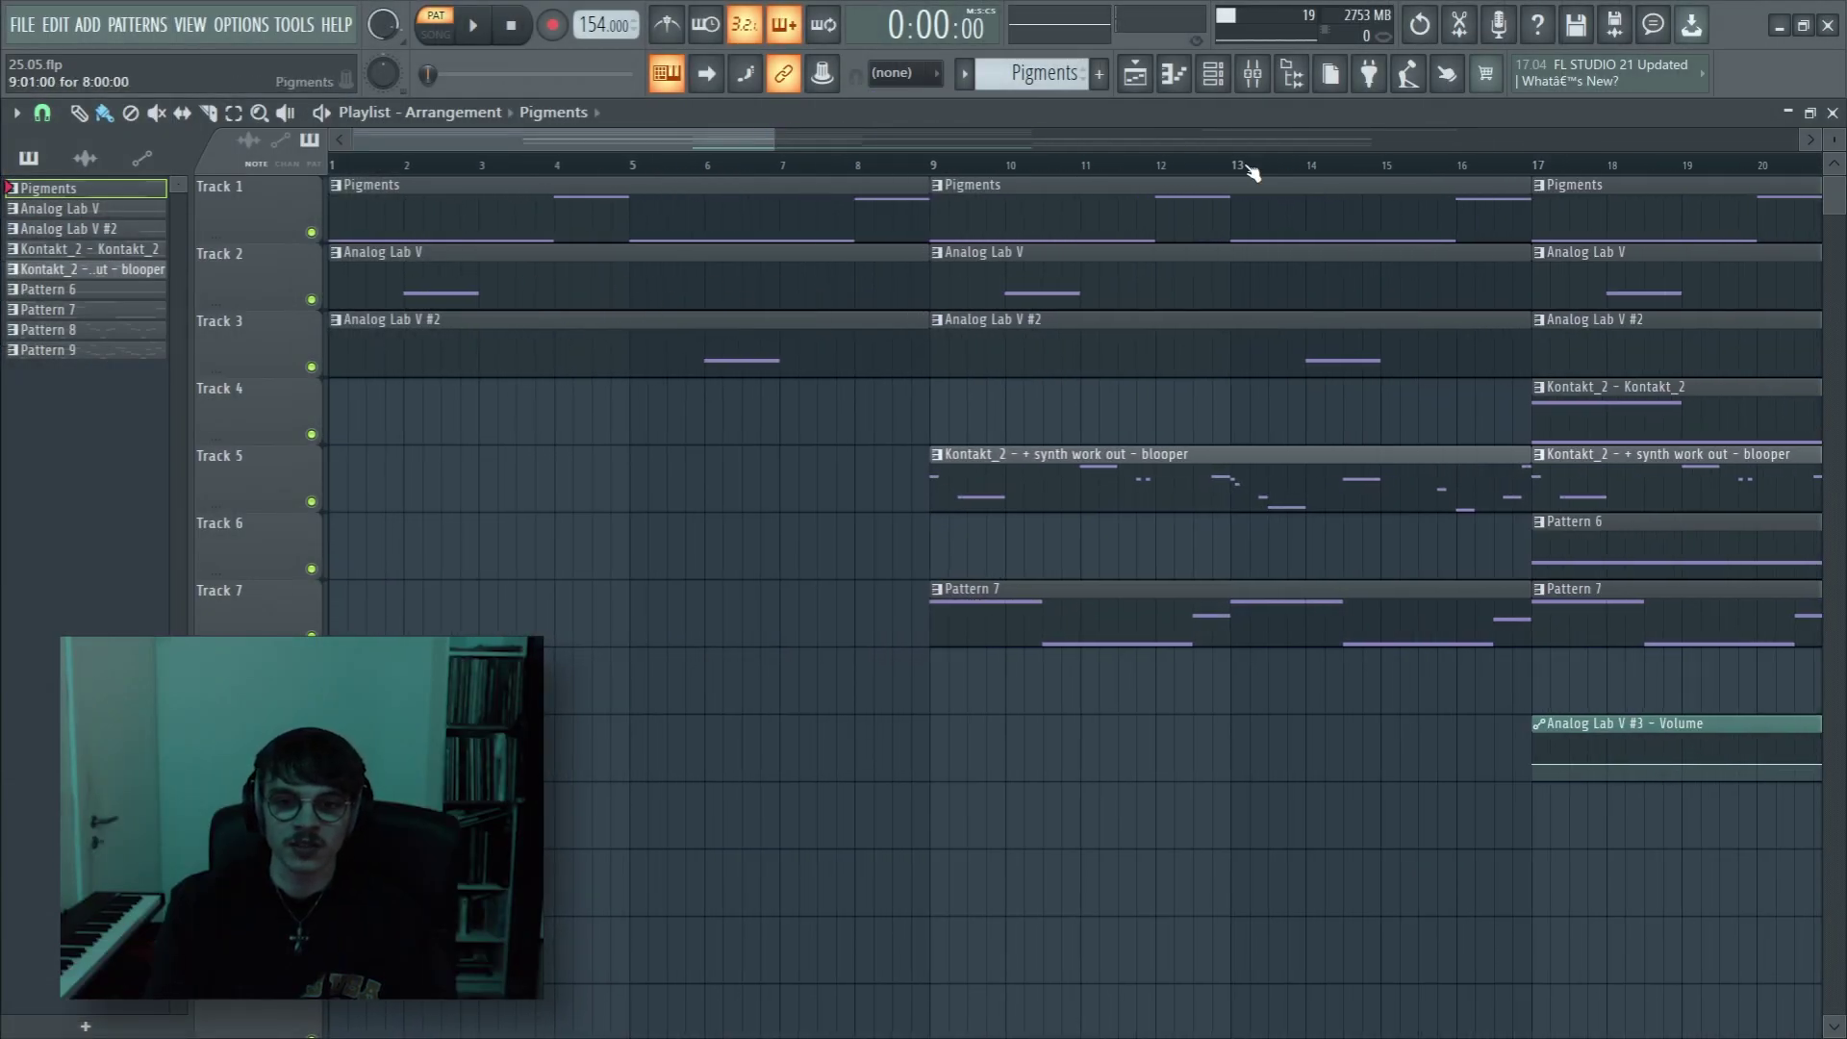
Step: Examine the notes of the Analog Lab V and Analog Lab V #2 patterns in the piano roll and play them back
key(F6)
scroll(998, 81, down, 1)
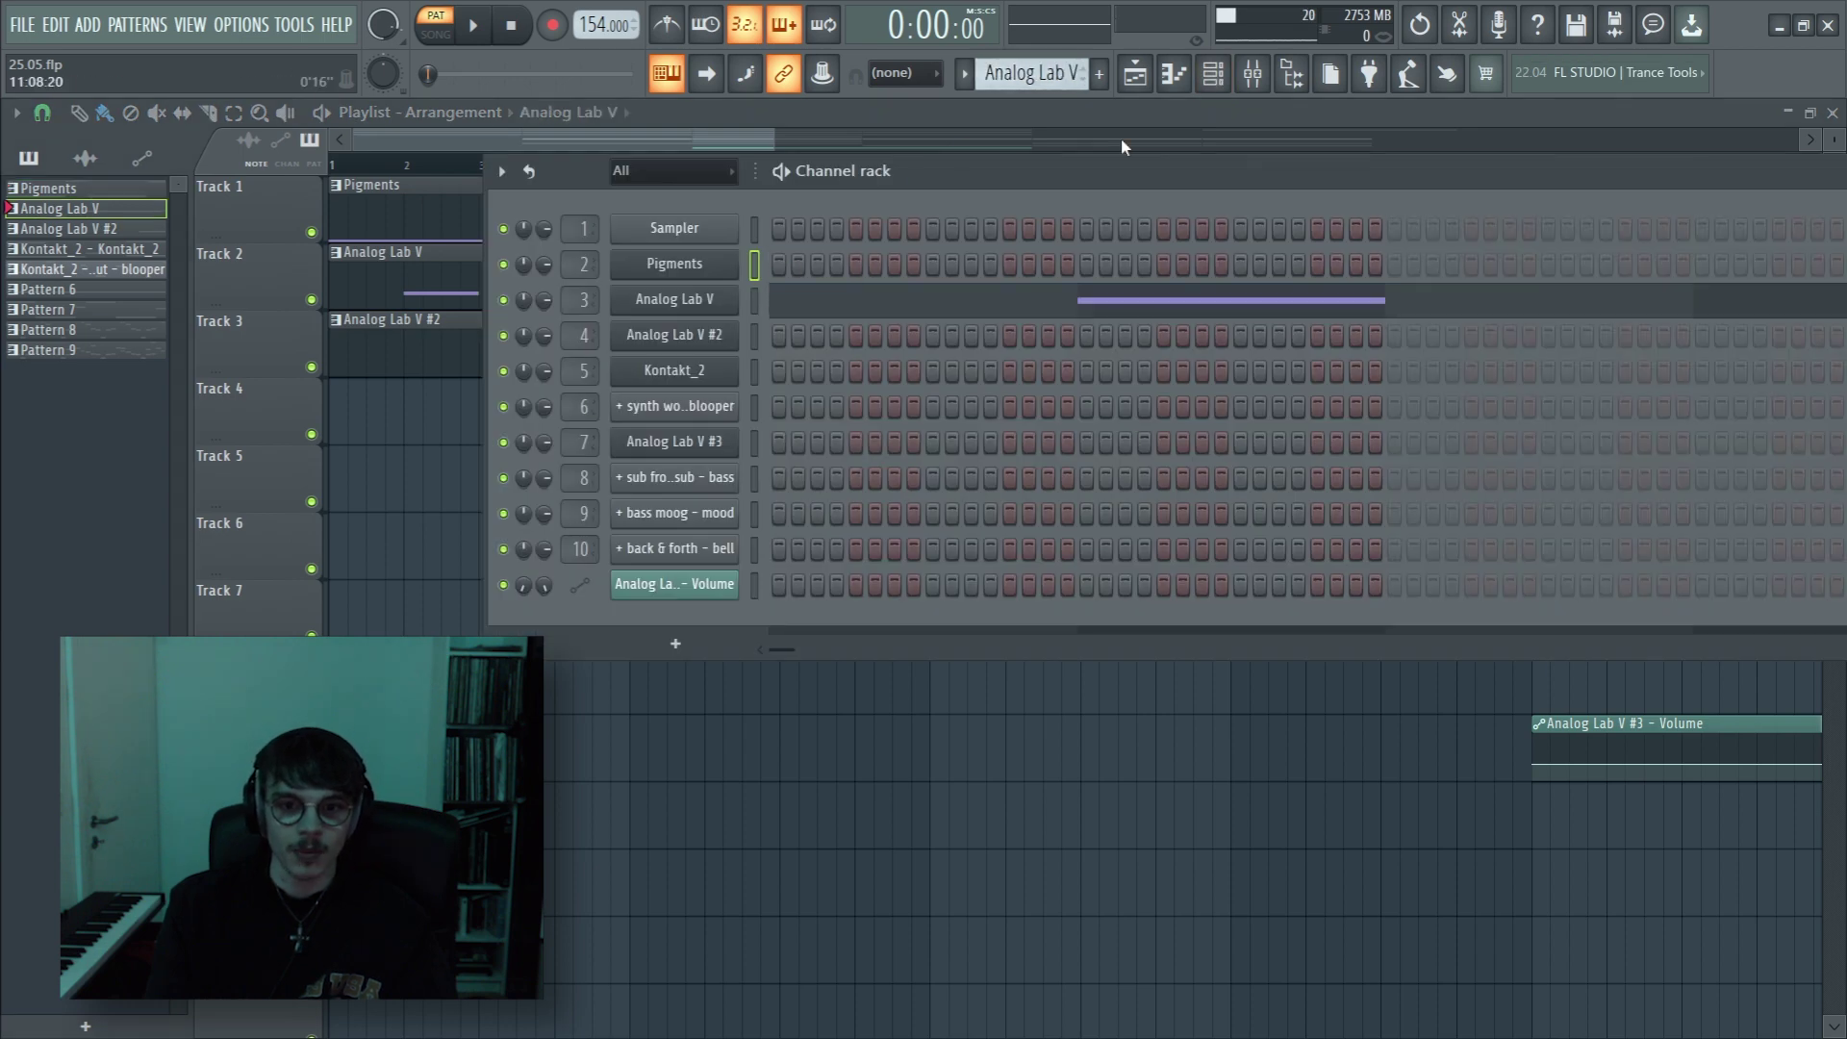
key(F7)
click(900, 141)
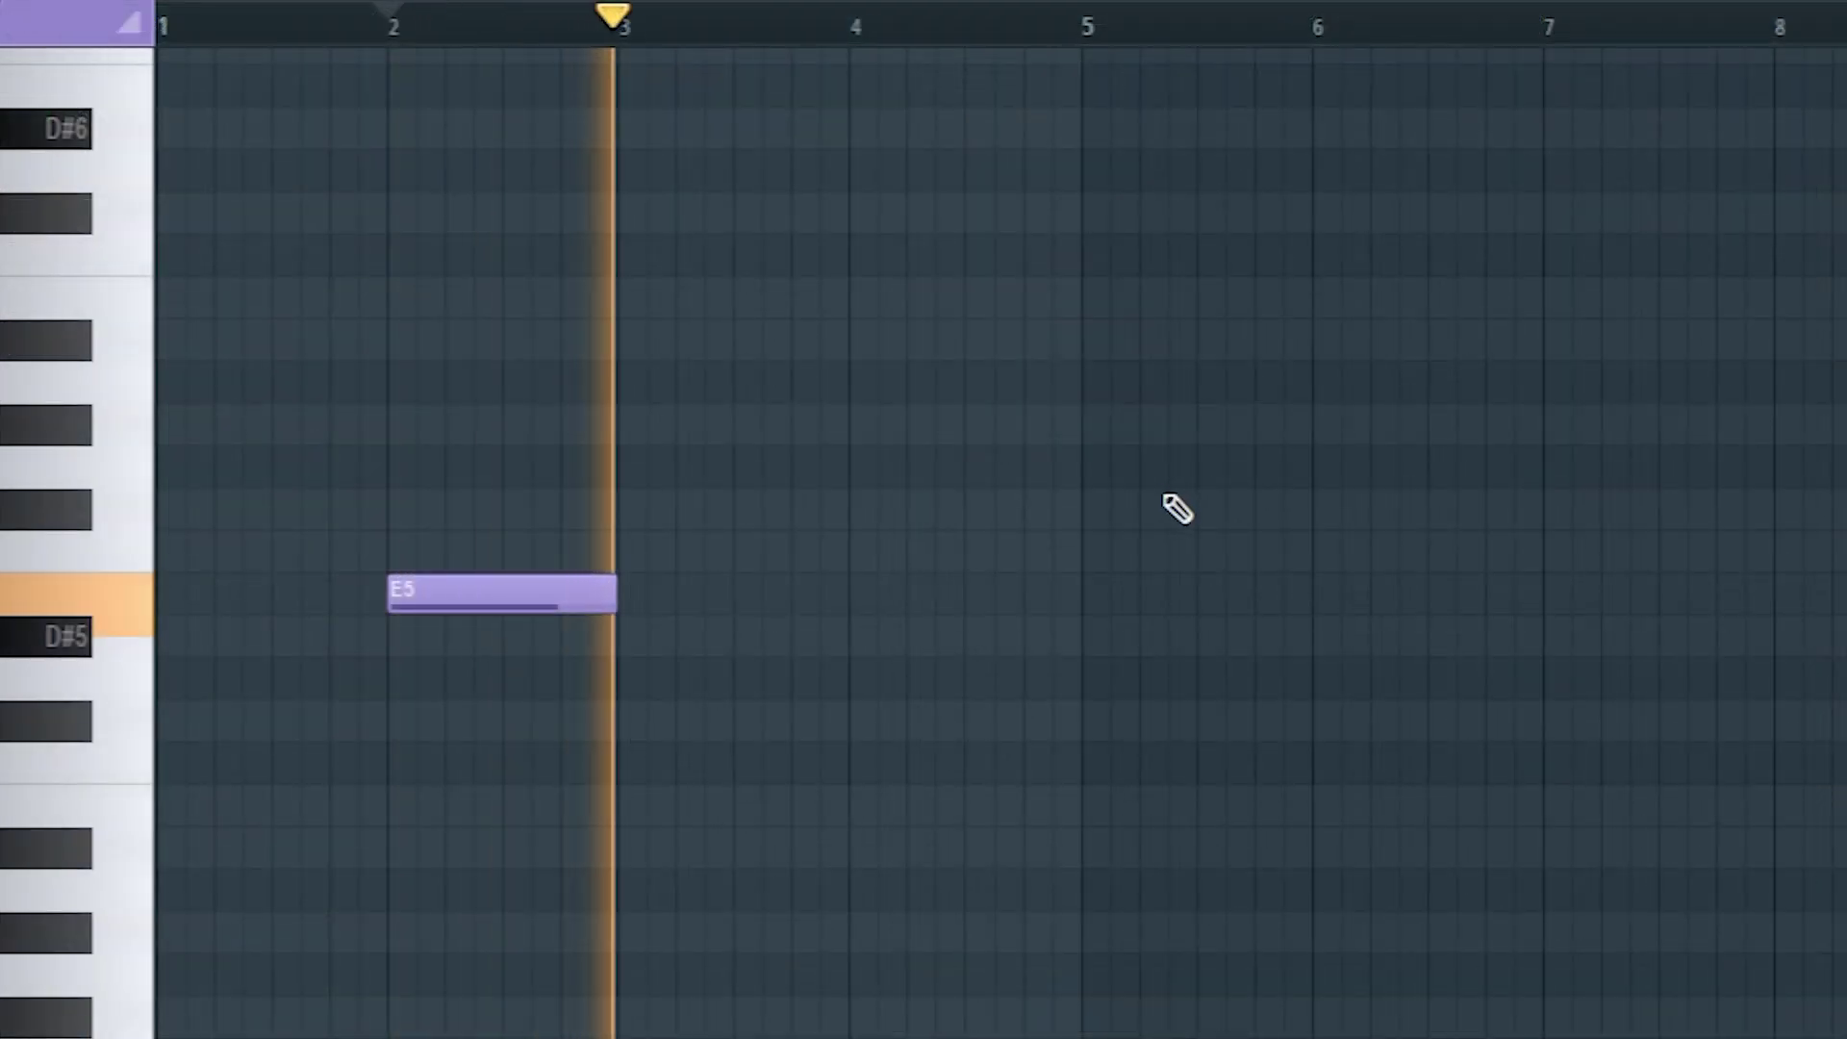
click(953, 262)
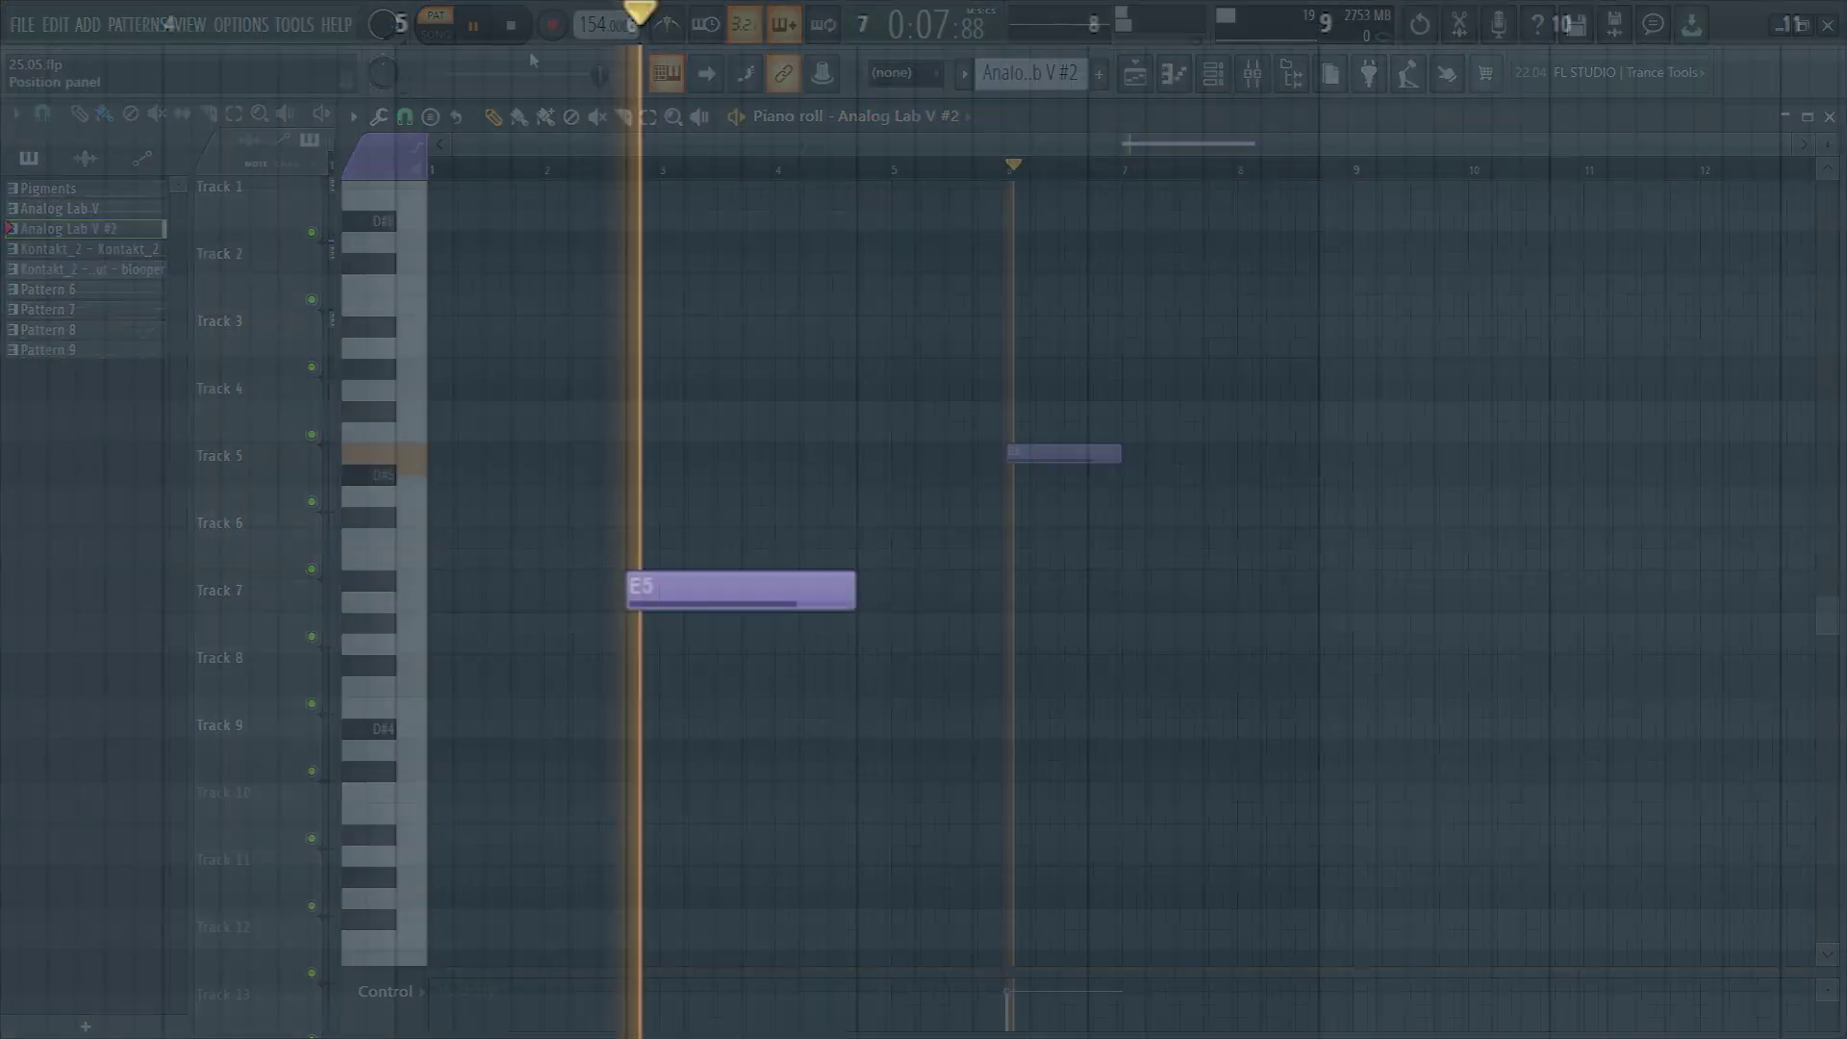
key(space)
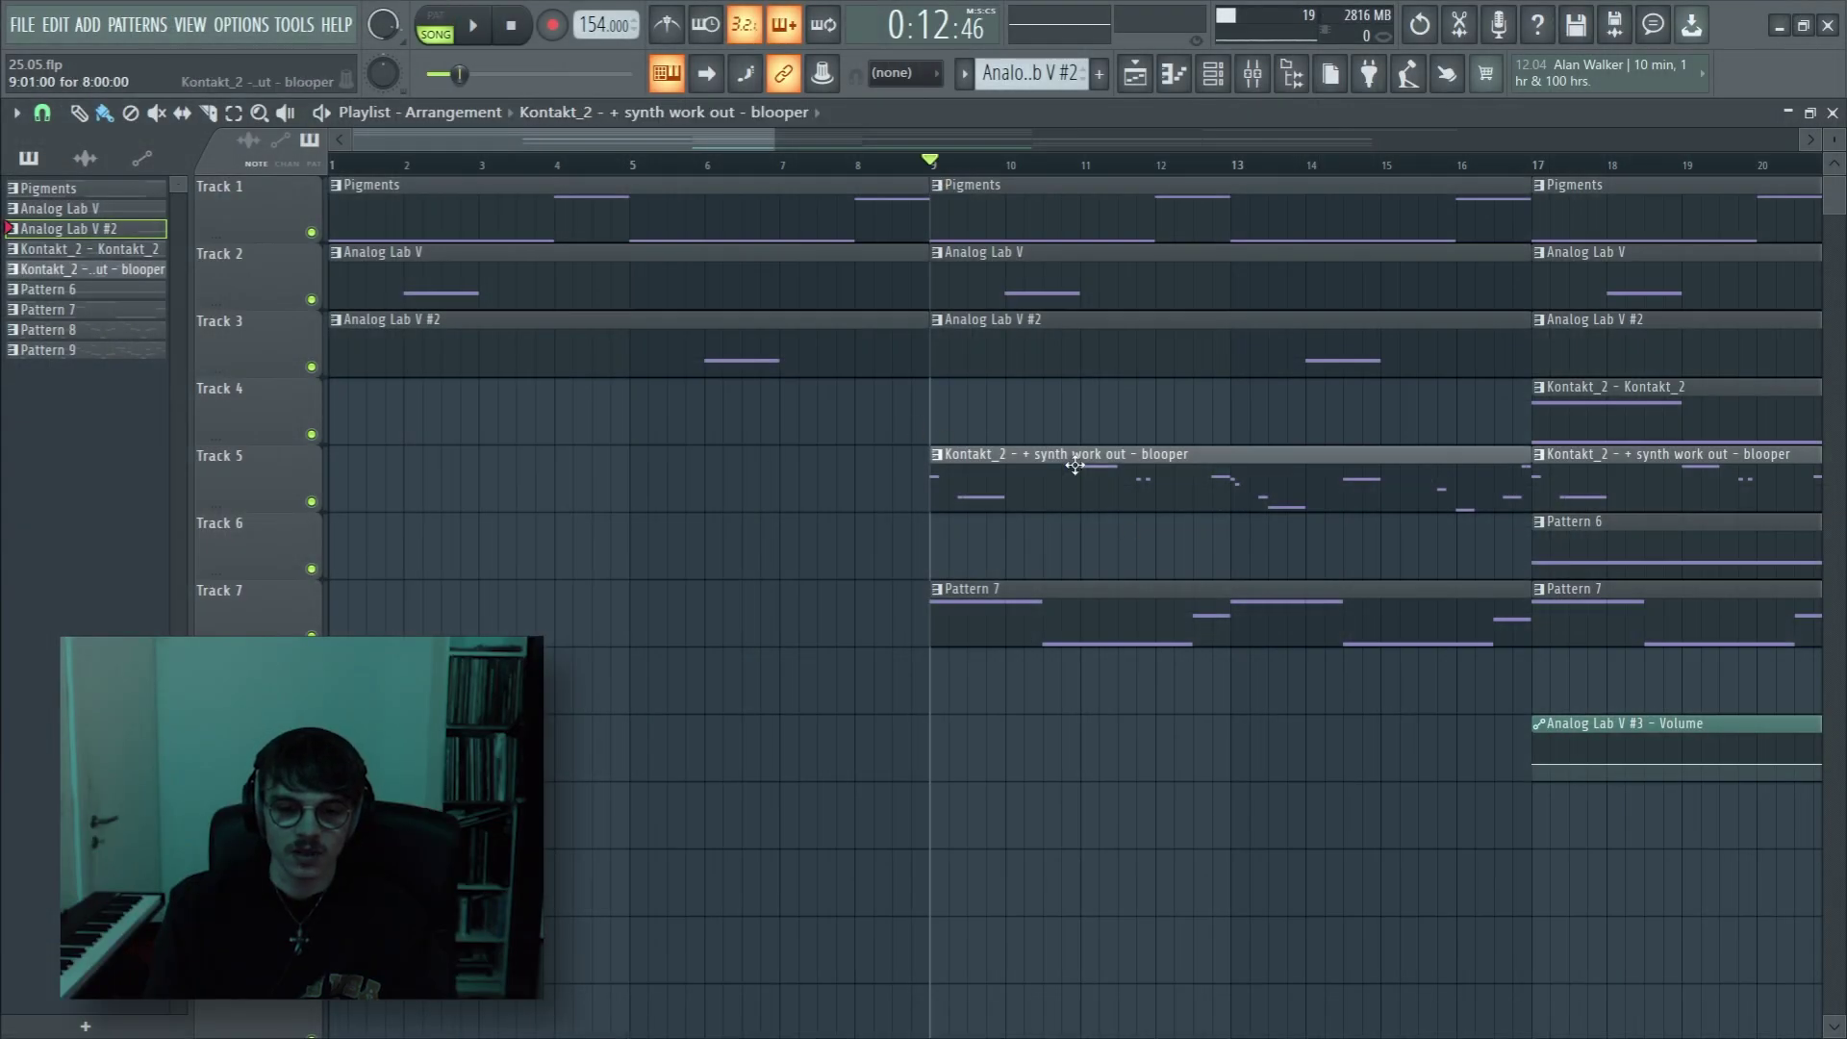
Step: Compare the synth work out - blooper notes with the Pigments notes in the piano roll and play back the blooper pattern
double_click(1074, 466)
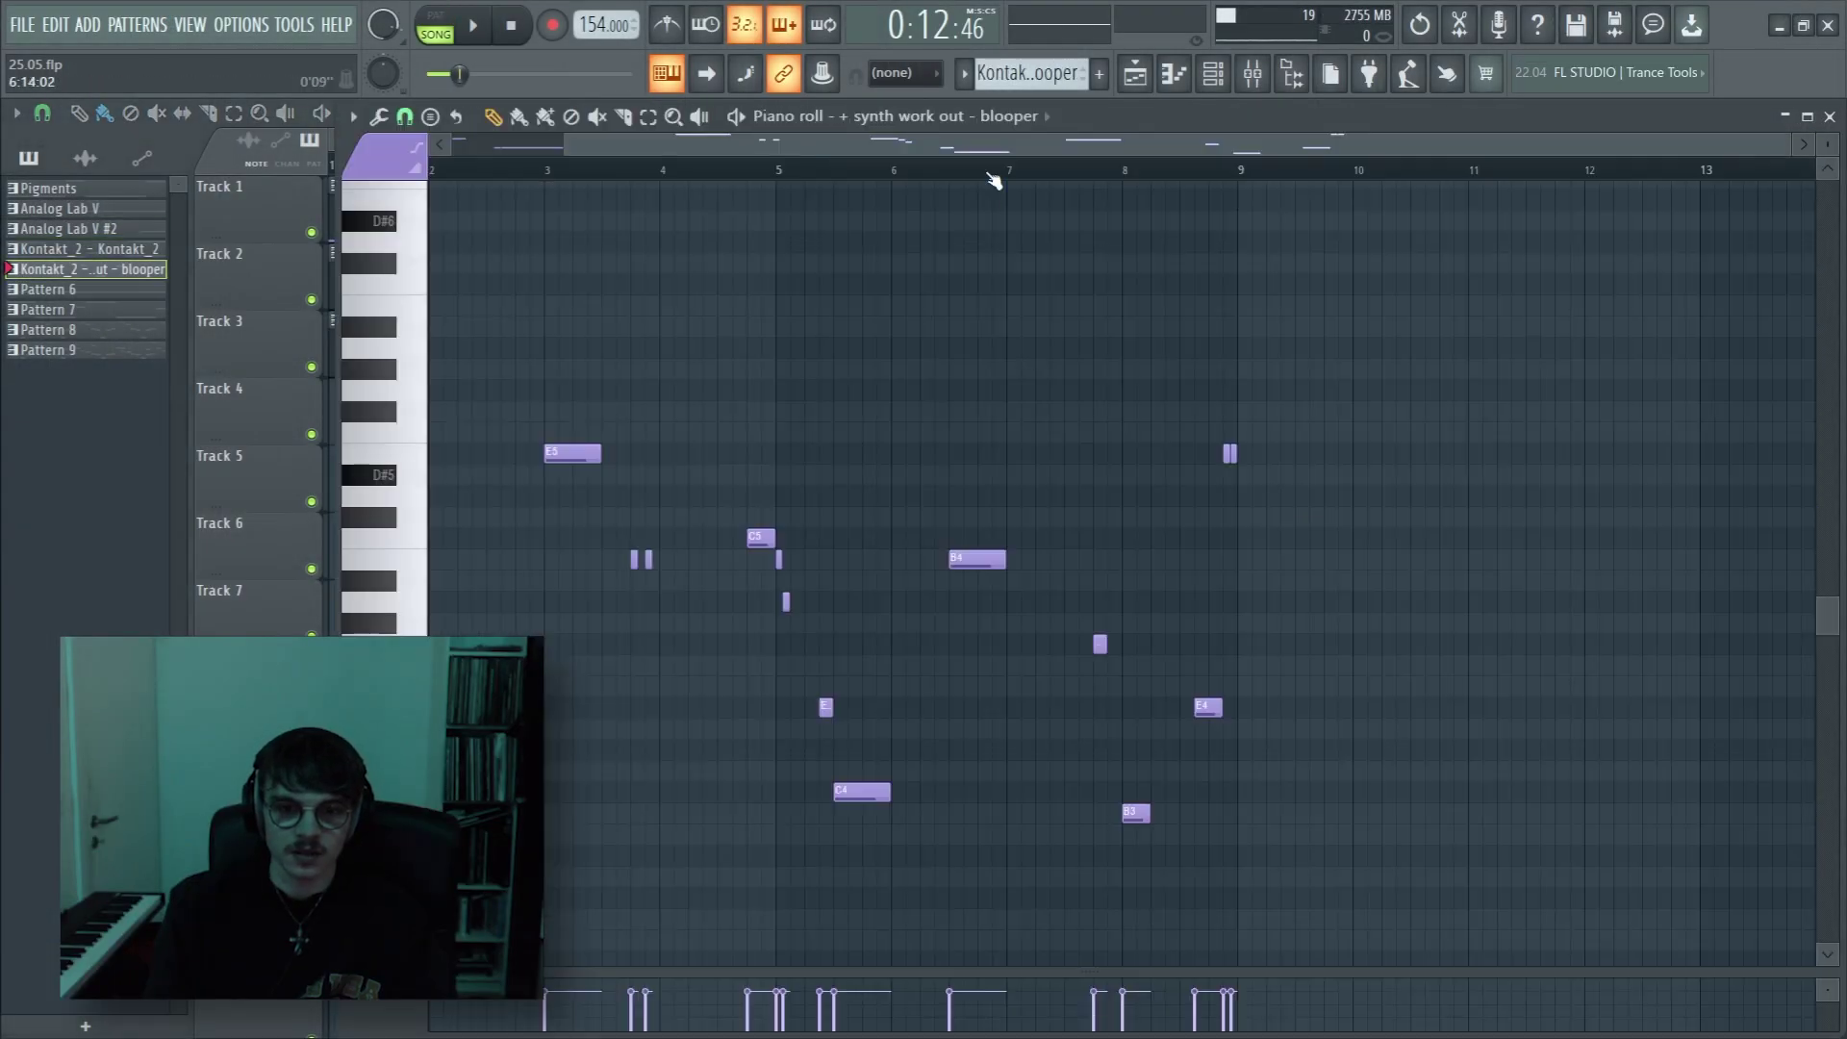
click(1135, 75)
double_click(1035, 524)
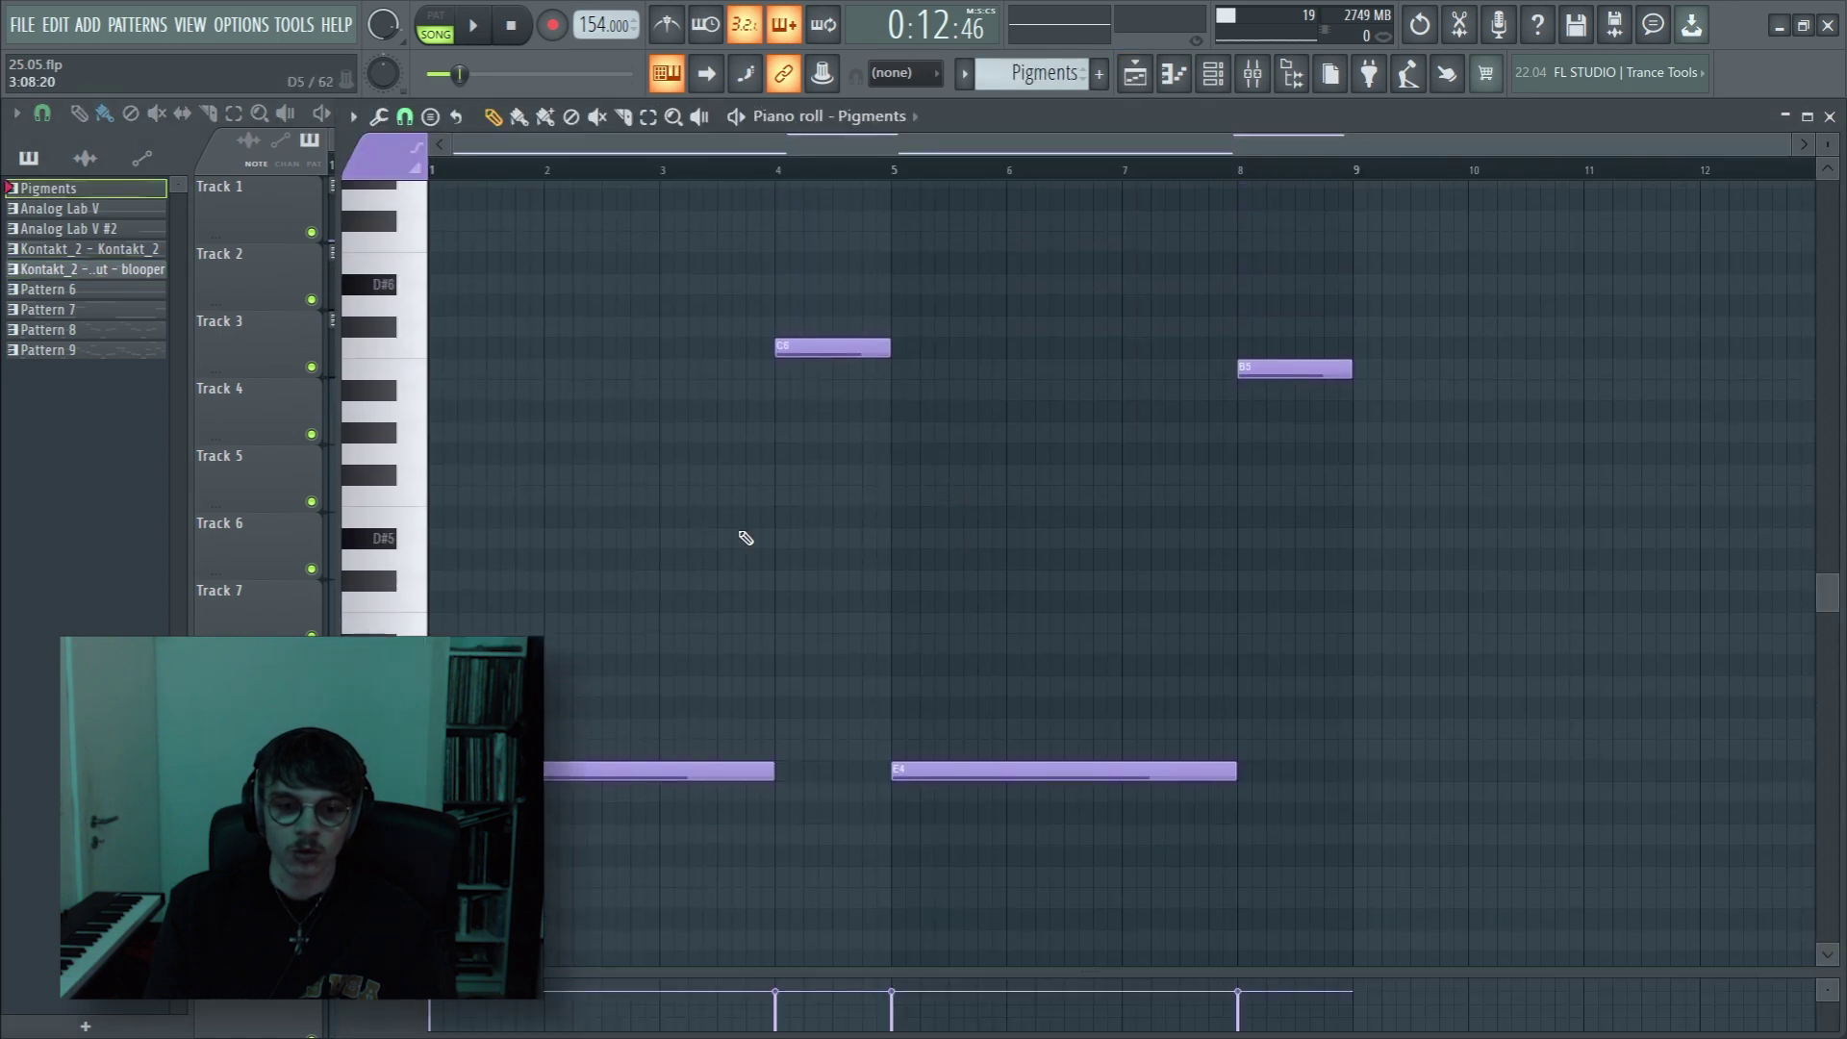
click(1135, 75)
double_click(1075, 466)
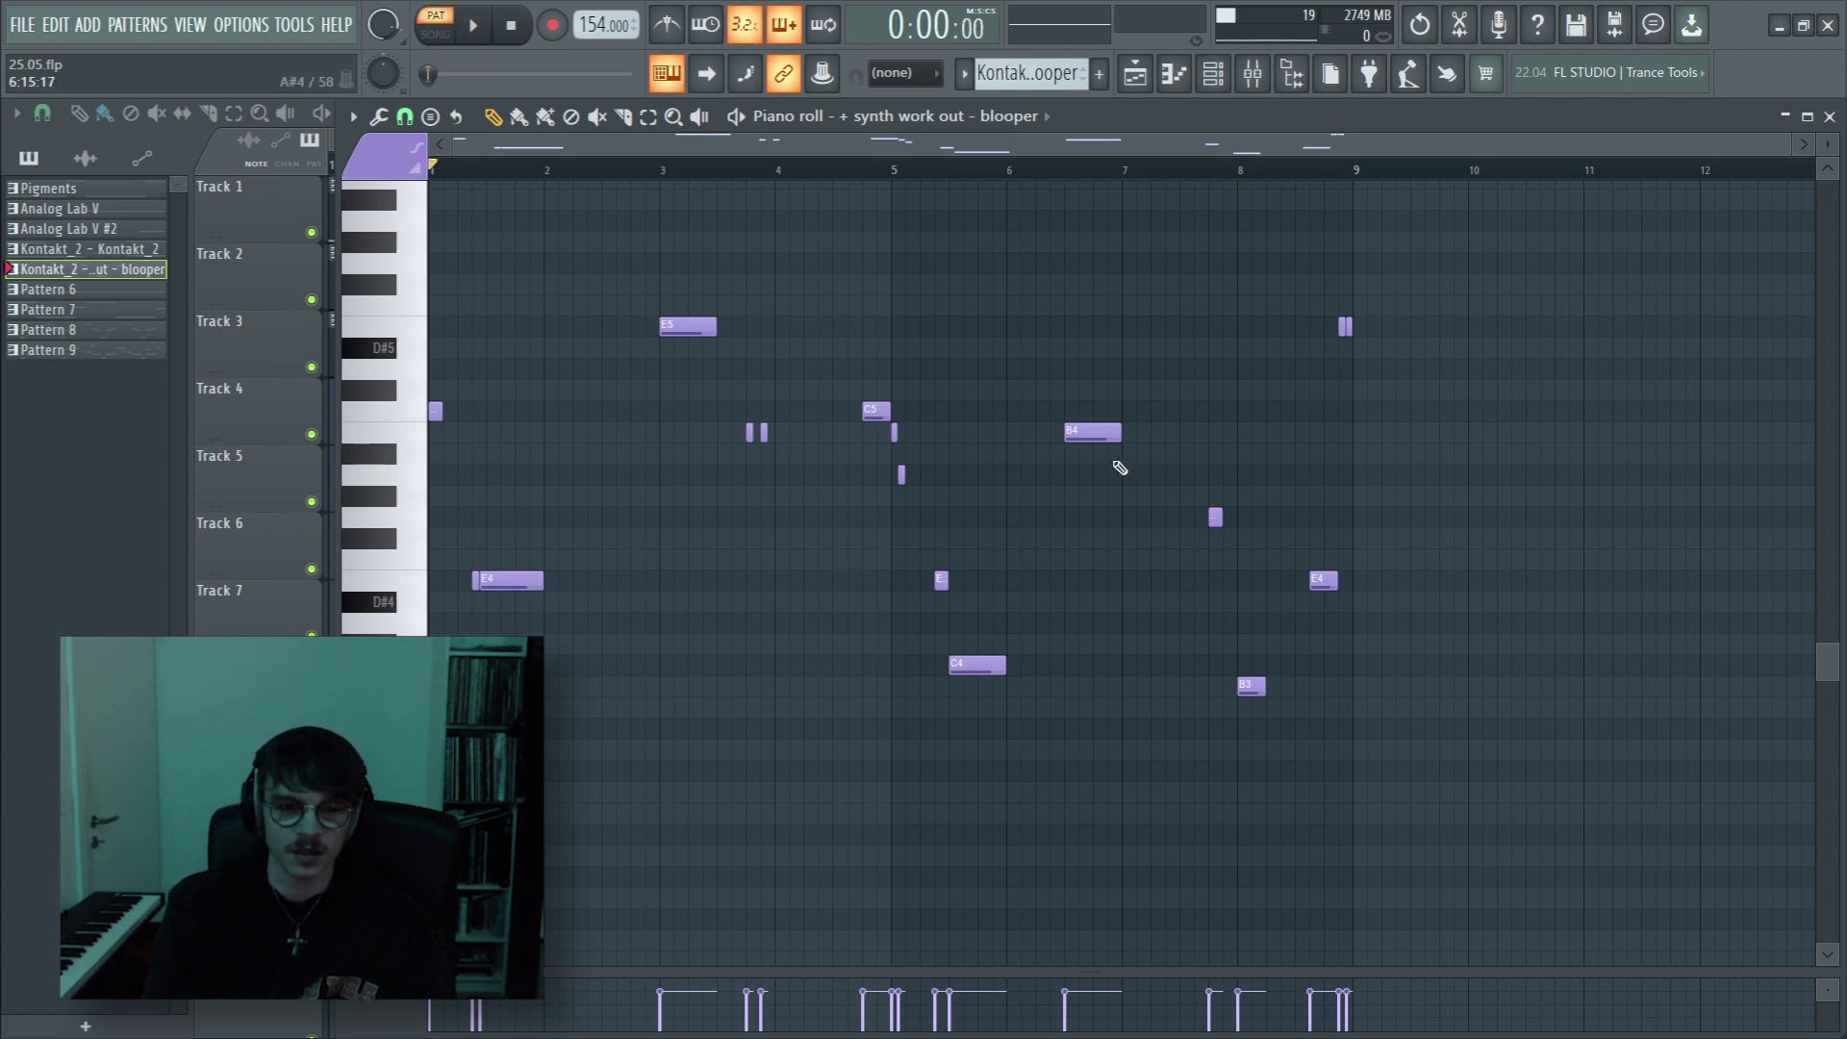
key(space)
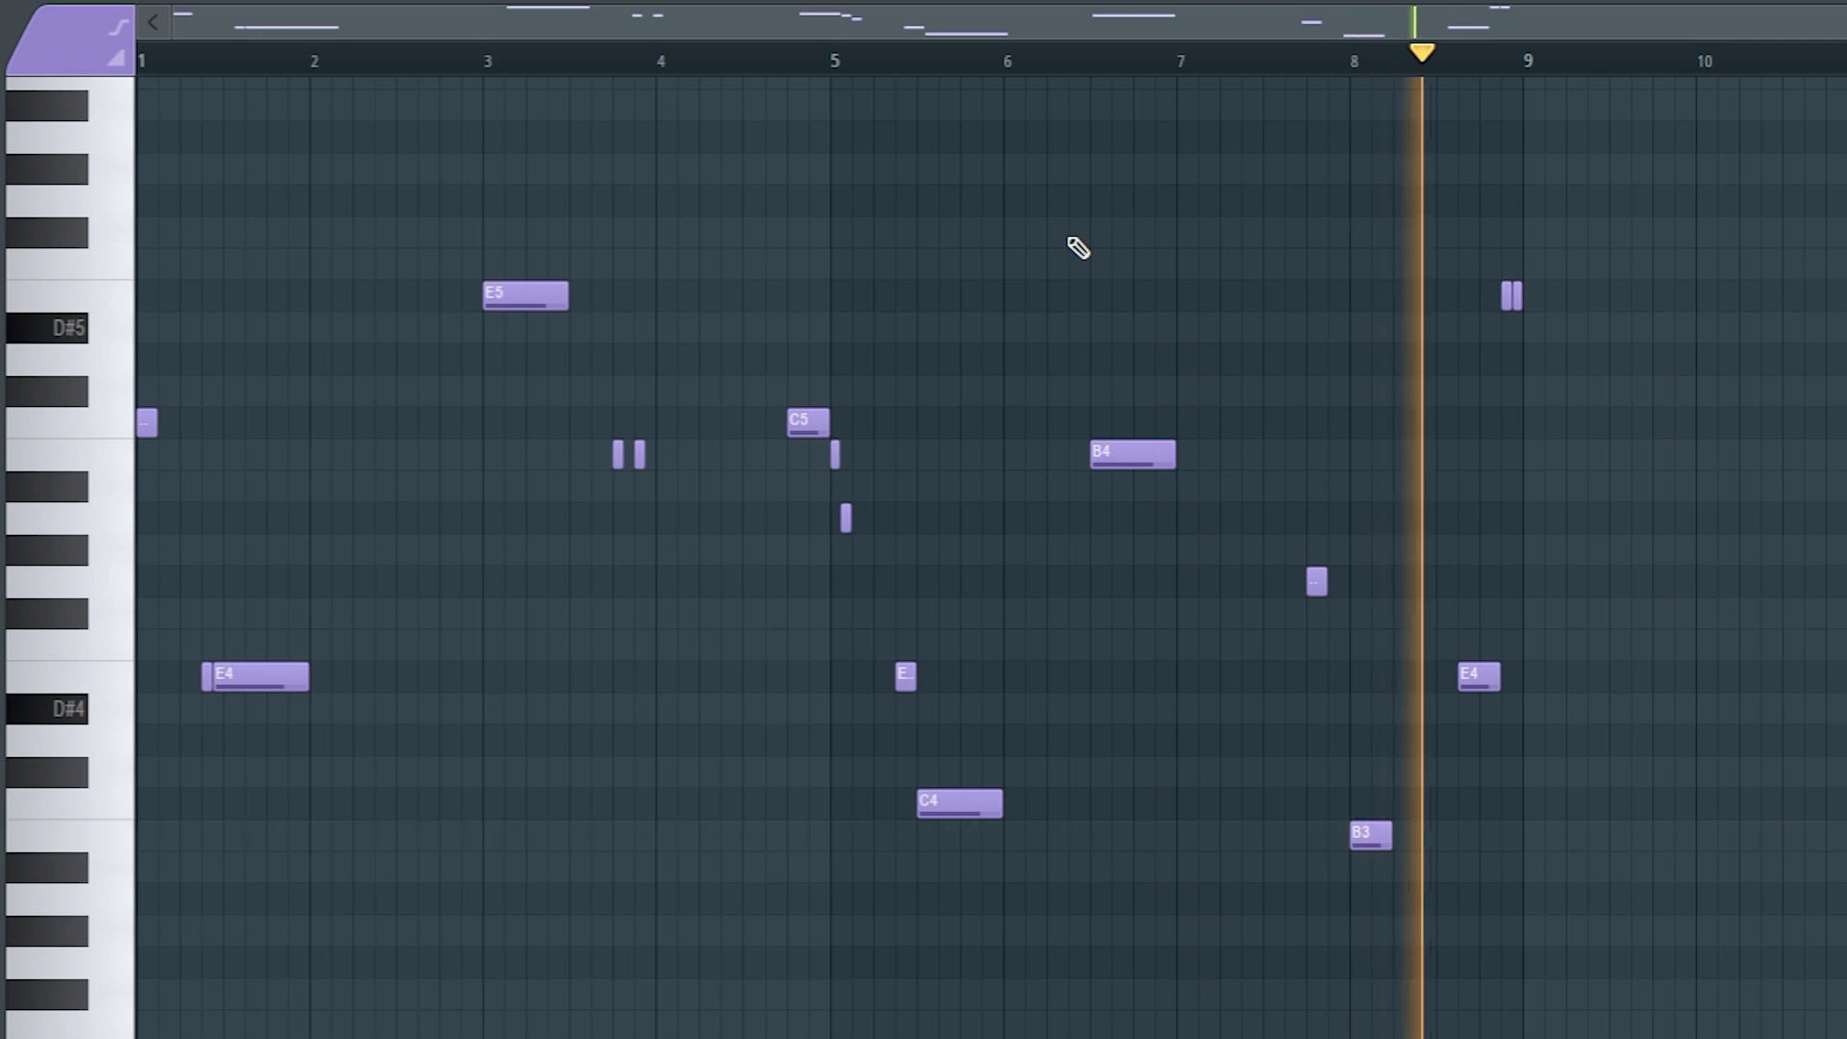
key(space)
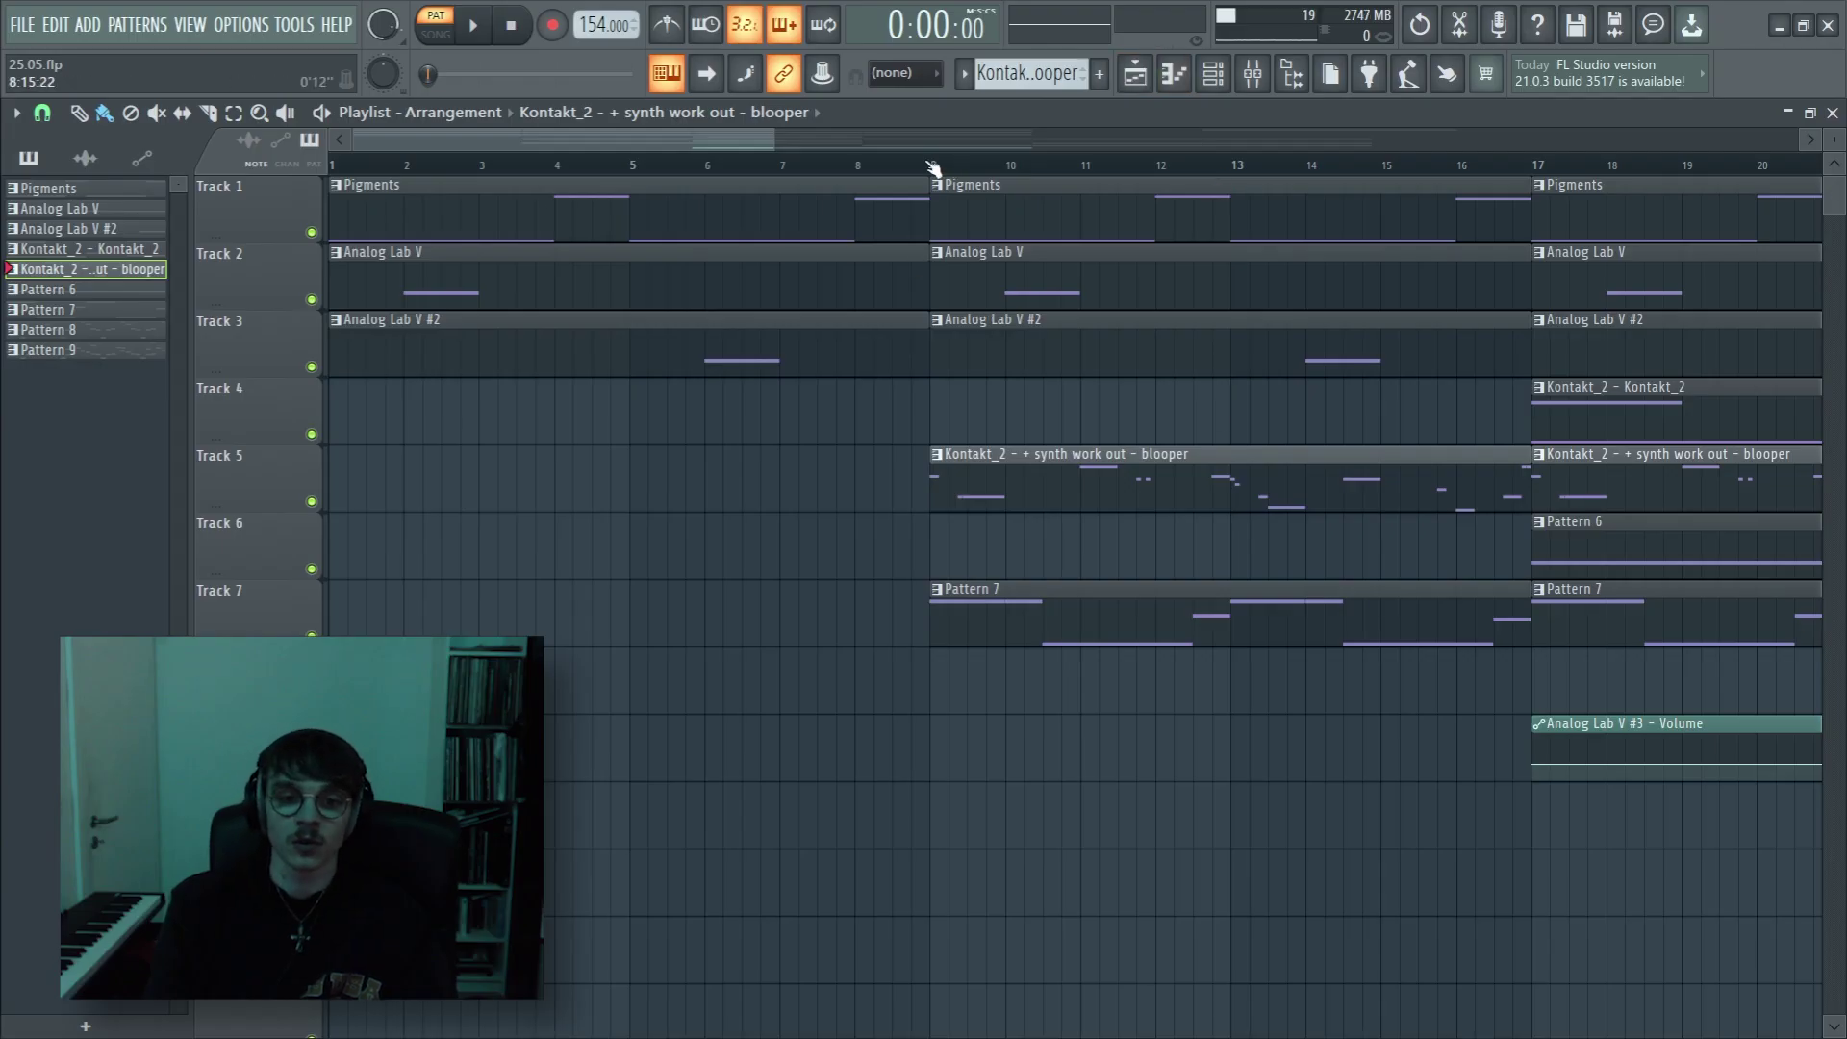
Step: Examine Pattern 7's notes for the sub from sub - bass and bass moog - mood channels and play the pattern
scroll(751, 135, down, 3)
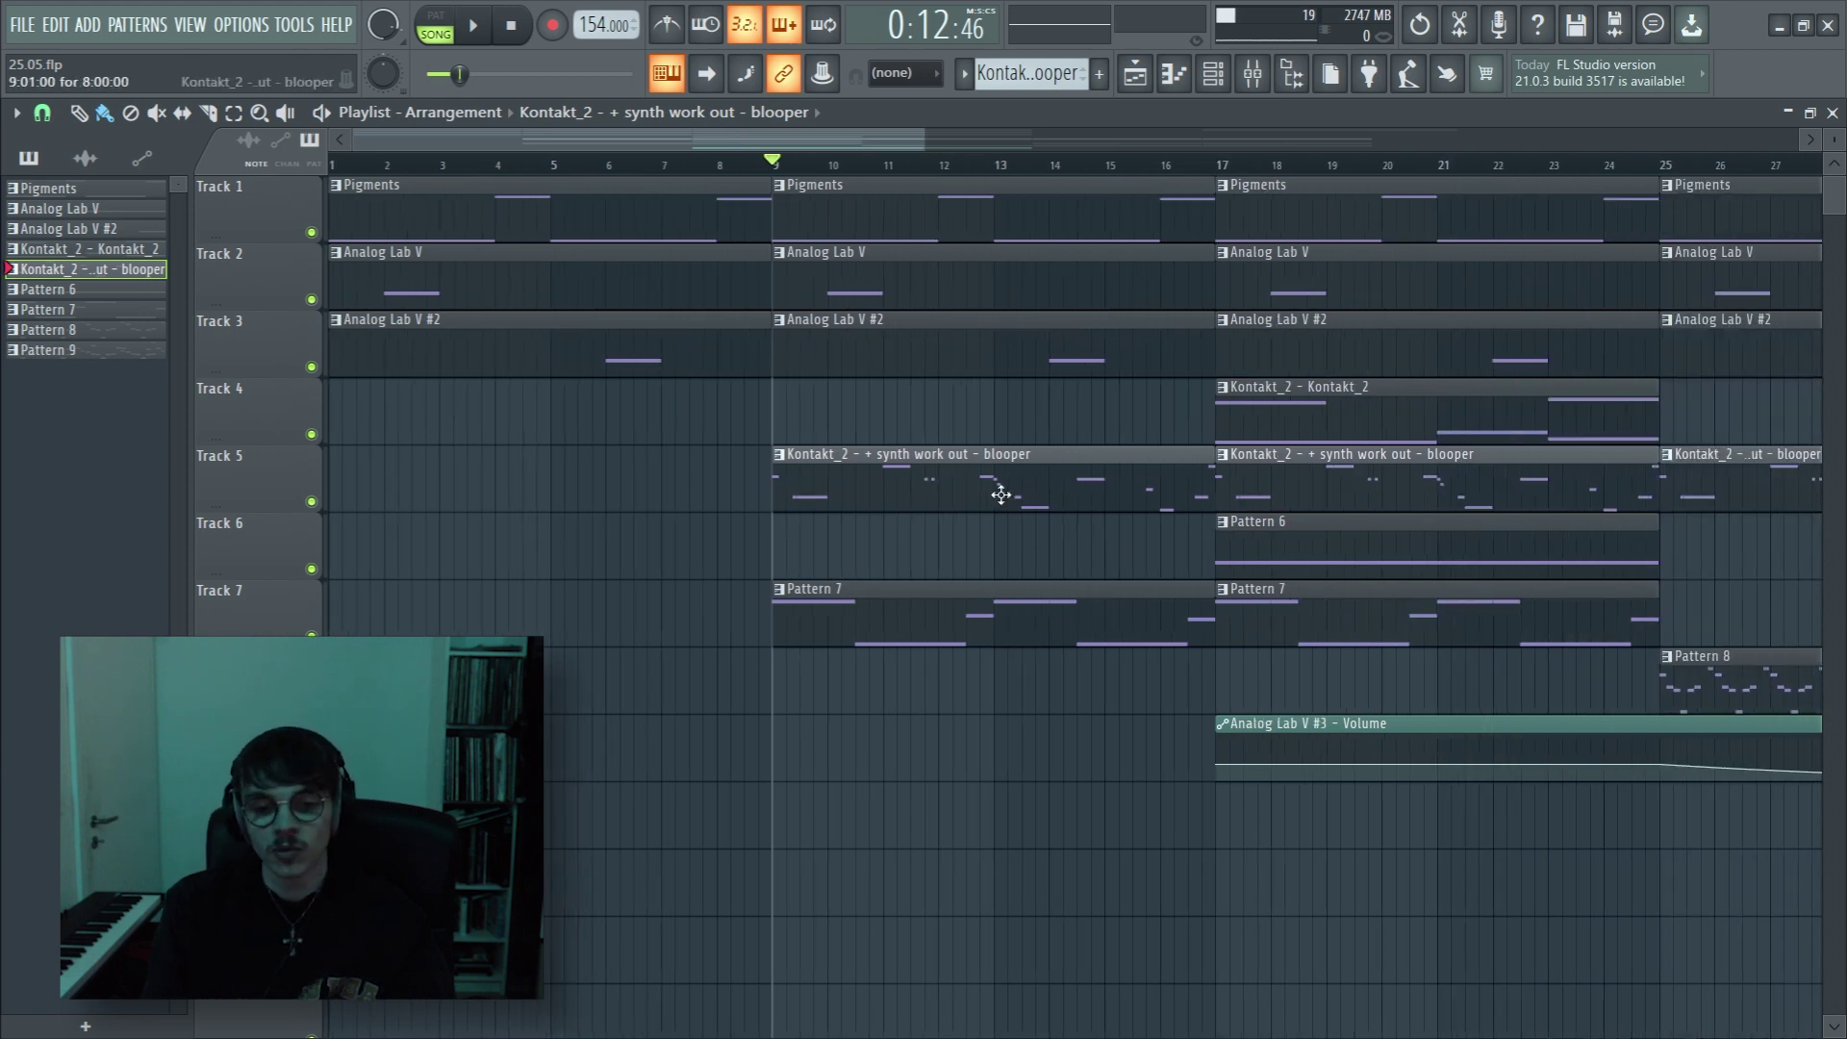
double_click(834, 646)
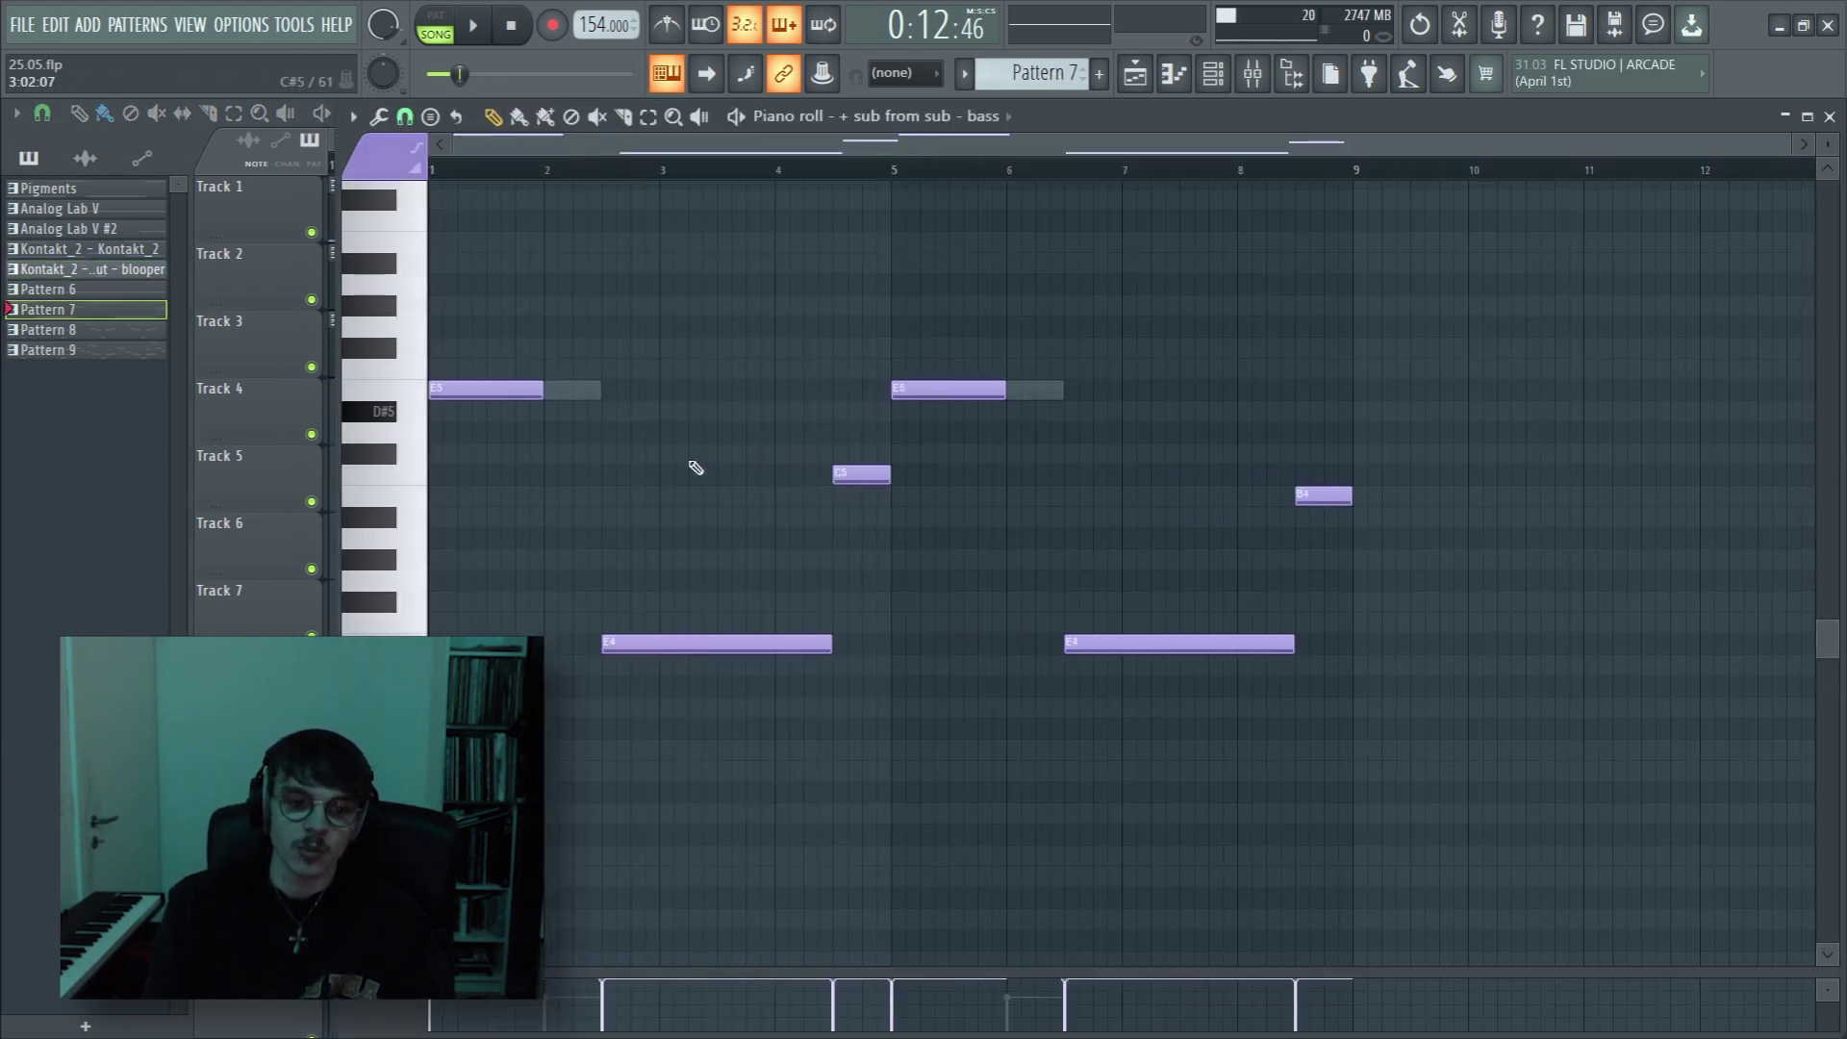
click(962, 117)
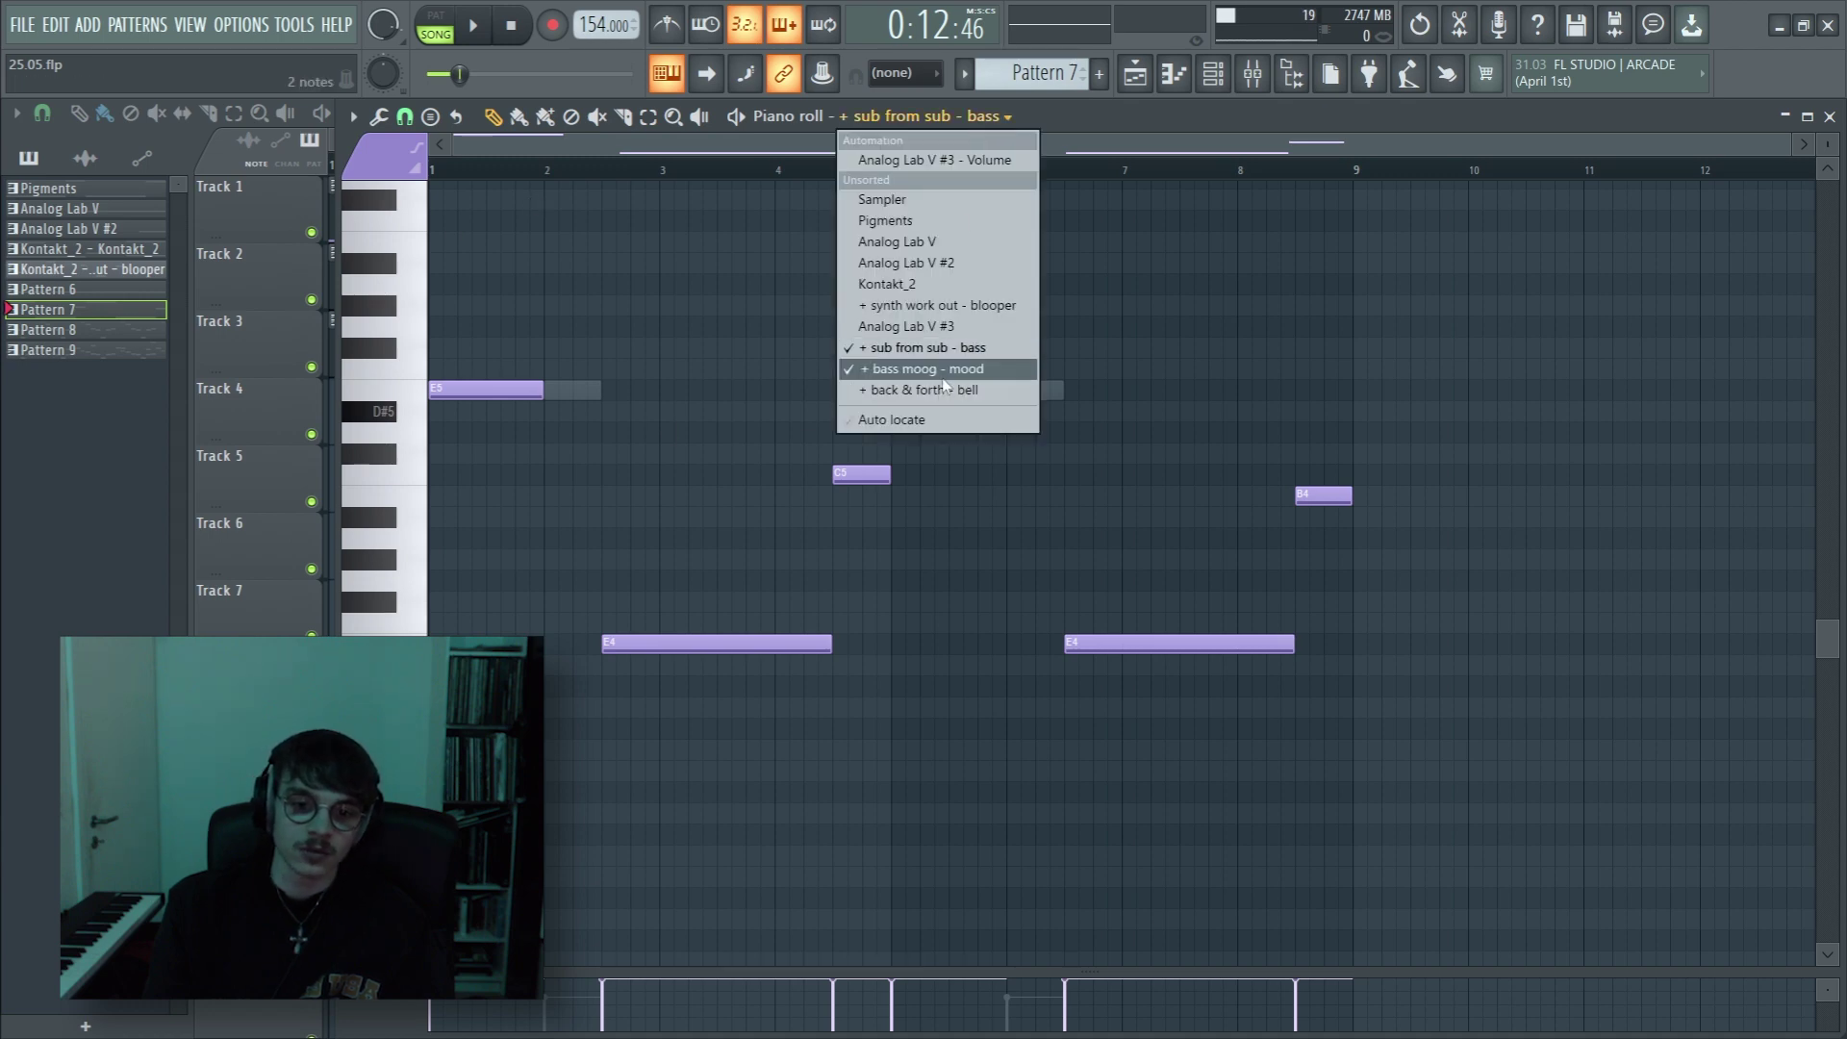
click(914, 370)
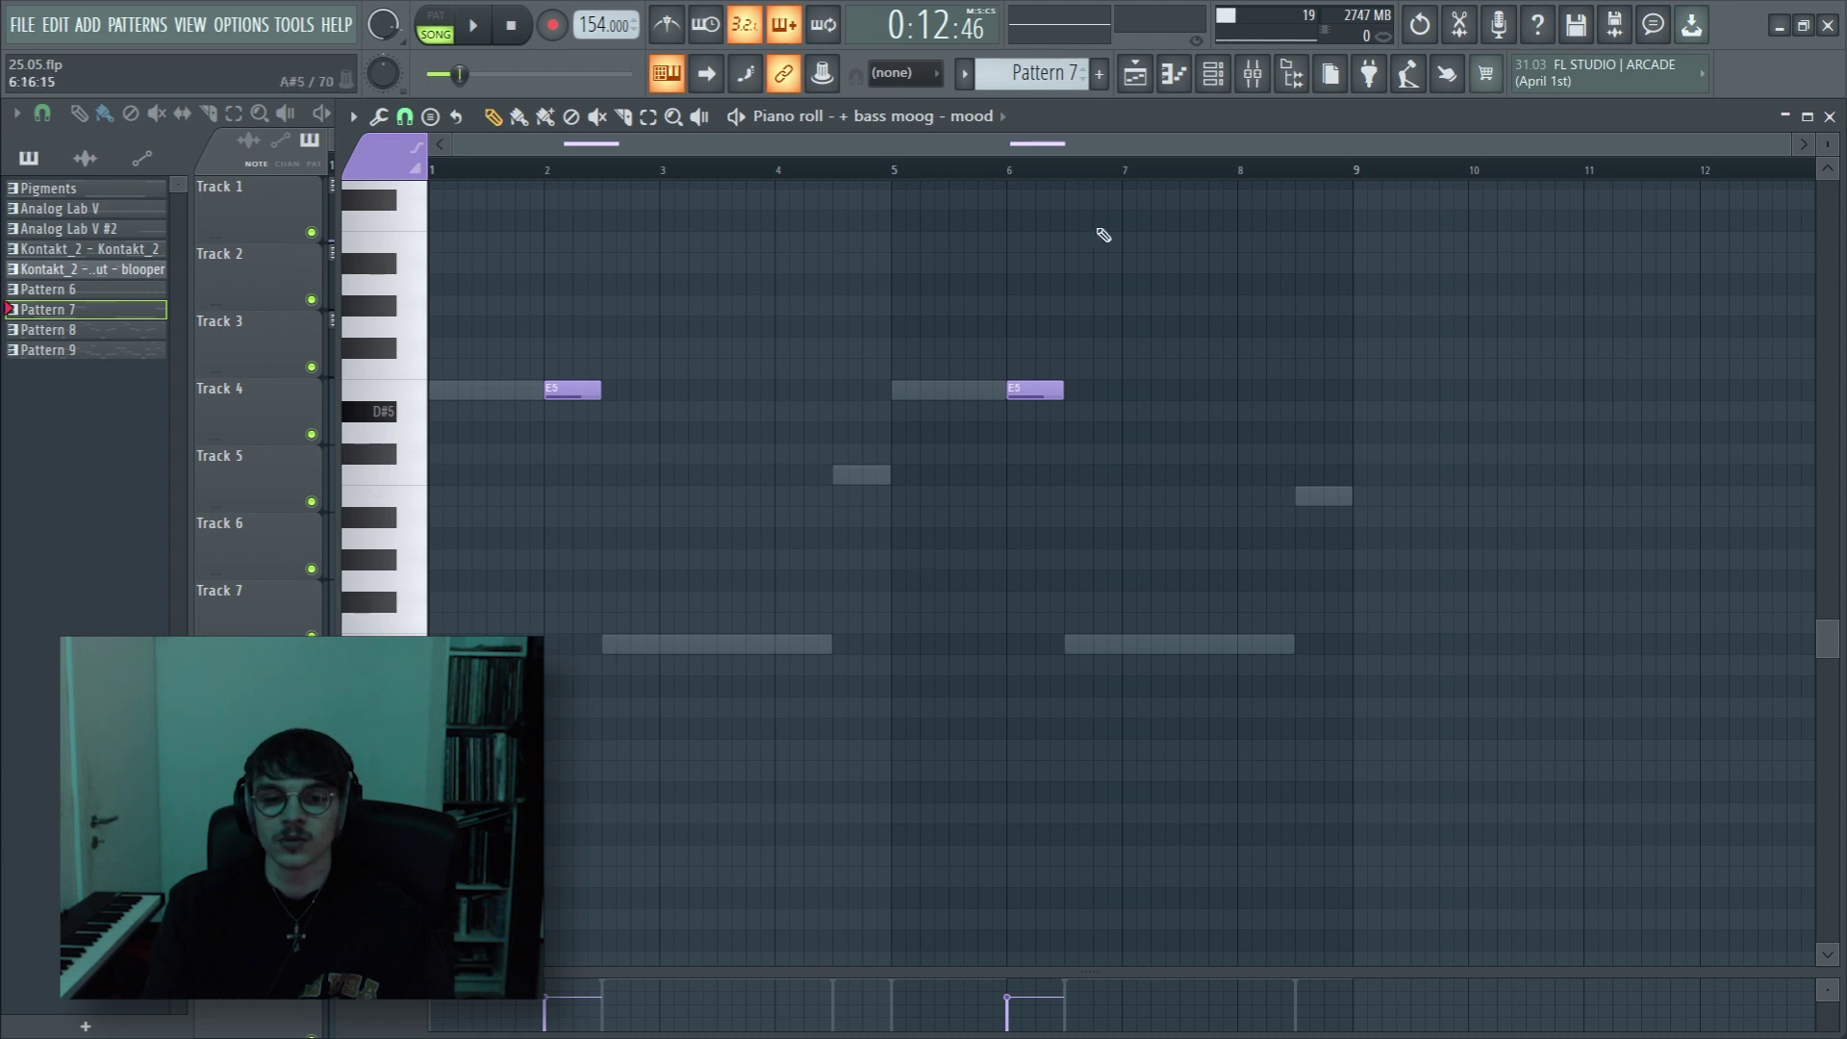
click(962, 117)
click(927, 157)
key(space)
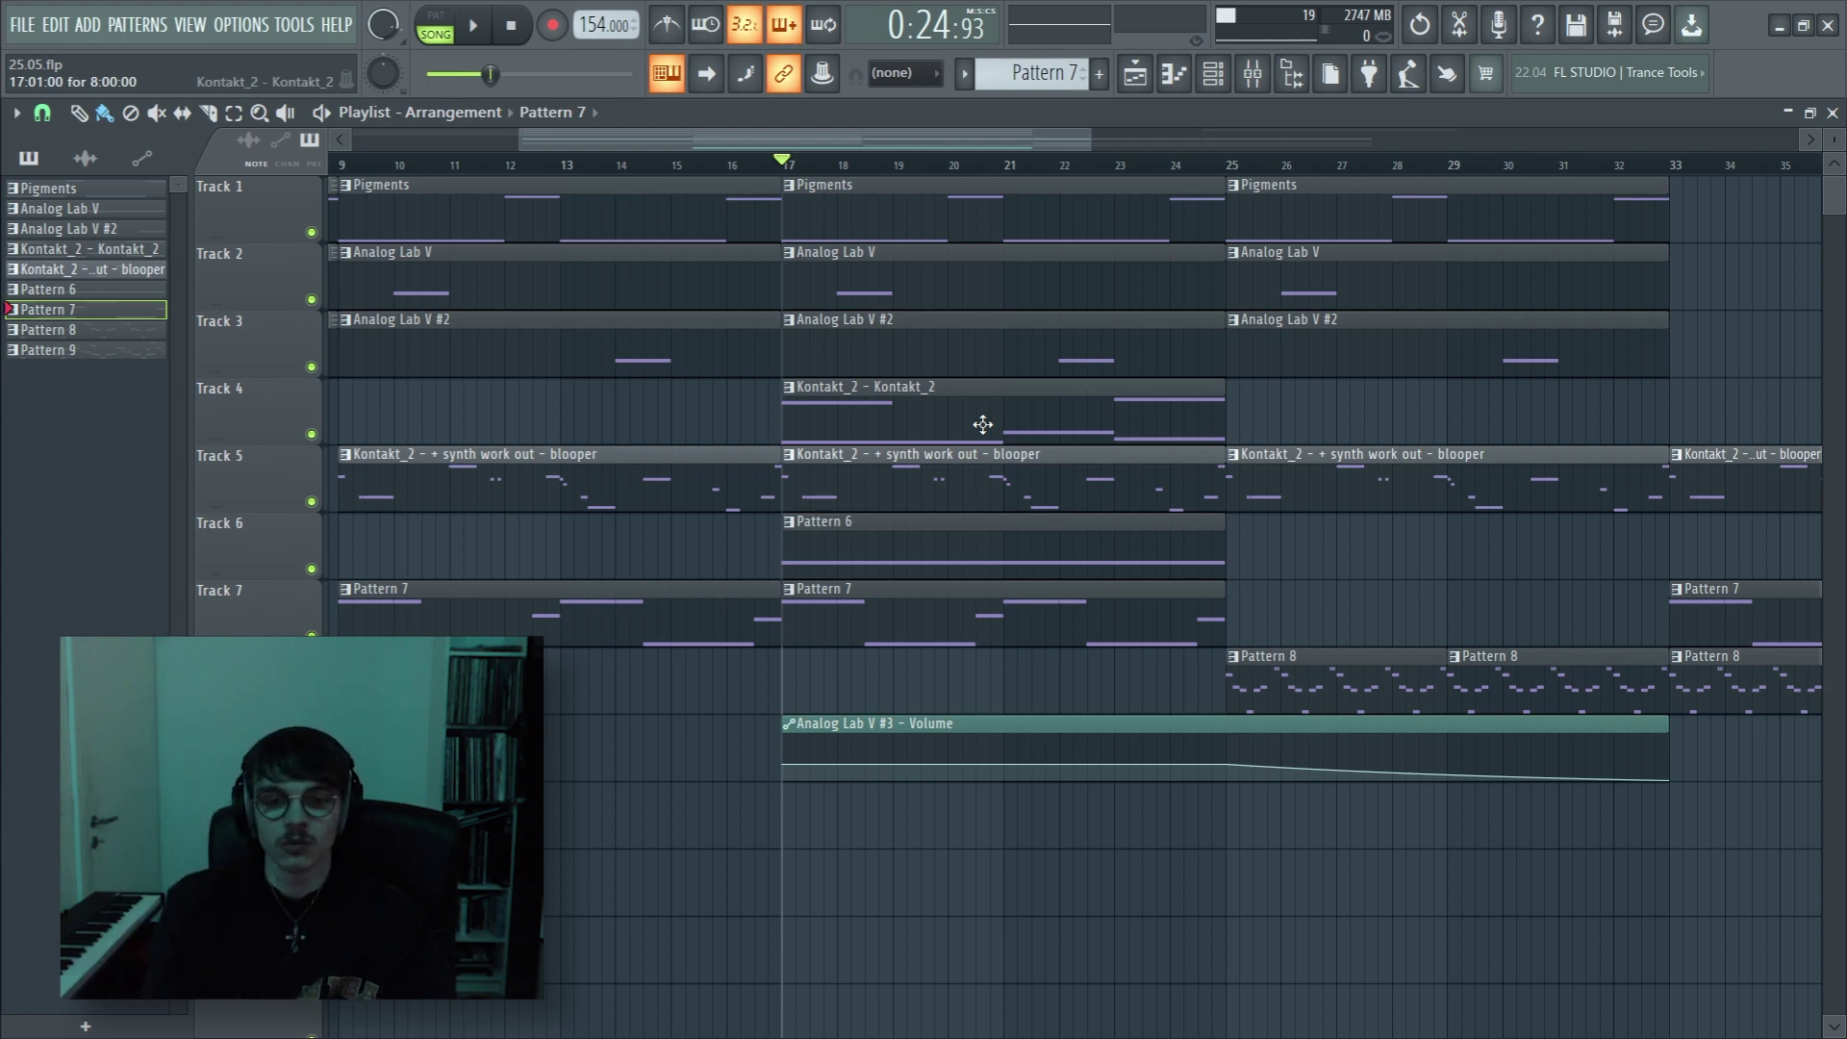
Step: Open the Kontakt_2 instrument from the channel rack and look through its Noir Solos phrase and instrument controls
click(1209, 85)
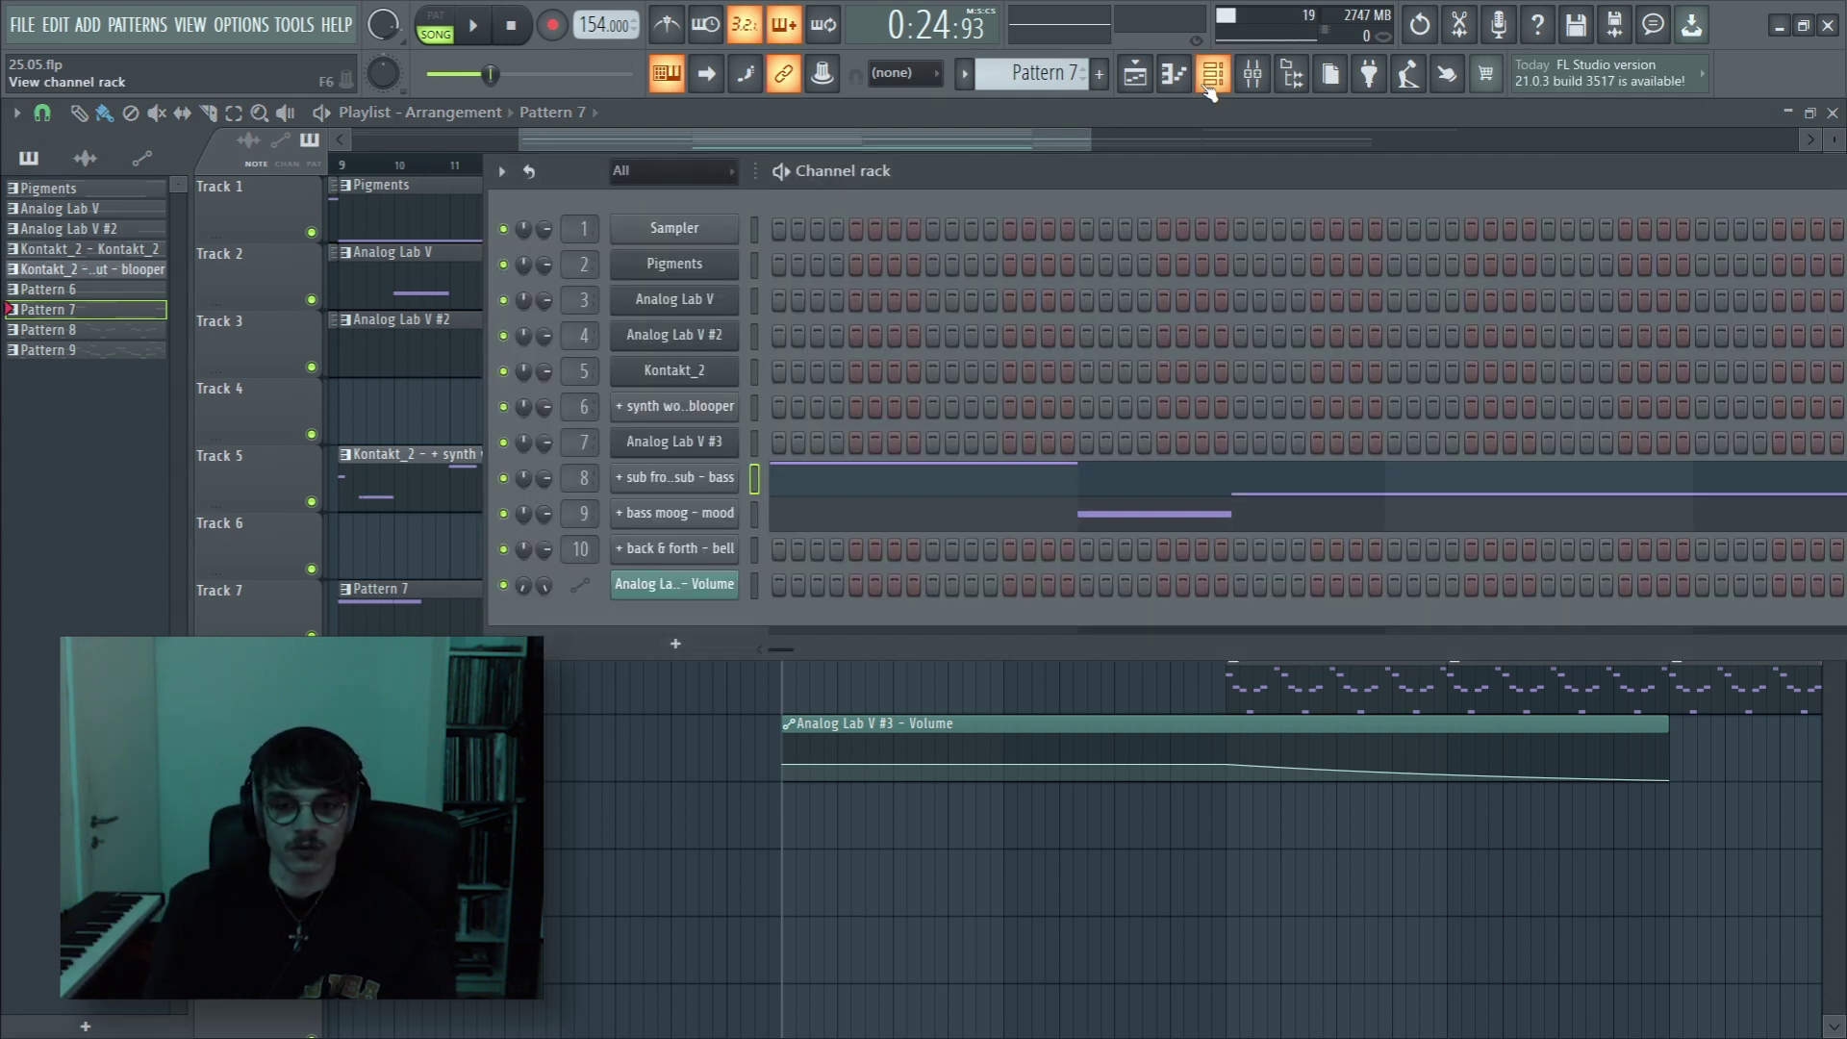
click(802, 499)
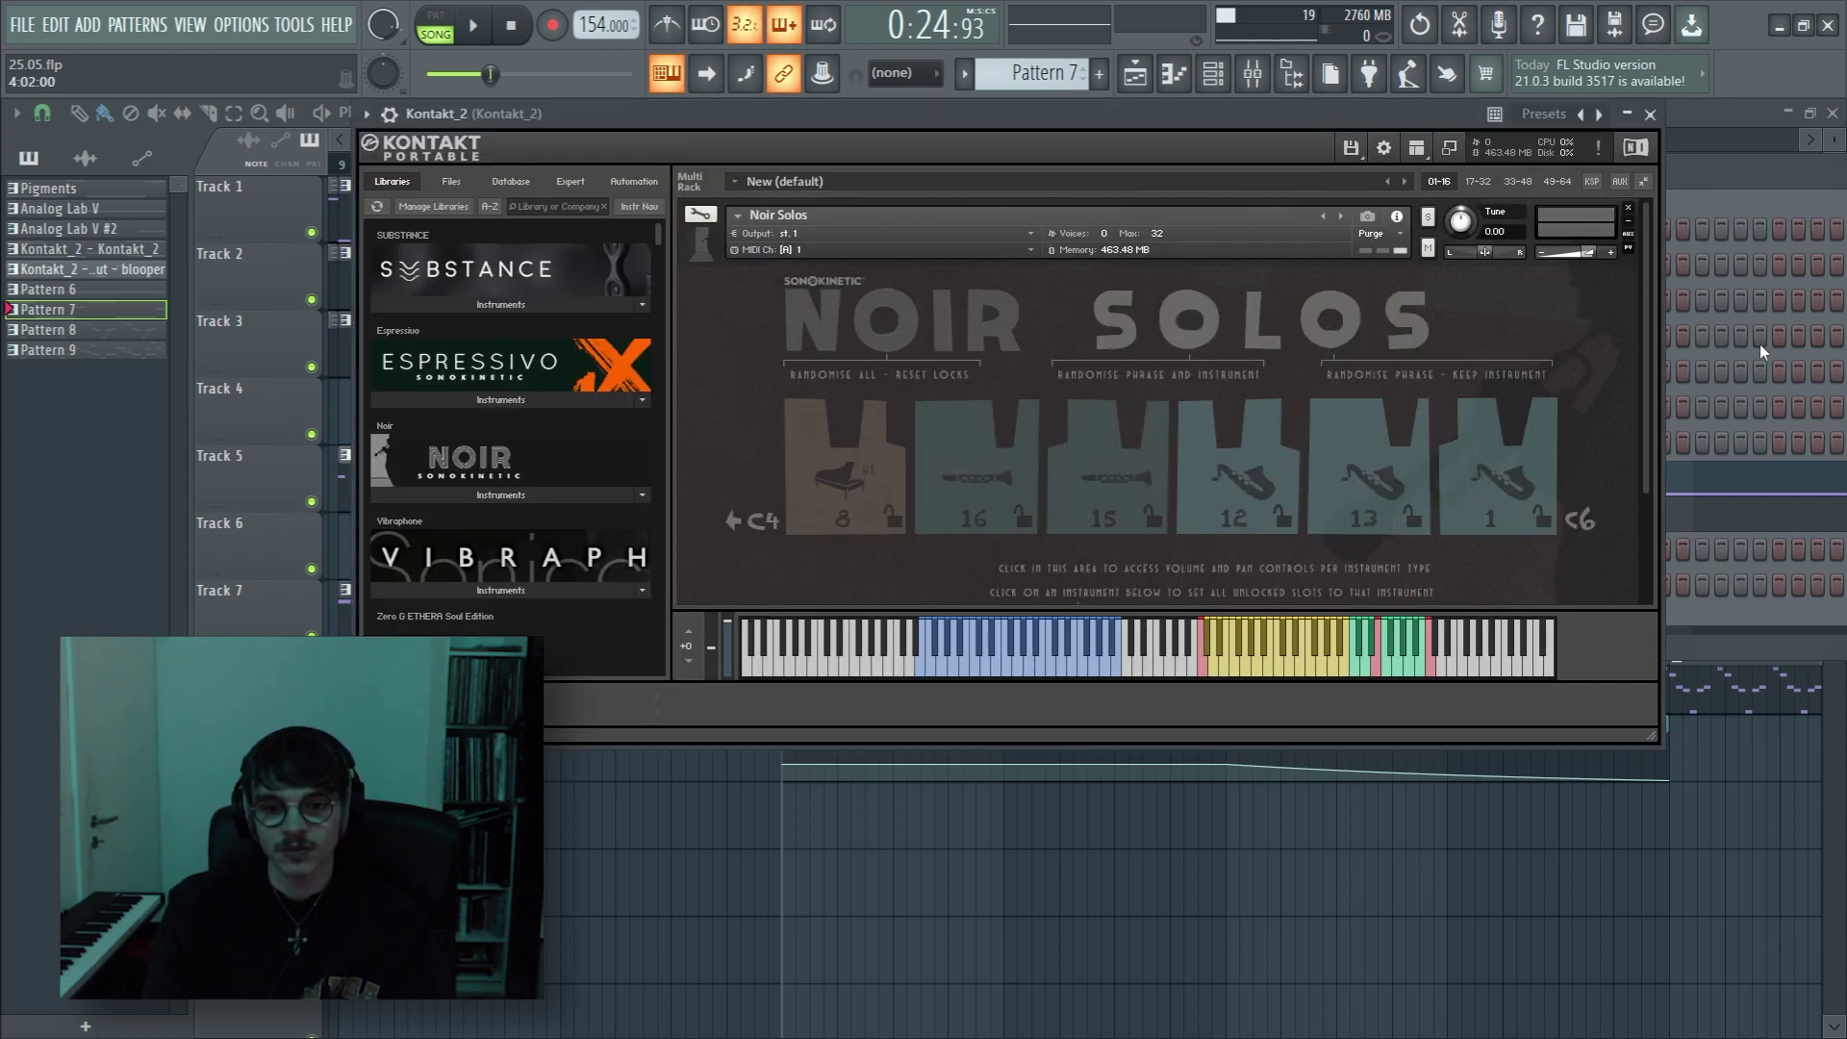
scroll(1236, 552, down, 1)
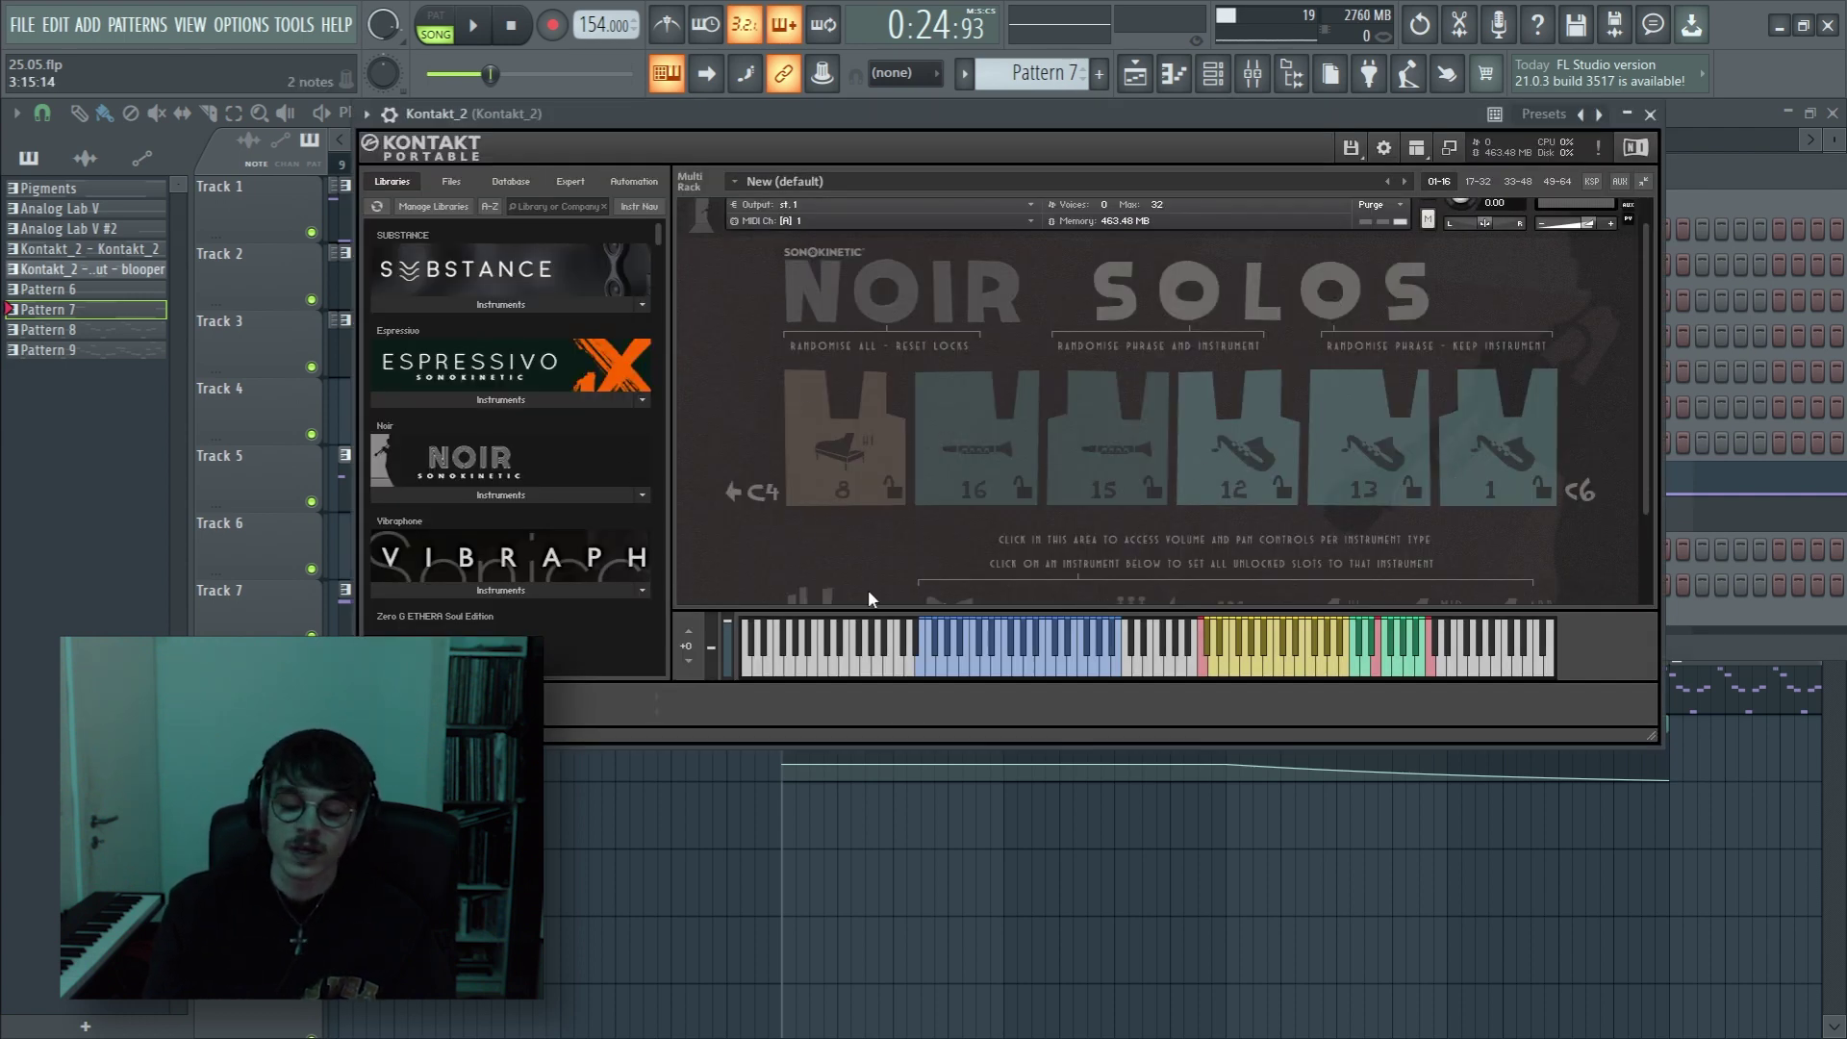
scroll(1268, 531, down, 2)
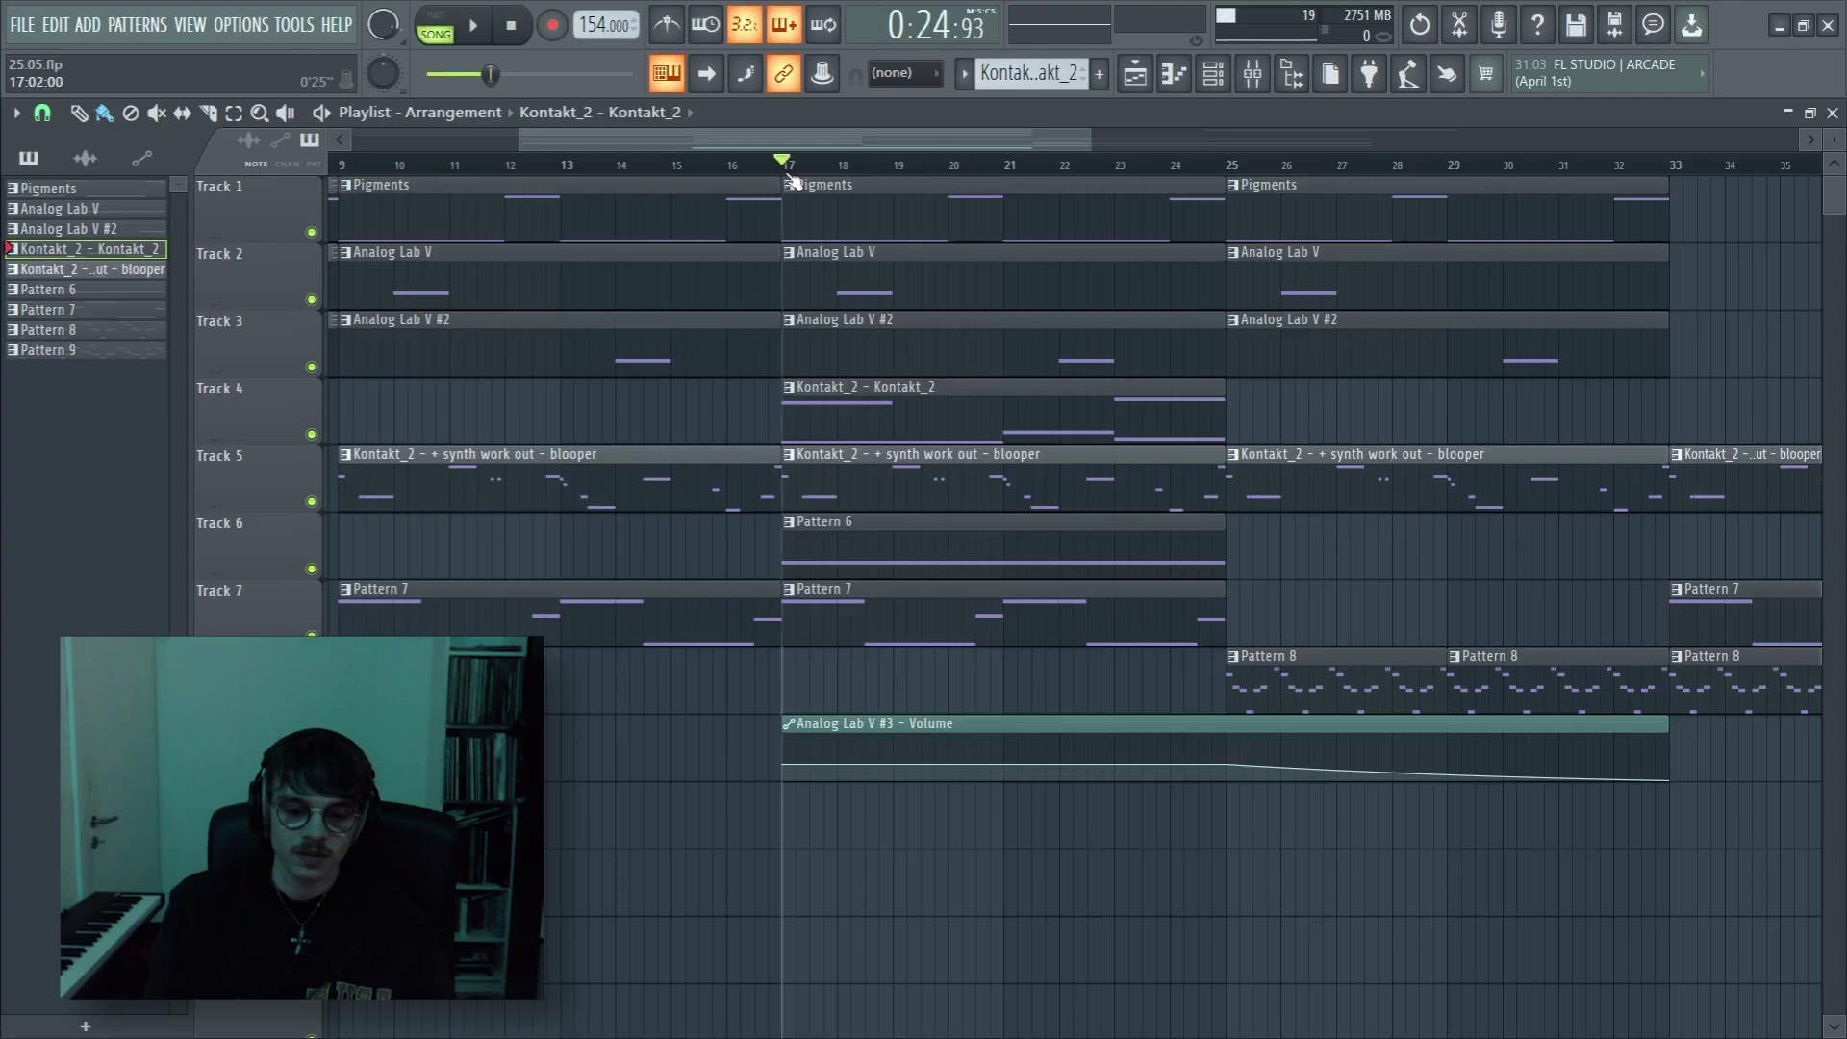
Step: Open Pattern 6's Analog Lab V #3 notes in the piano roll and play them back
scroll(794, 183, up, 3)
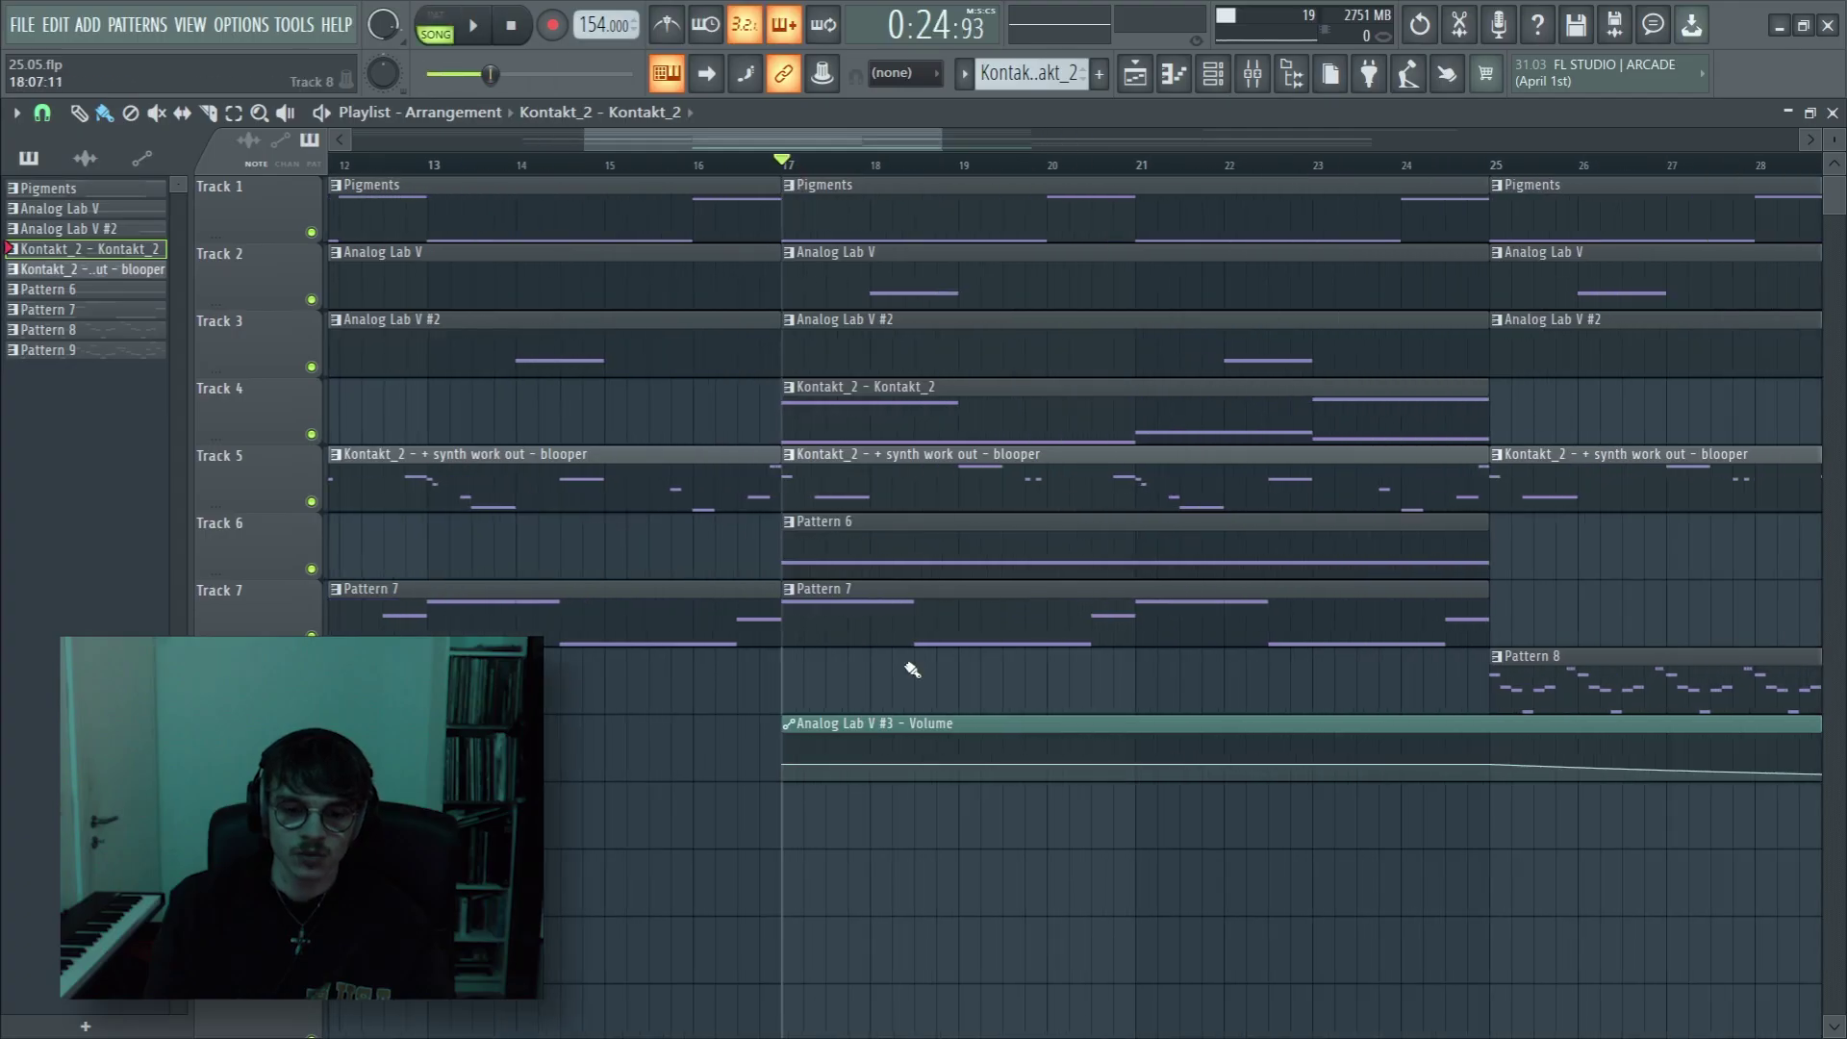
double_click(977, 554)
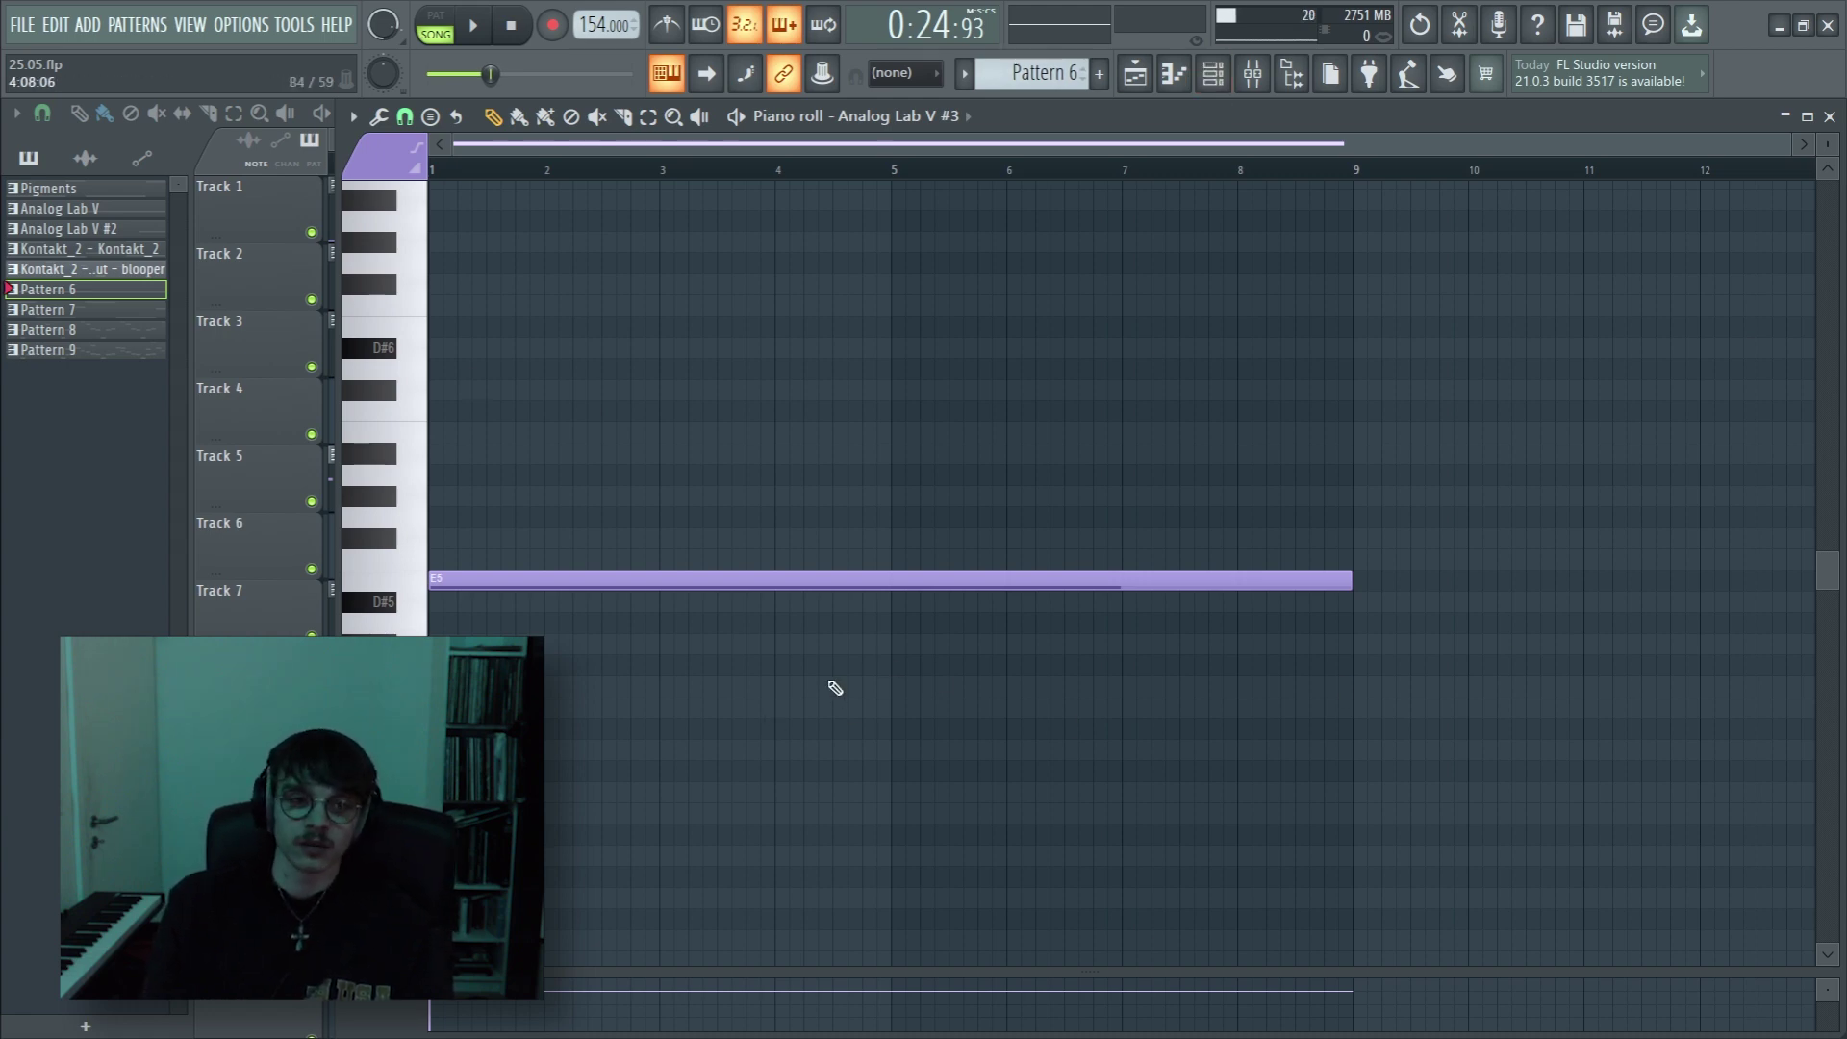
key(space)
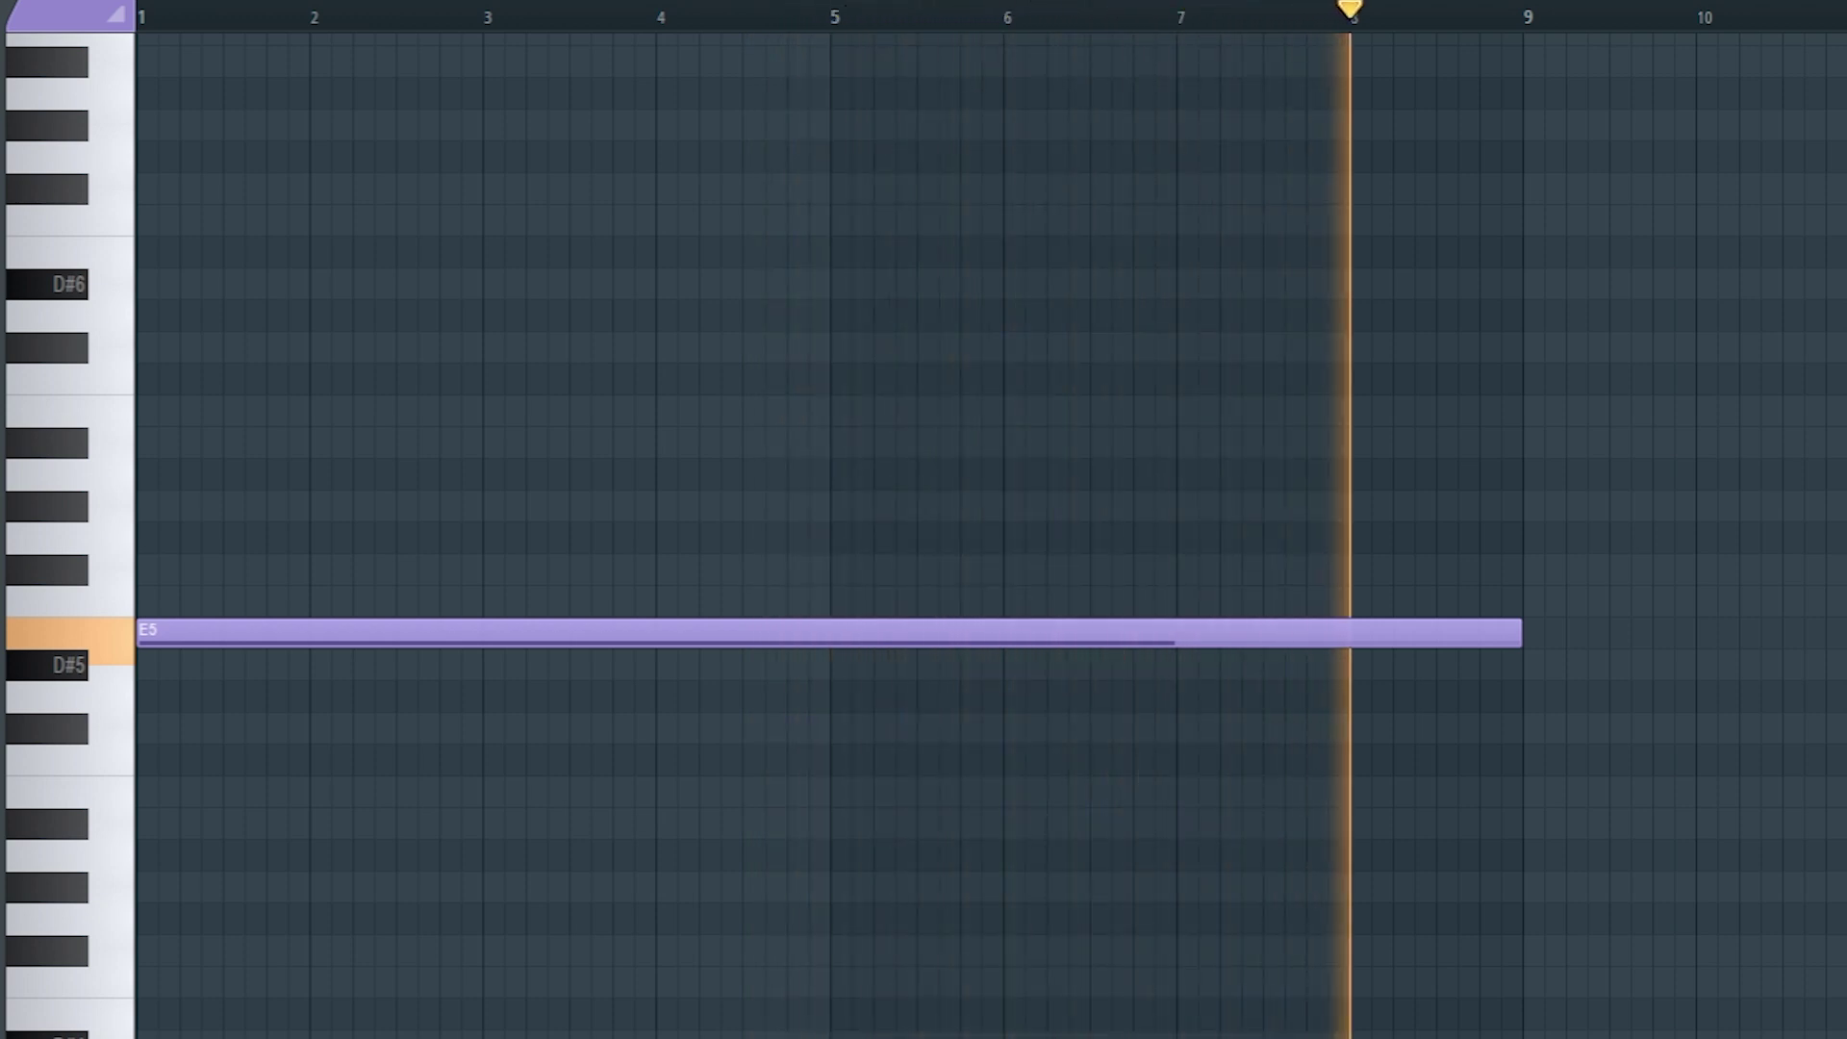
key(space)
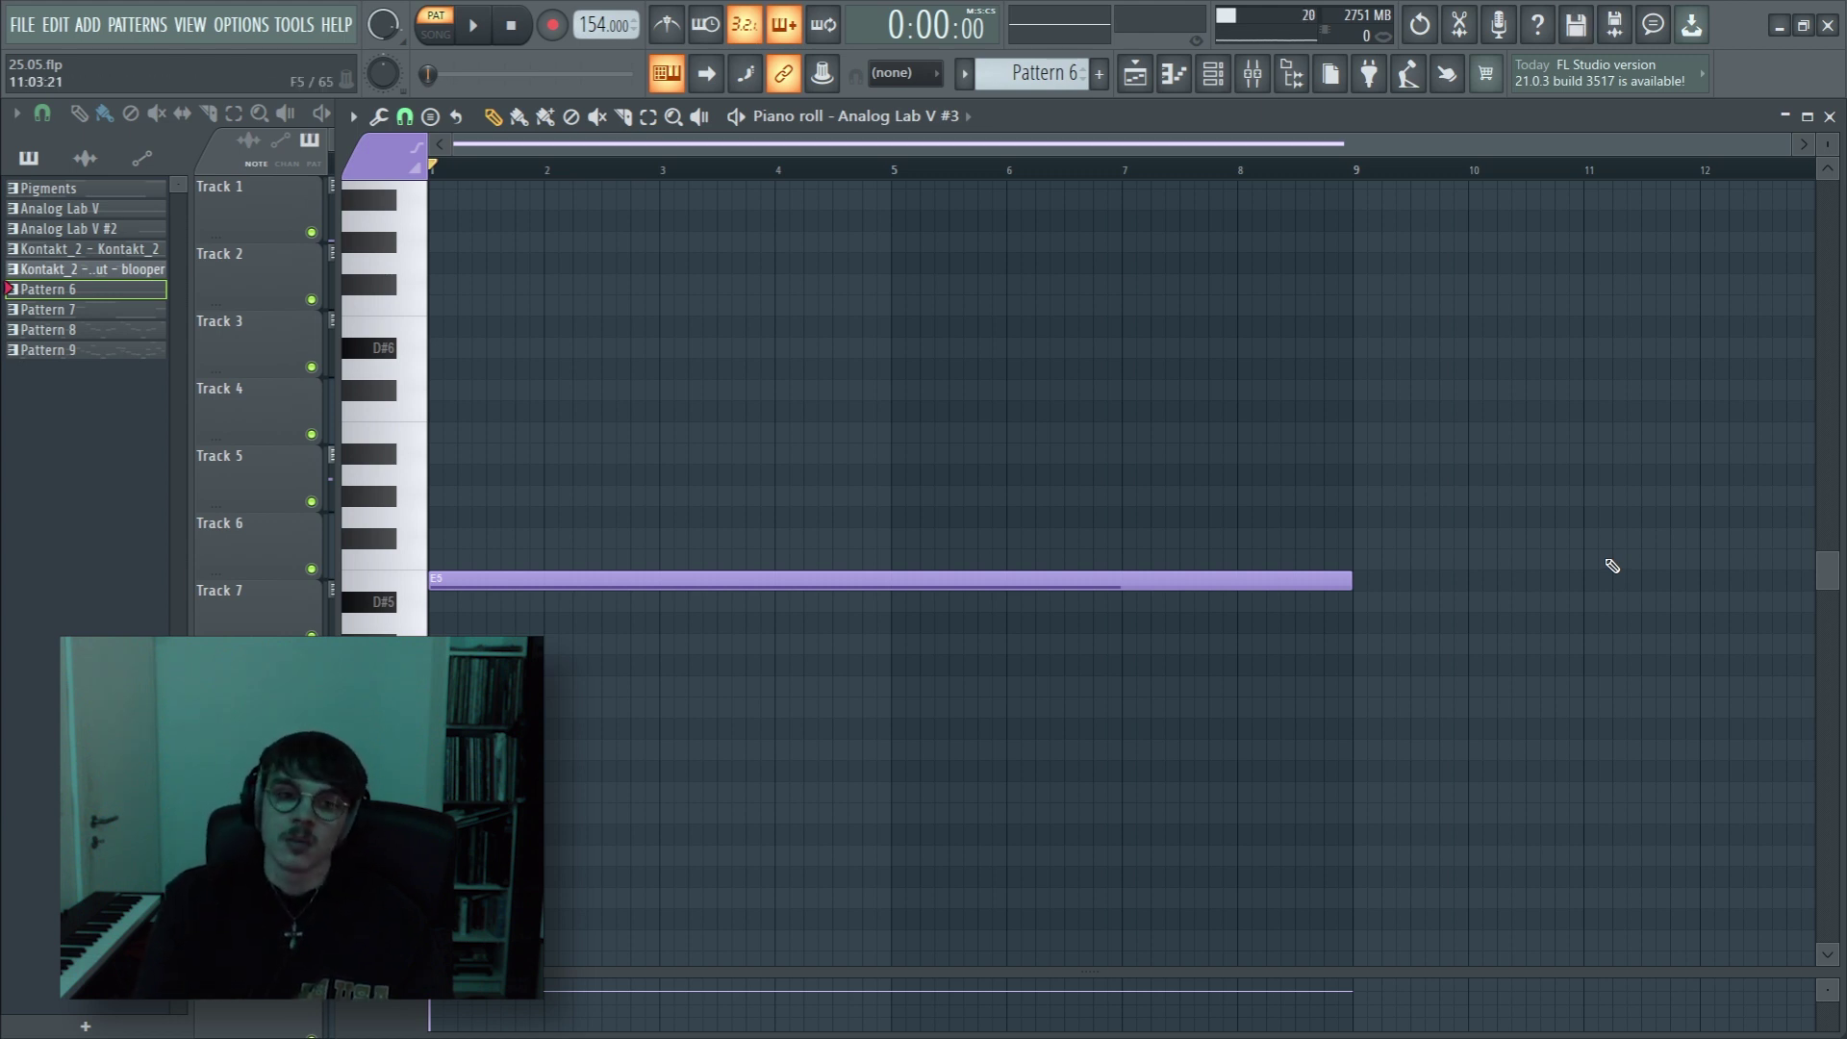
Step: Examine Pattern 9's back & forth - bell notes across the upper octaves in the piano roll and play the pattern
click(1137, 87)
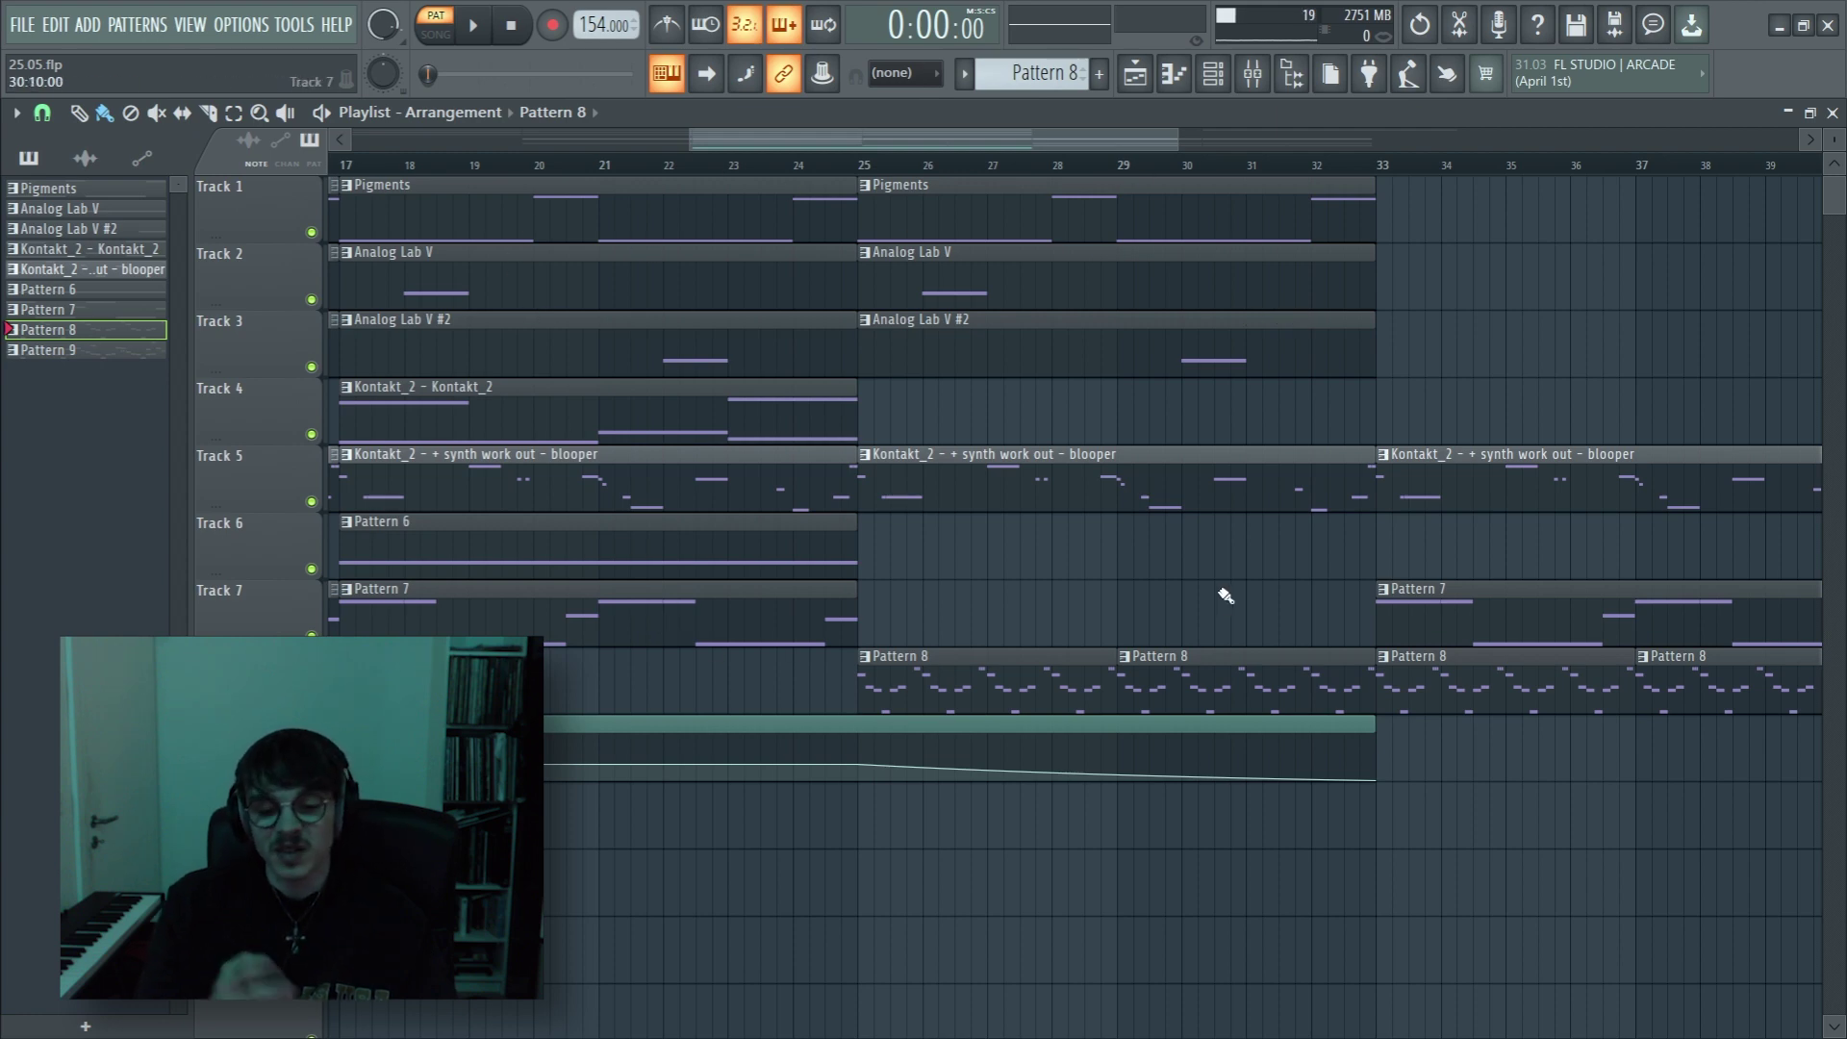
scroll(1155, 654, down, 3)
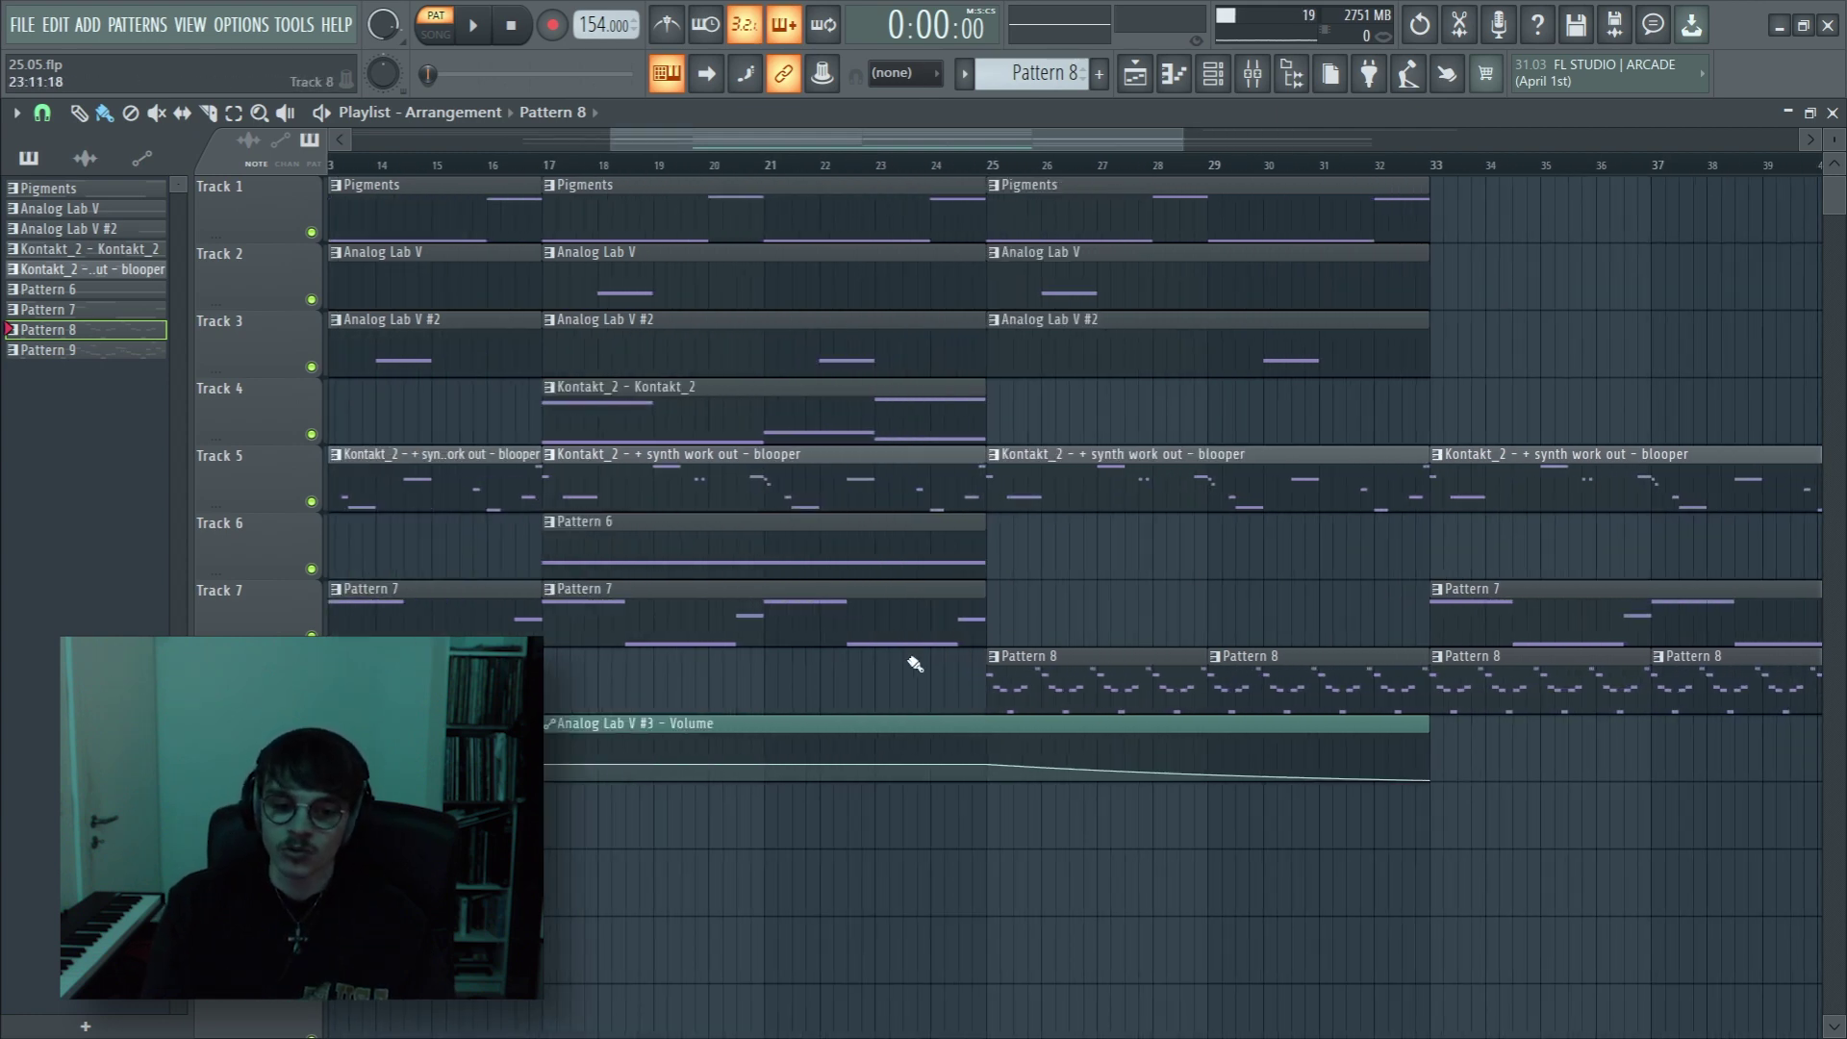
scroll(1008, 657, down, 4)
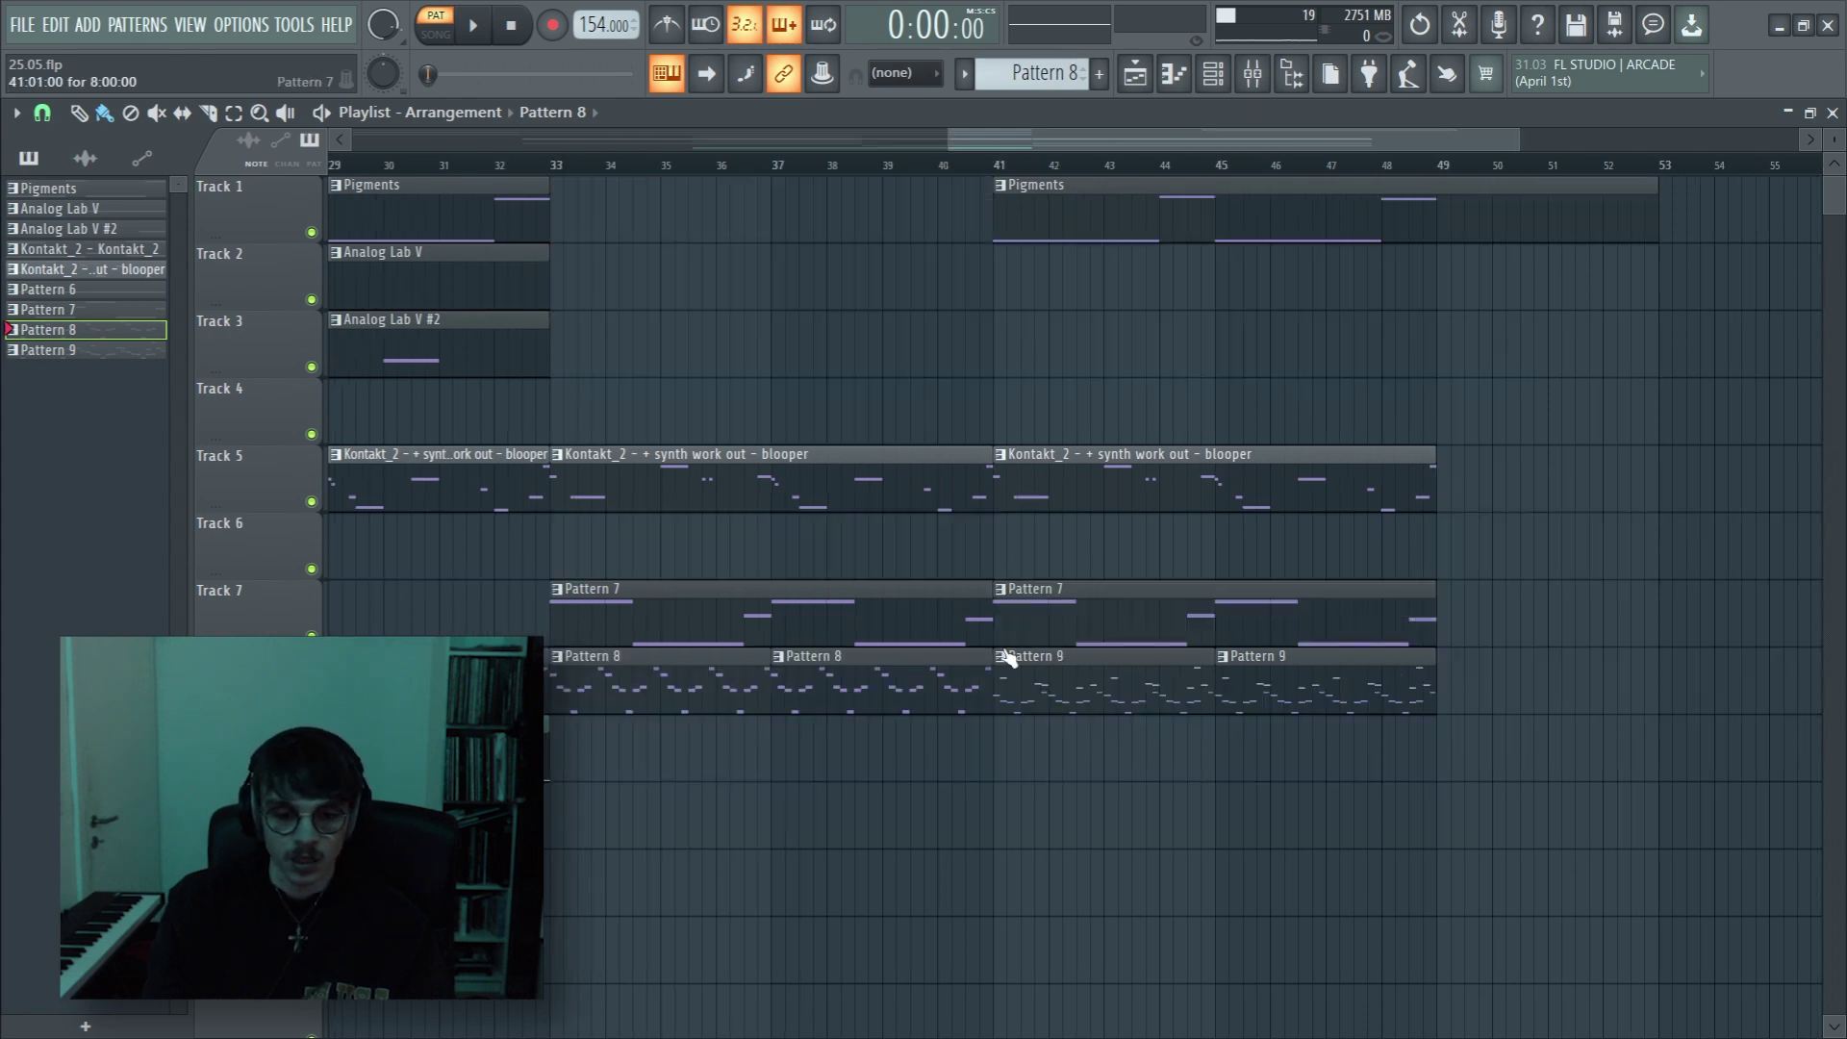
double_click(1043, 709)
scroll(1217, 616, up, 3)
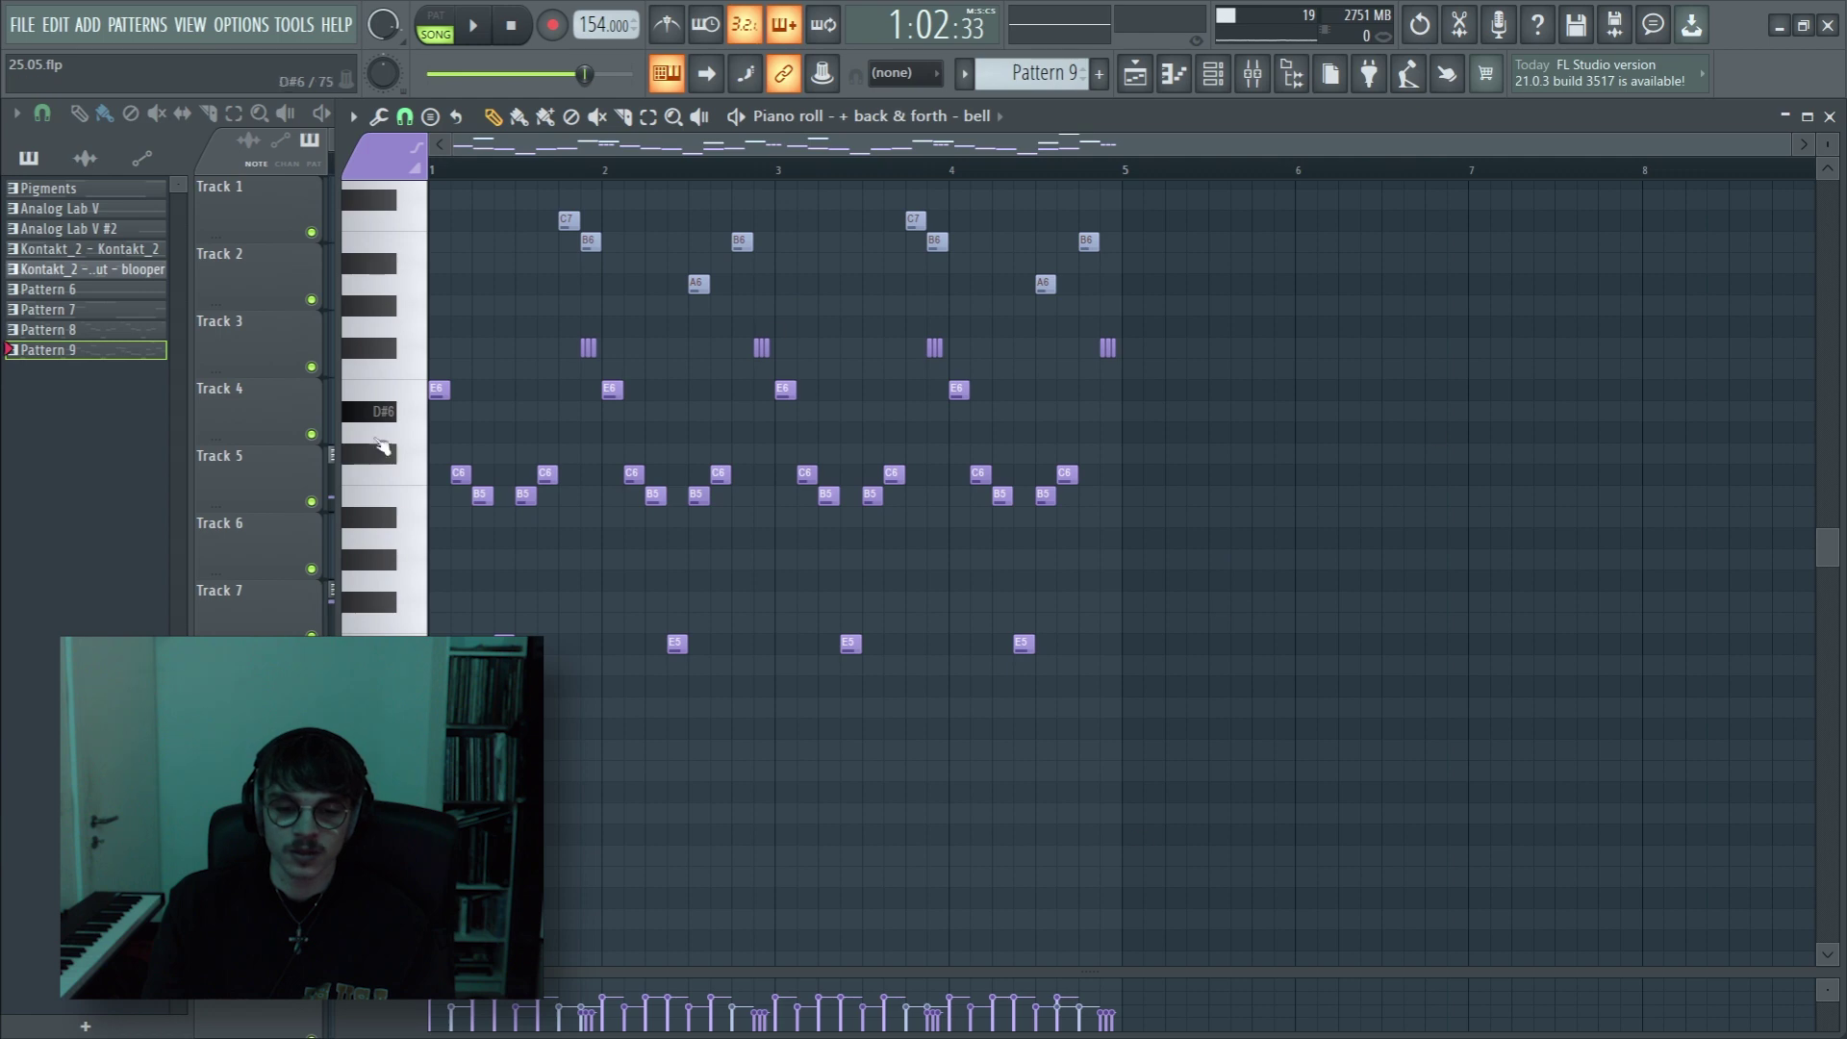
scroll(1323, 606, up, 7)
scroll(1203, 549, down, 1)
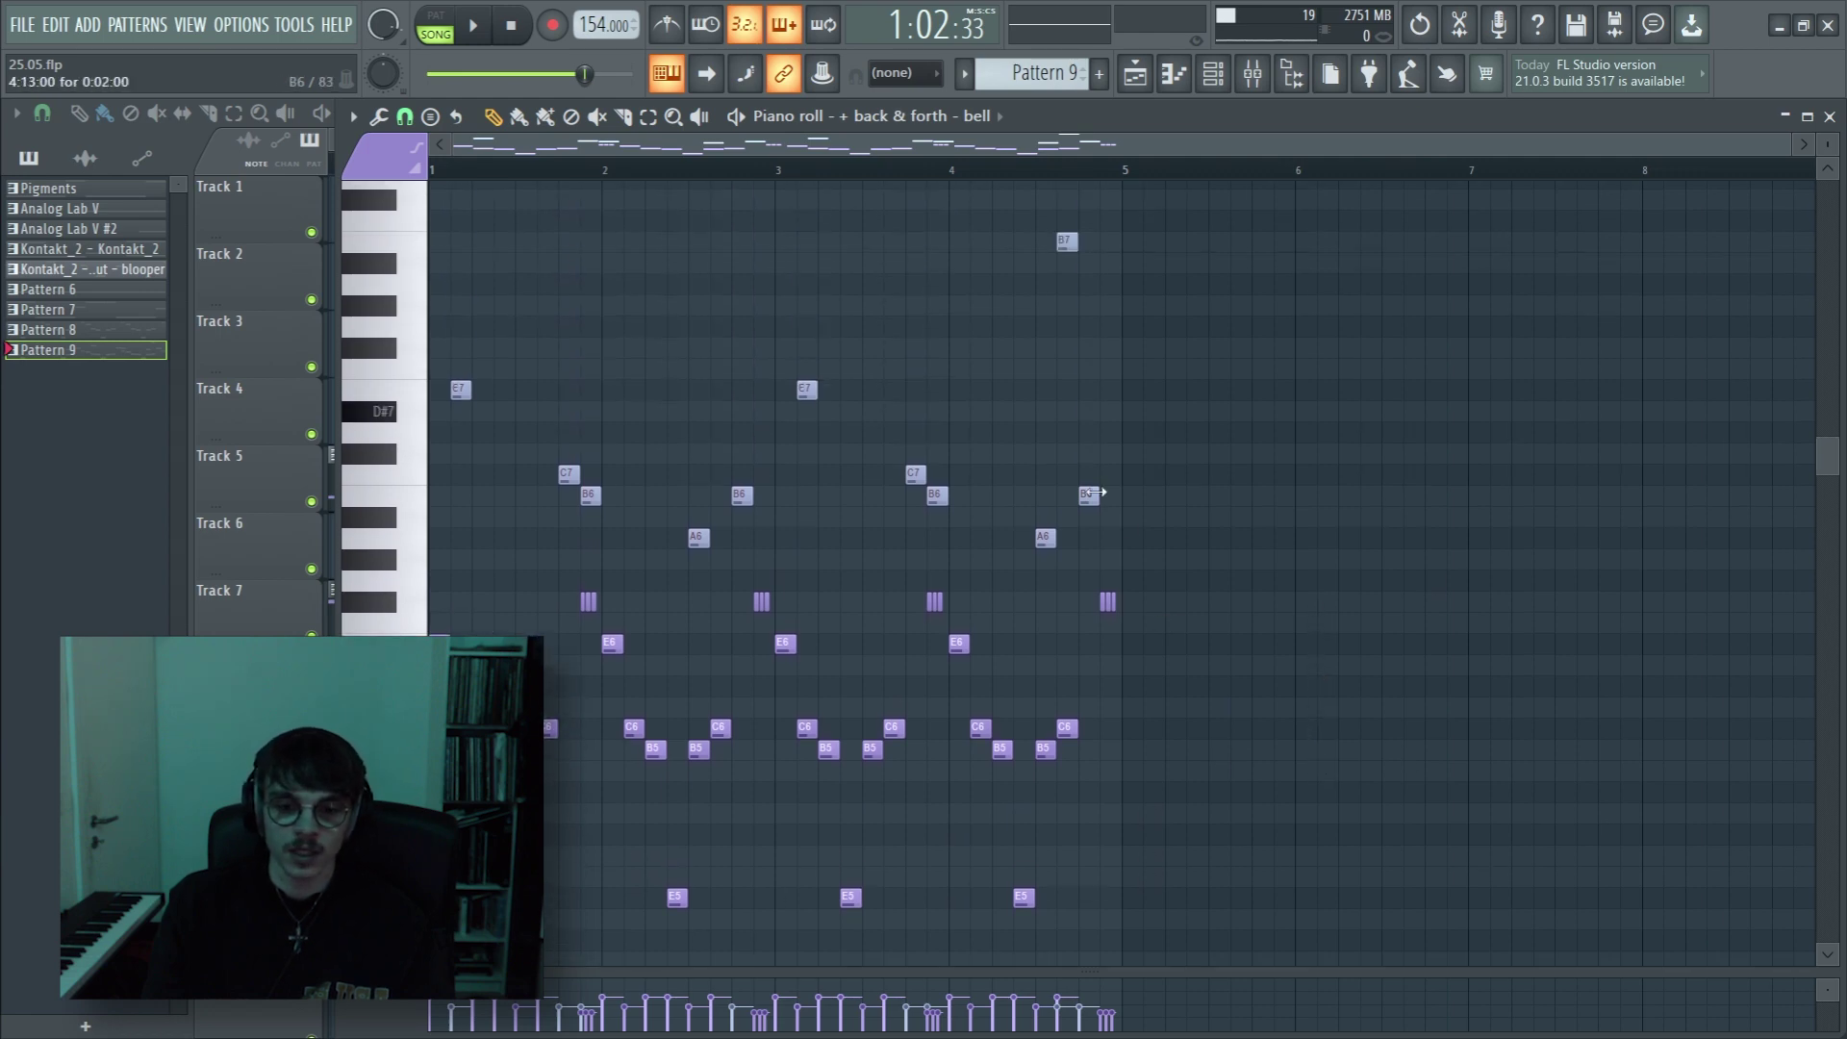
click(460, 27)
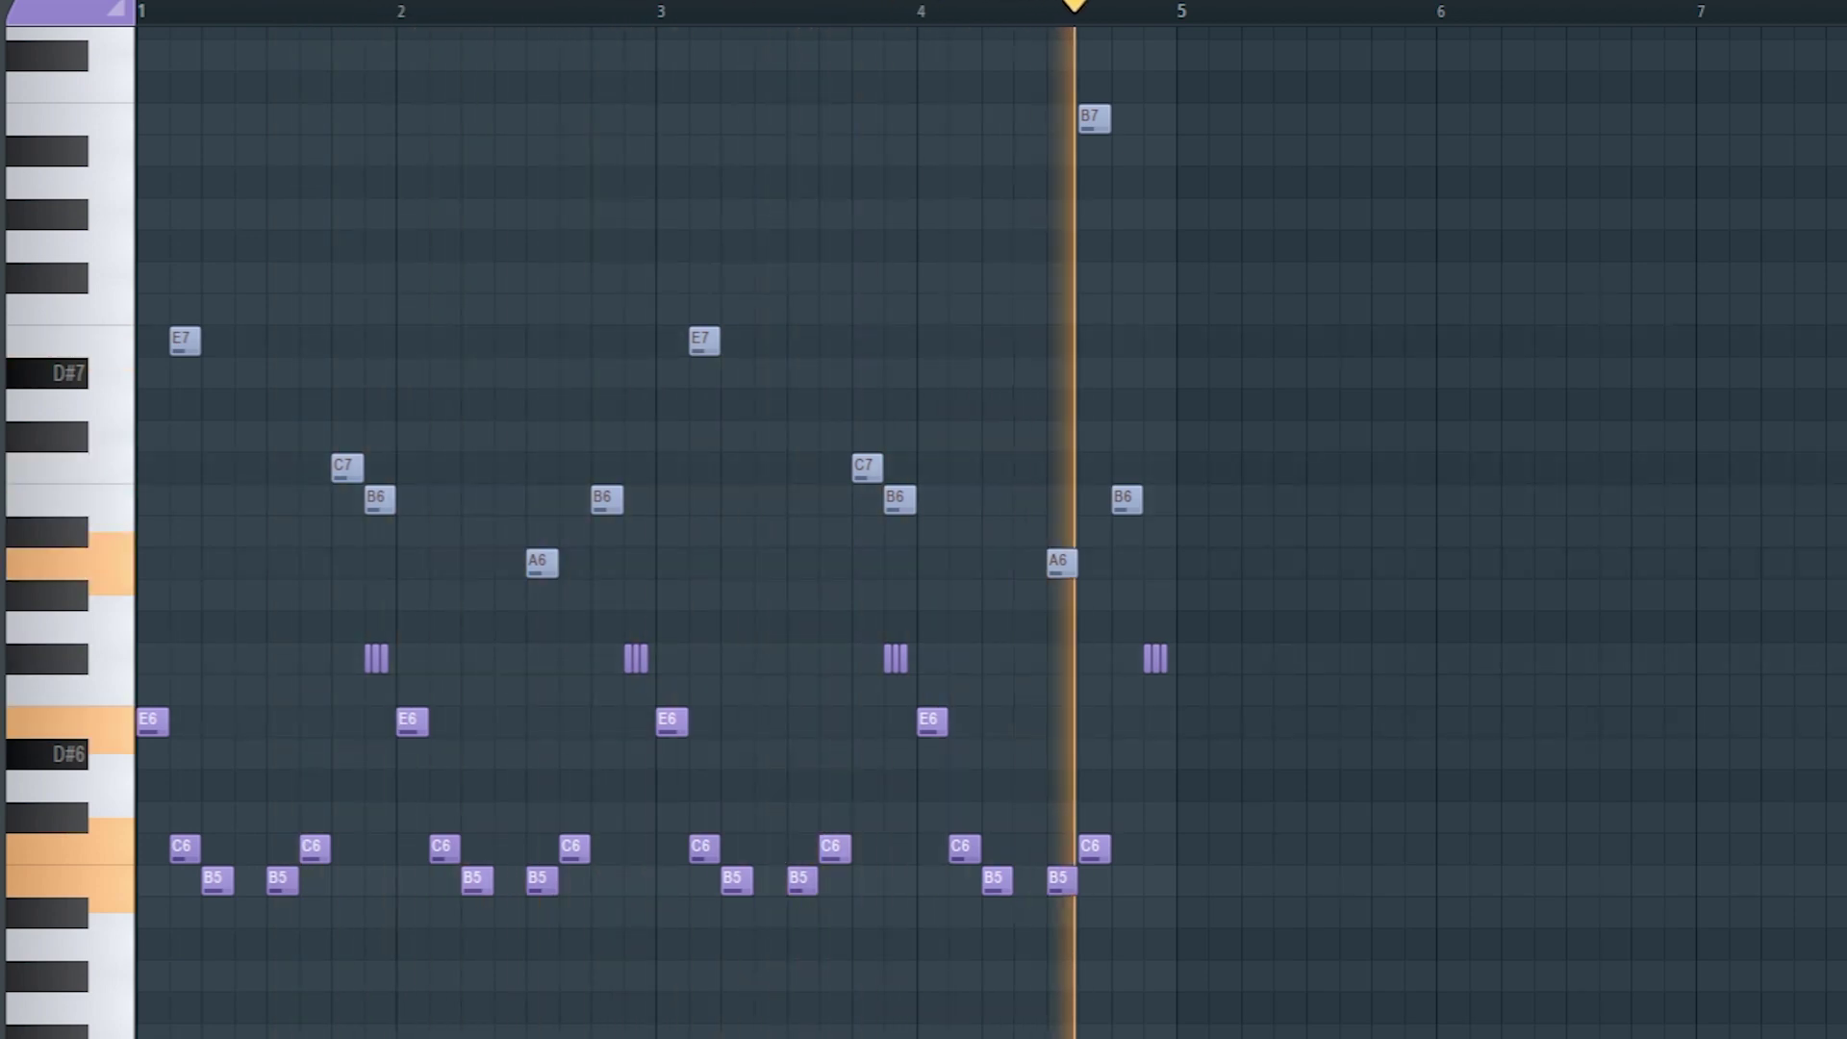
key(space)
Step: Open the mixer and view the ValhallaShimmer reverb settings on the Pigments track
click(1135, 74)
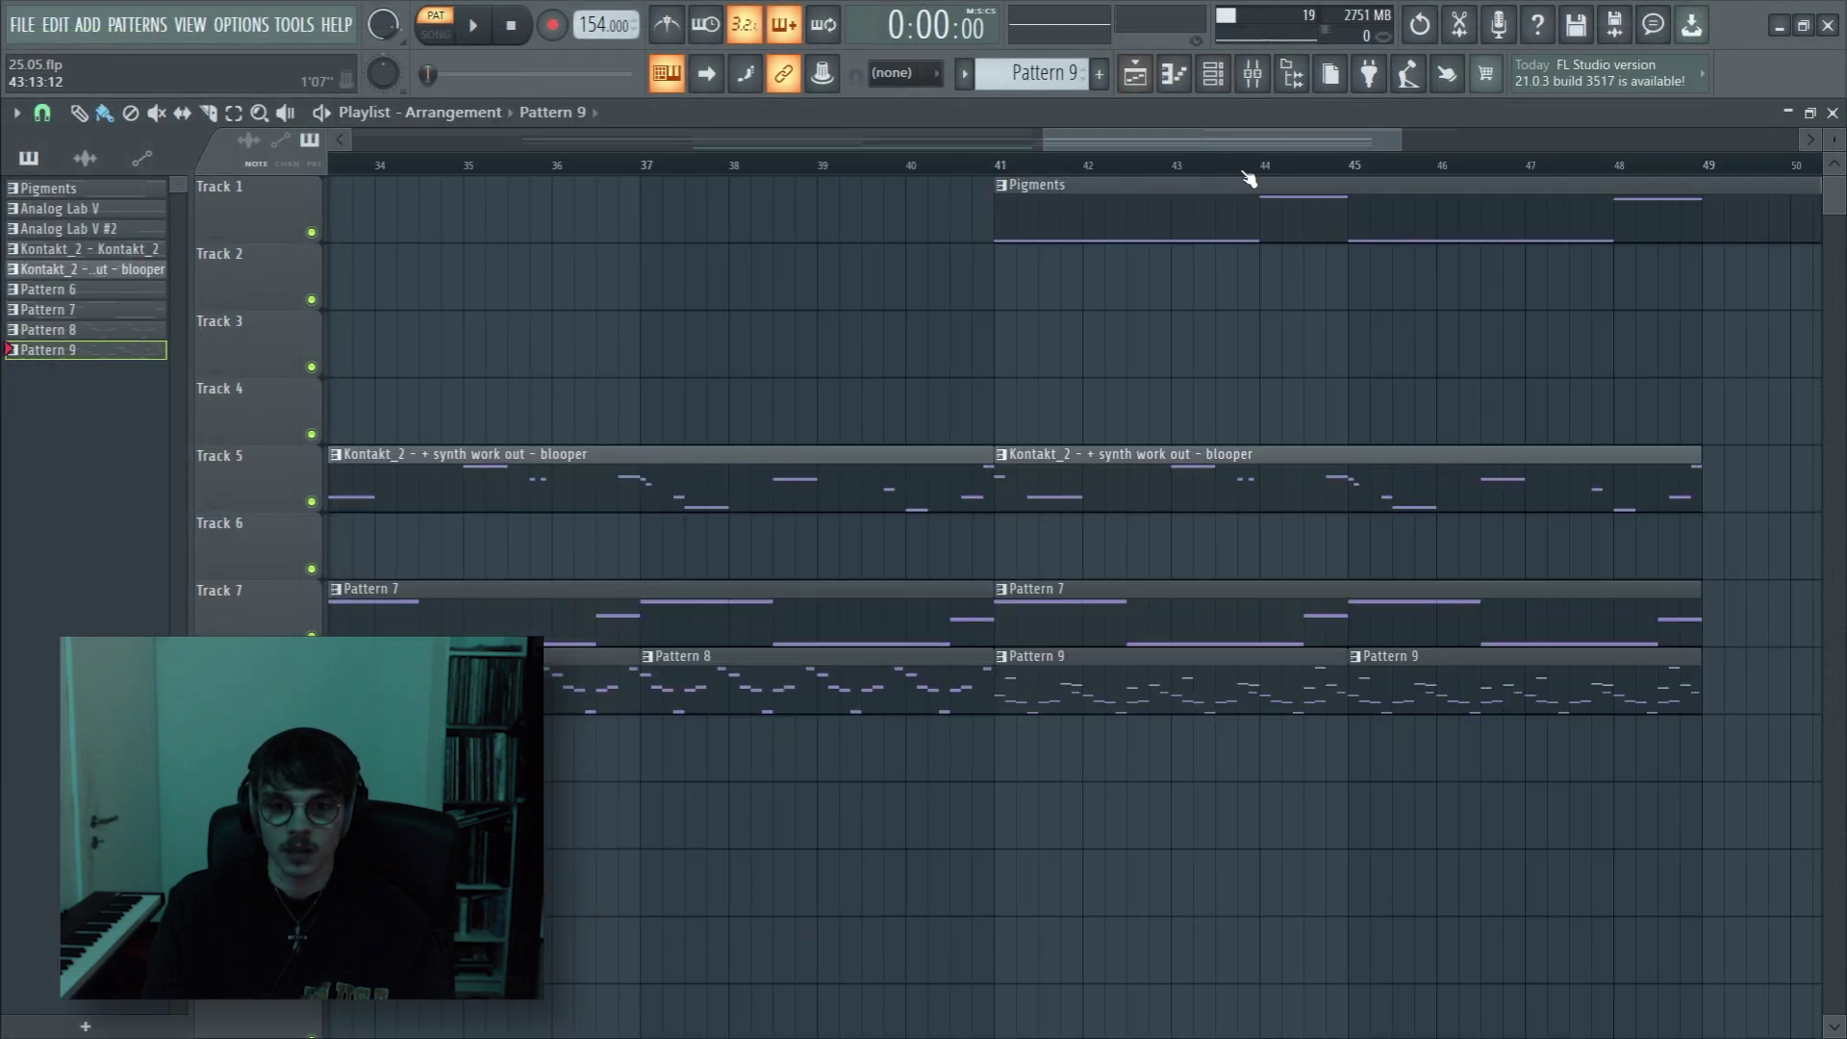
scroll(1248, 179, down, 5)
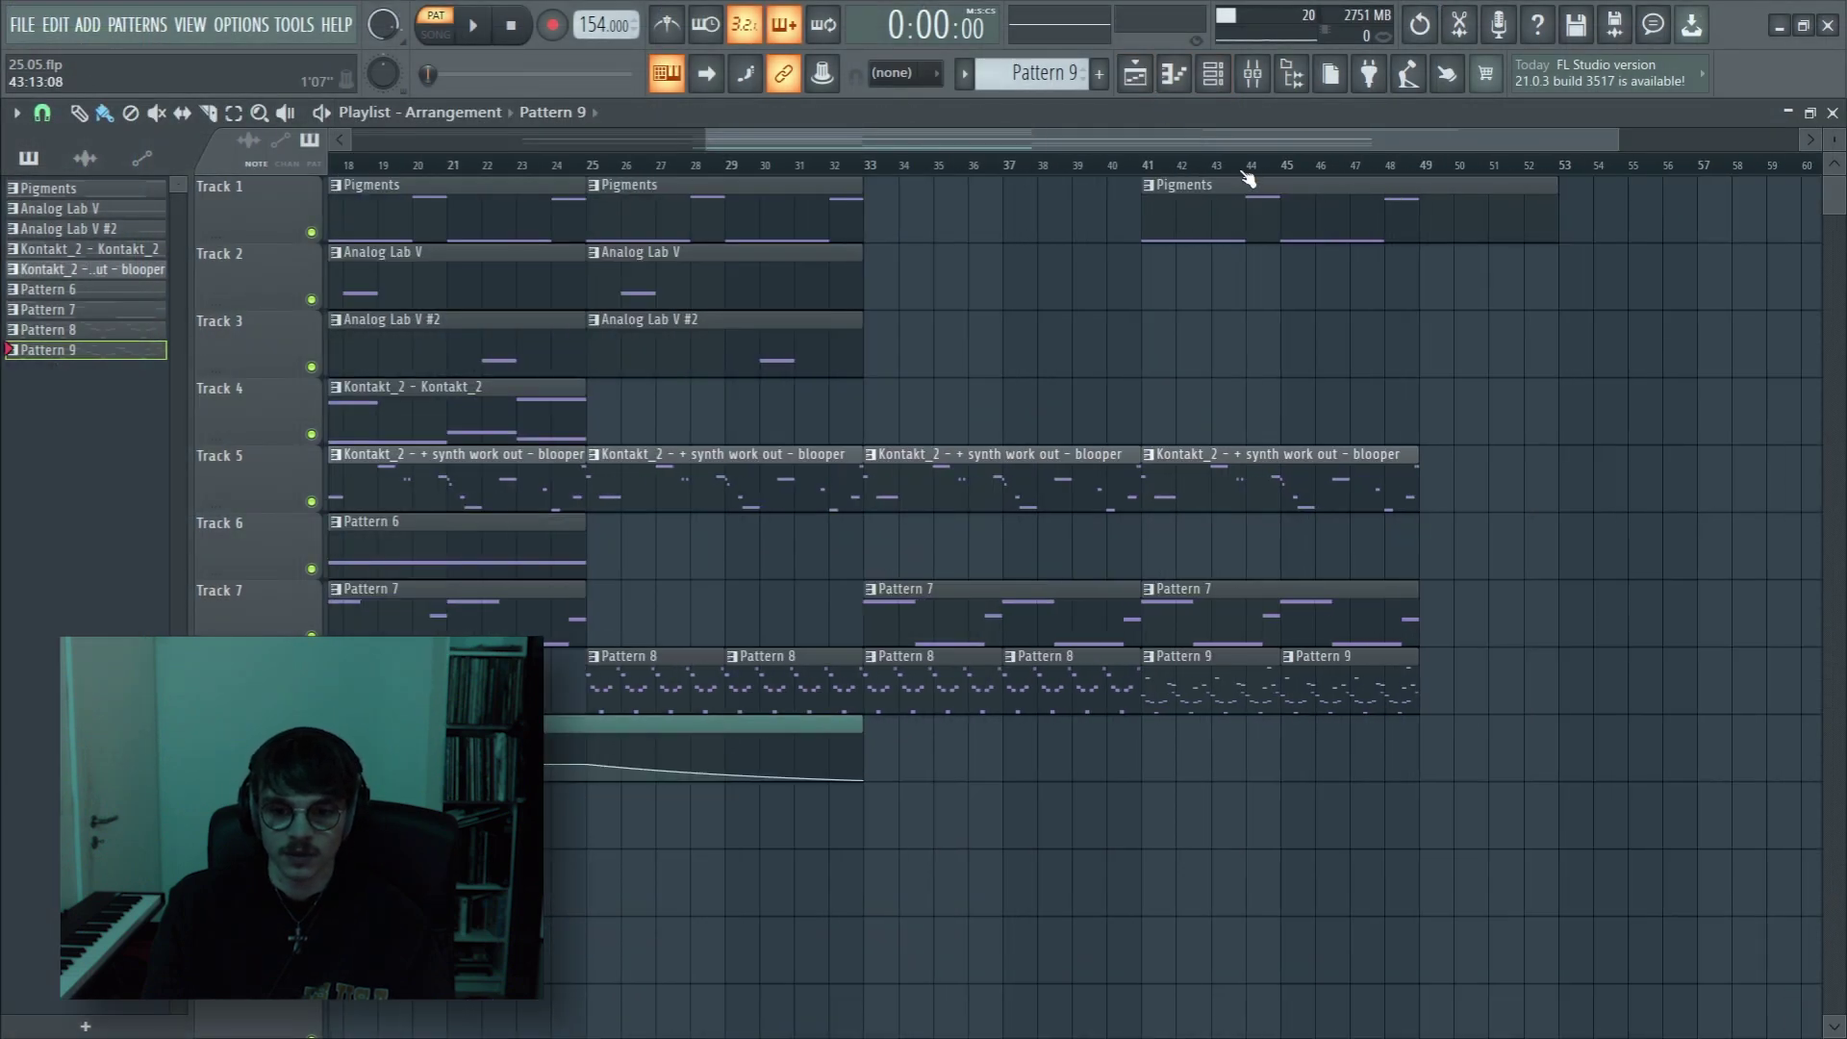
click(1253, 77)
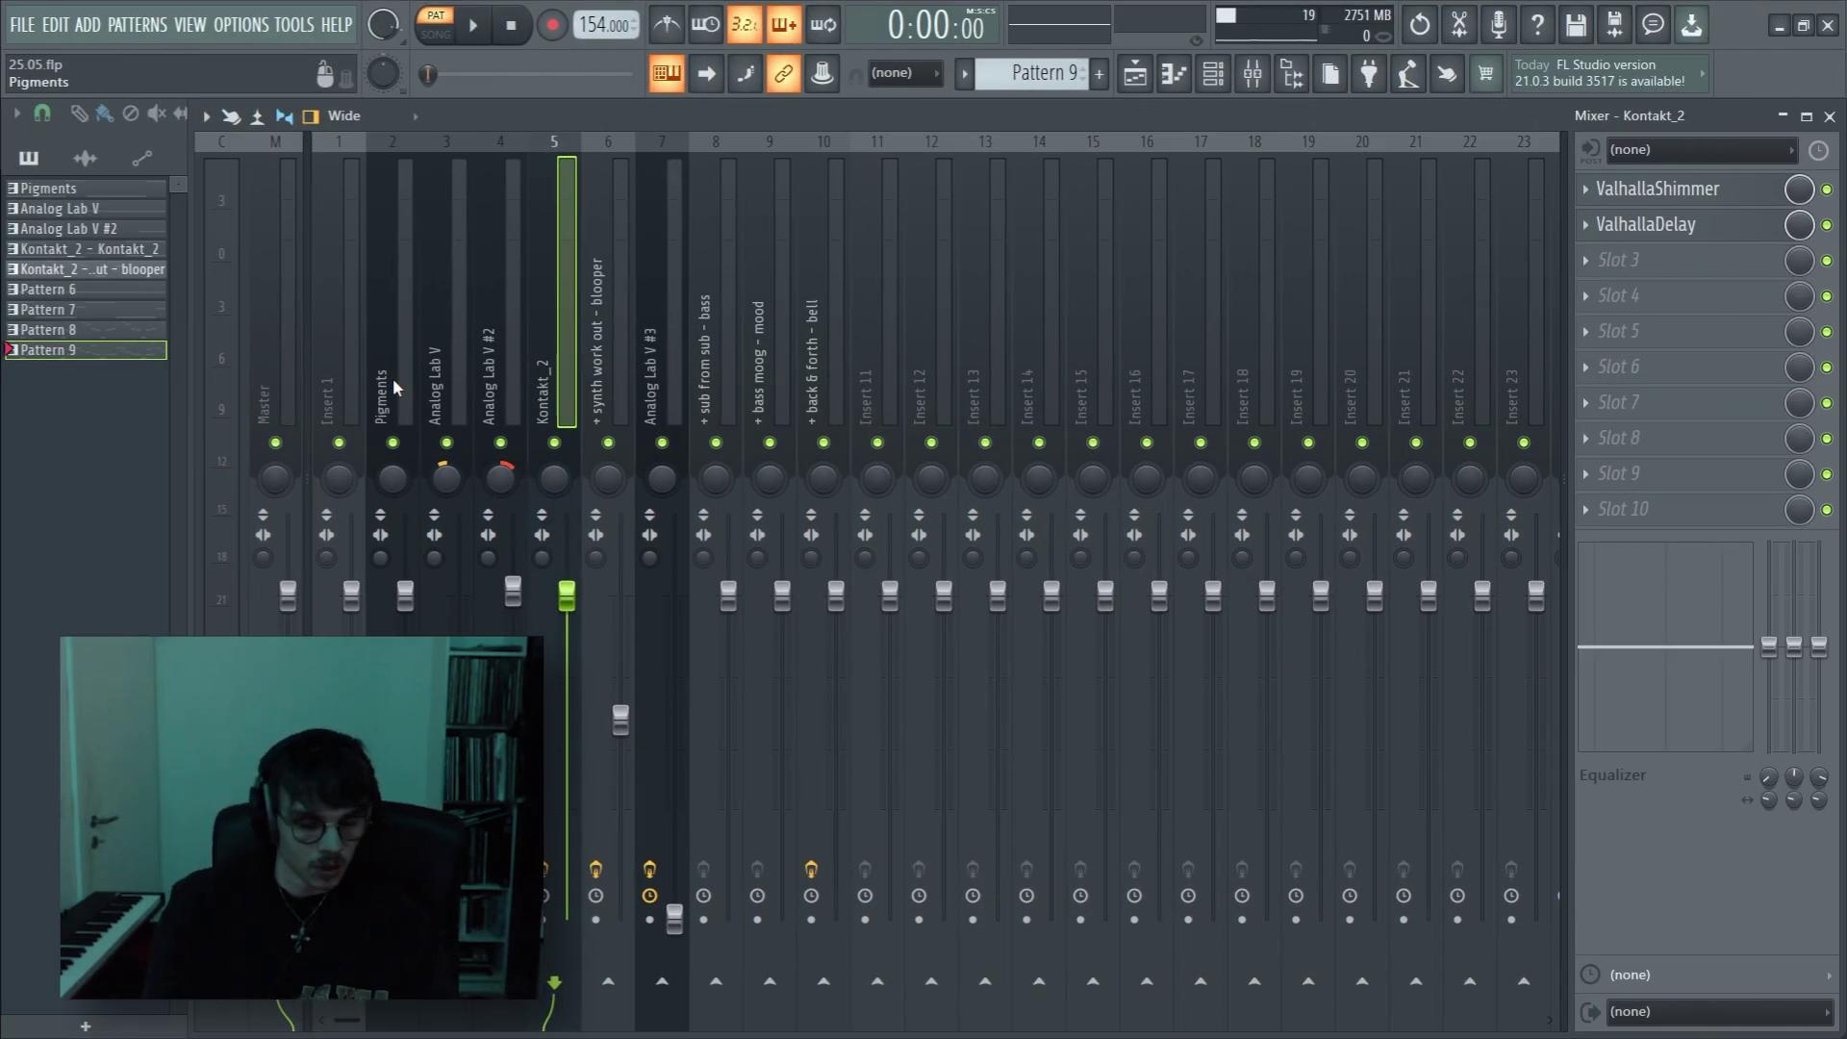
click(393, 378)
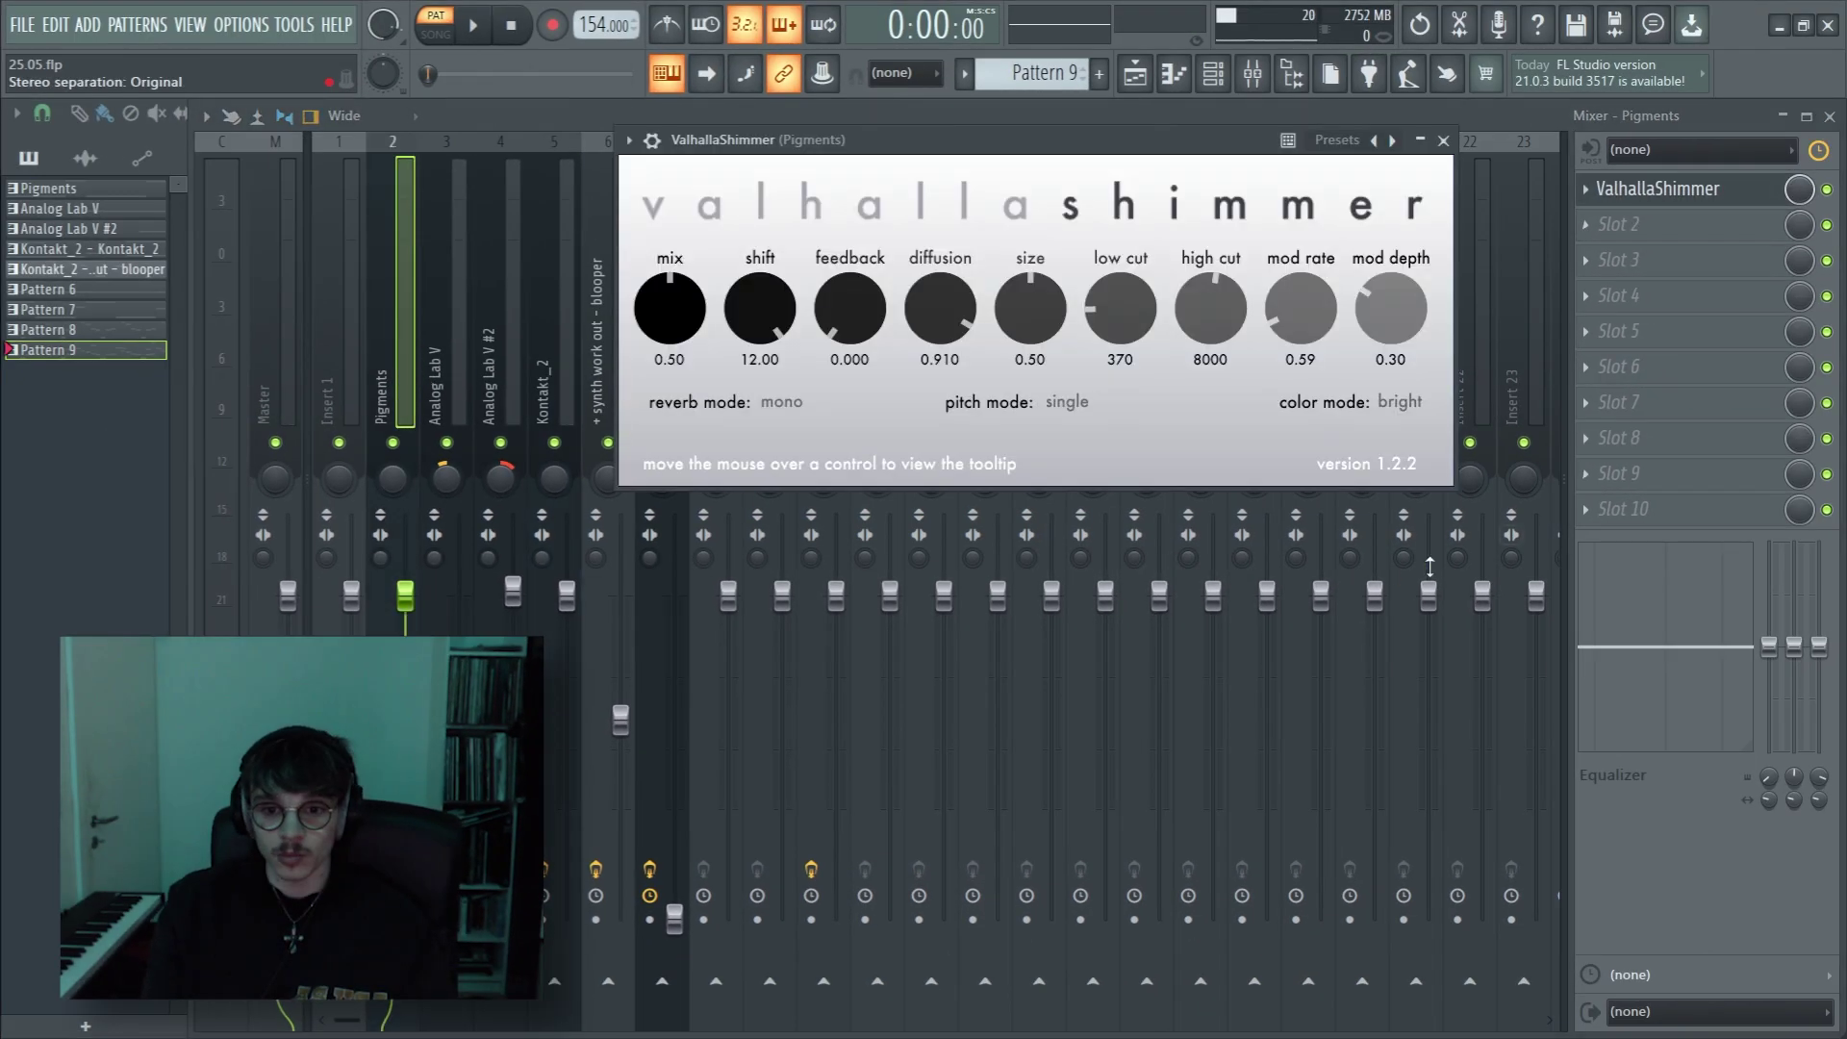
Step: Close the ValhallaShimmer window and step through the mixer tracks up to back & forth - bell to examine each track's effect slots
key(Escape)
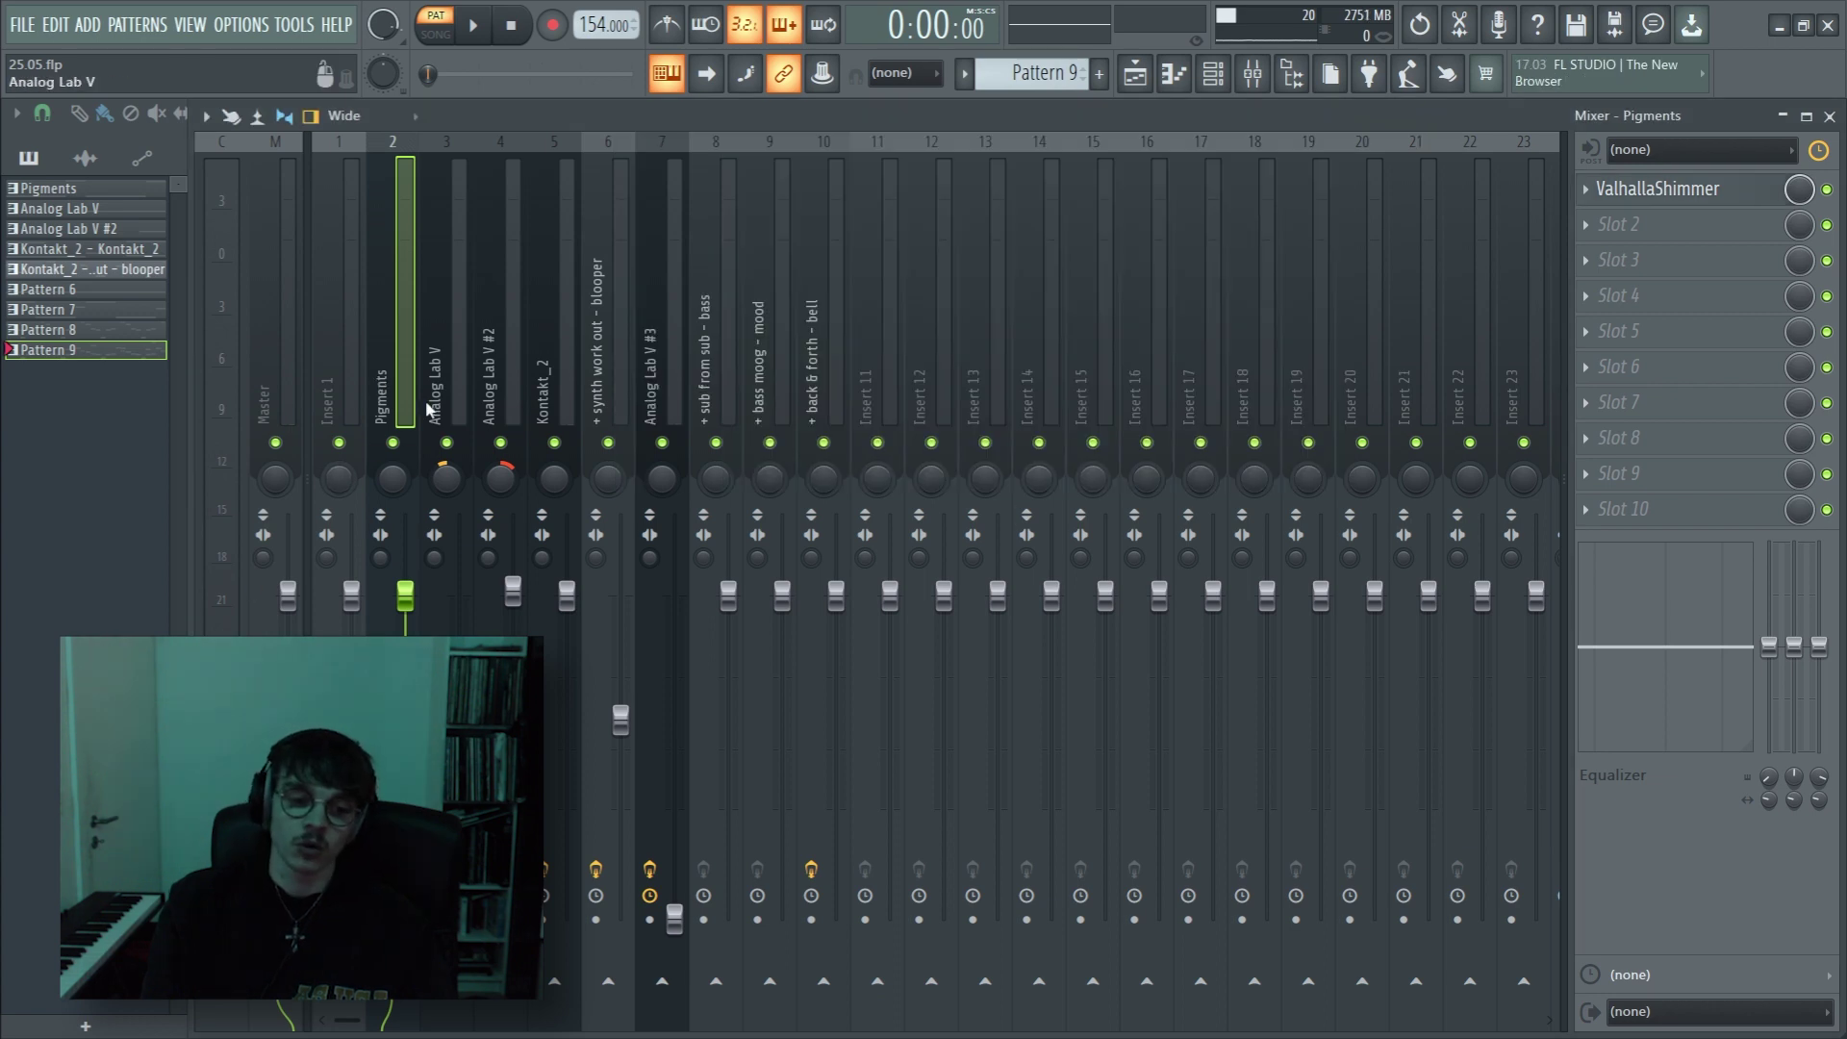
key(Right)
key(Right)
key(Right)
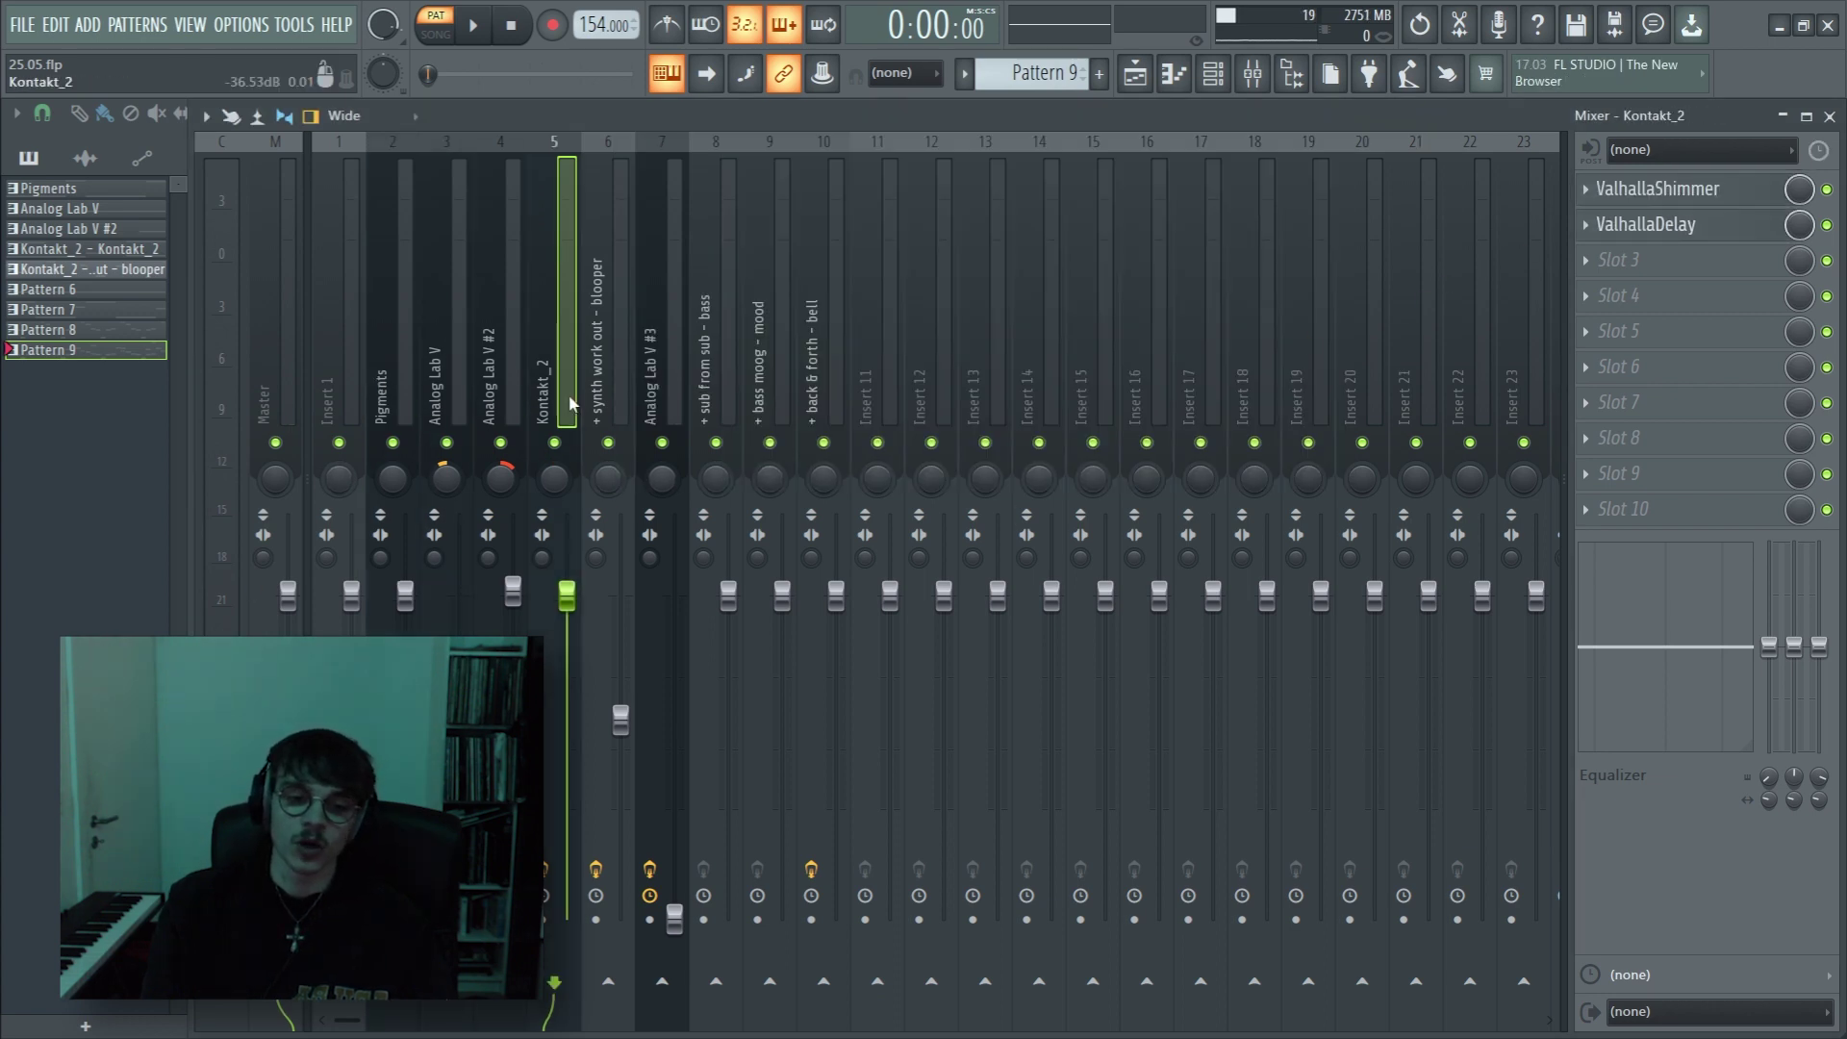
click(613, 400)
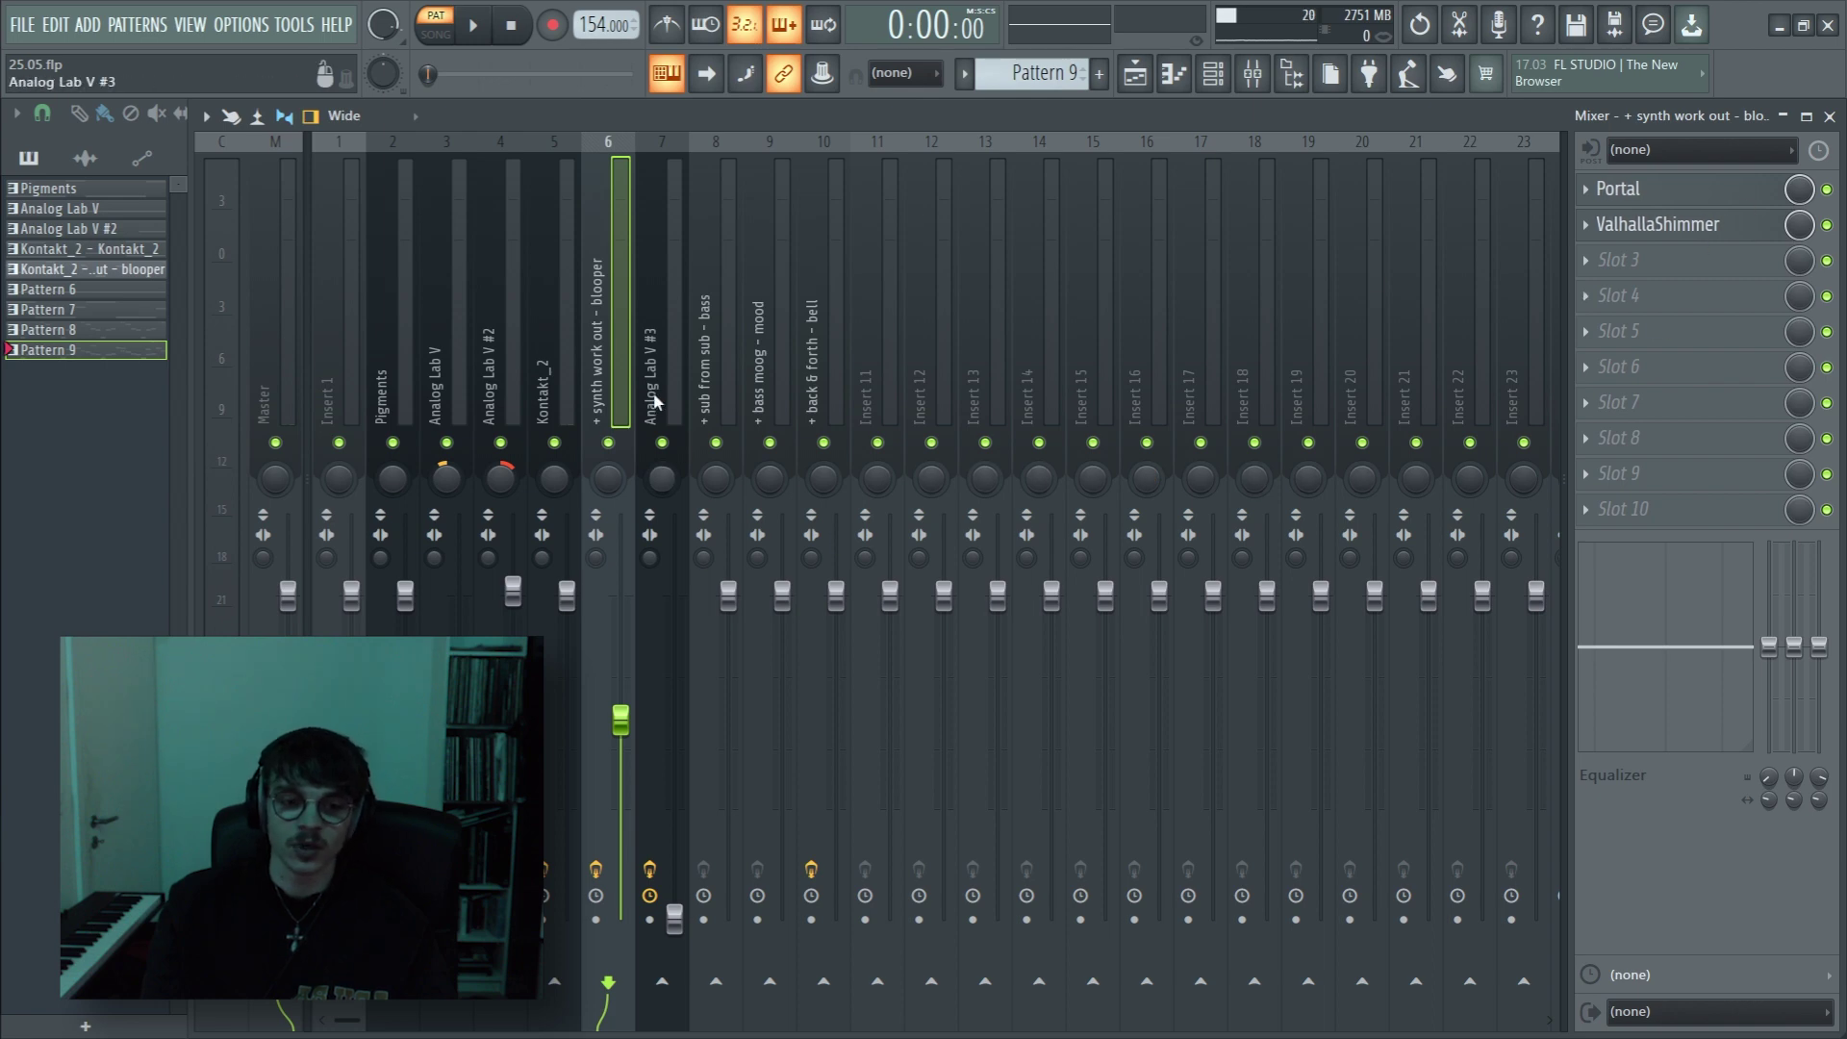
key(Right)
key(Right)
key(Right)
key(Right)
click(1655, 189)
click(1655, 189)
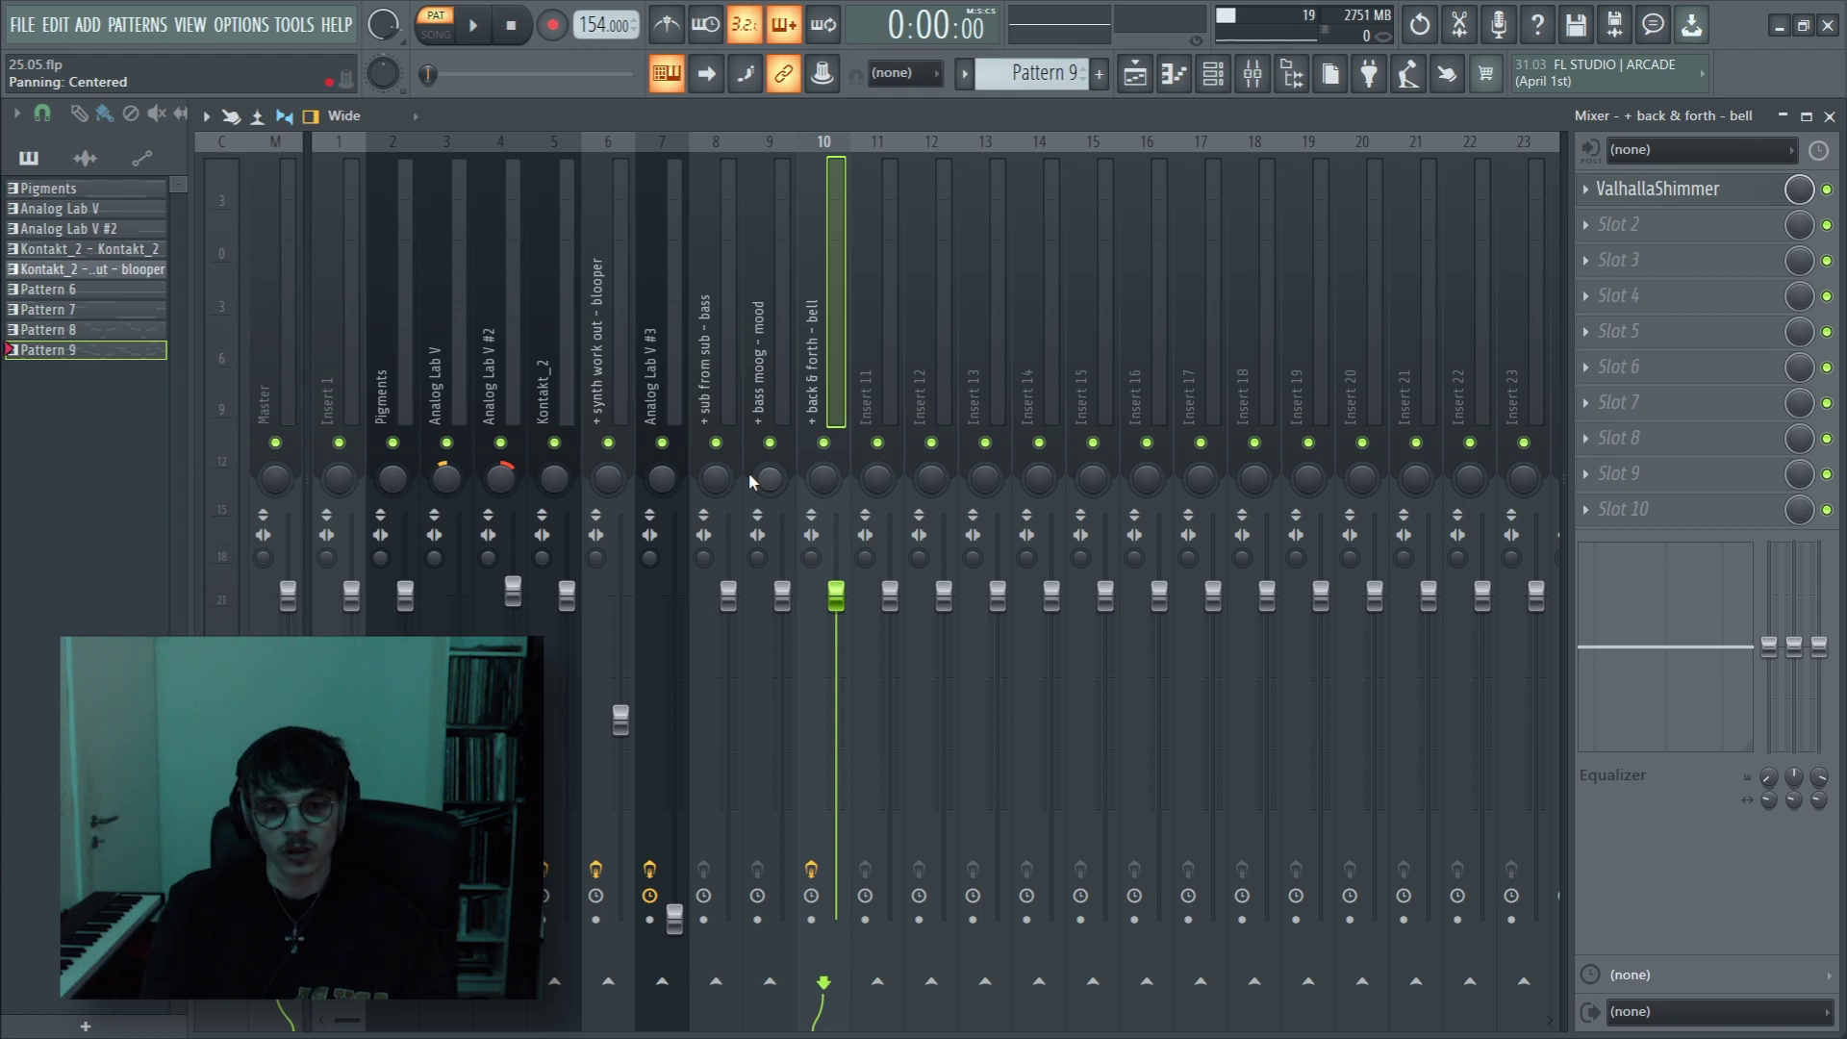
Step: Check the Pigments and Analog Lab V mixer tracks against their clips in the playlist, ending back in the mixer
click(401, 351)
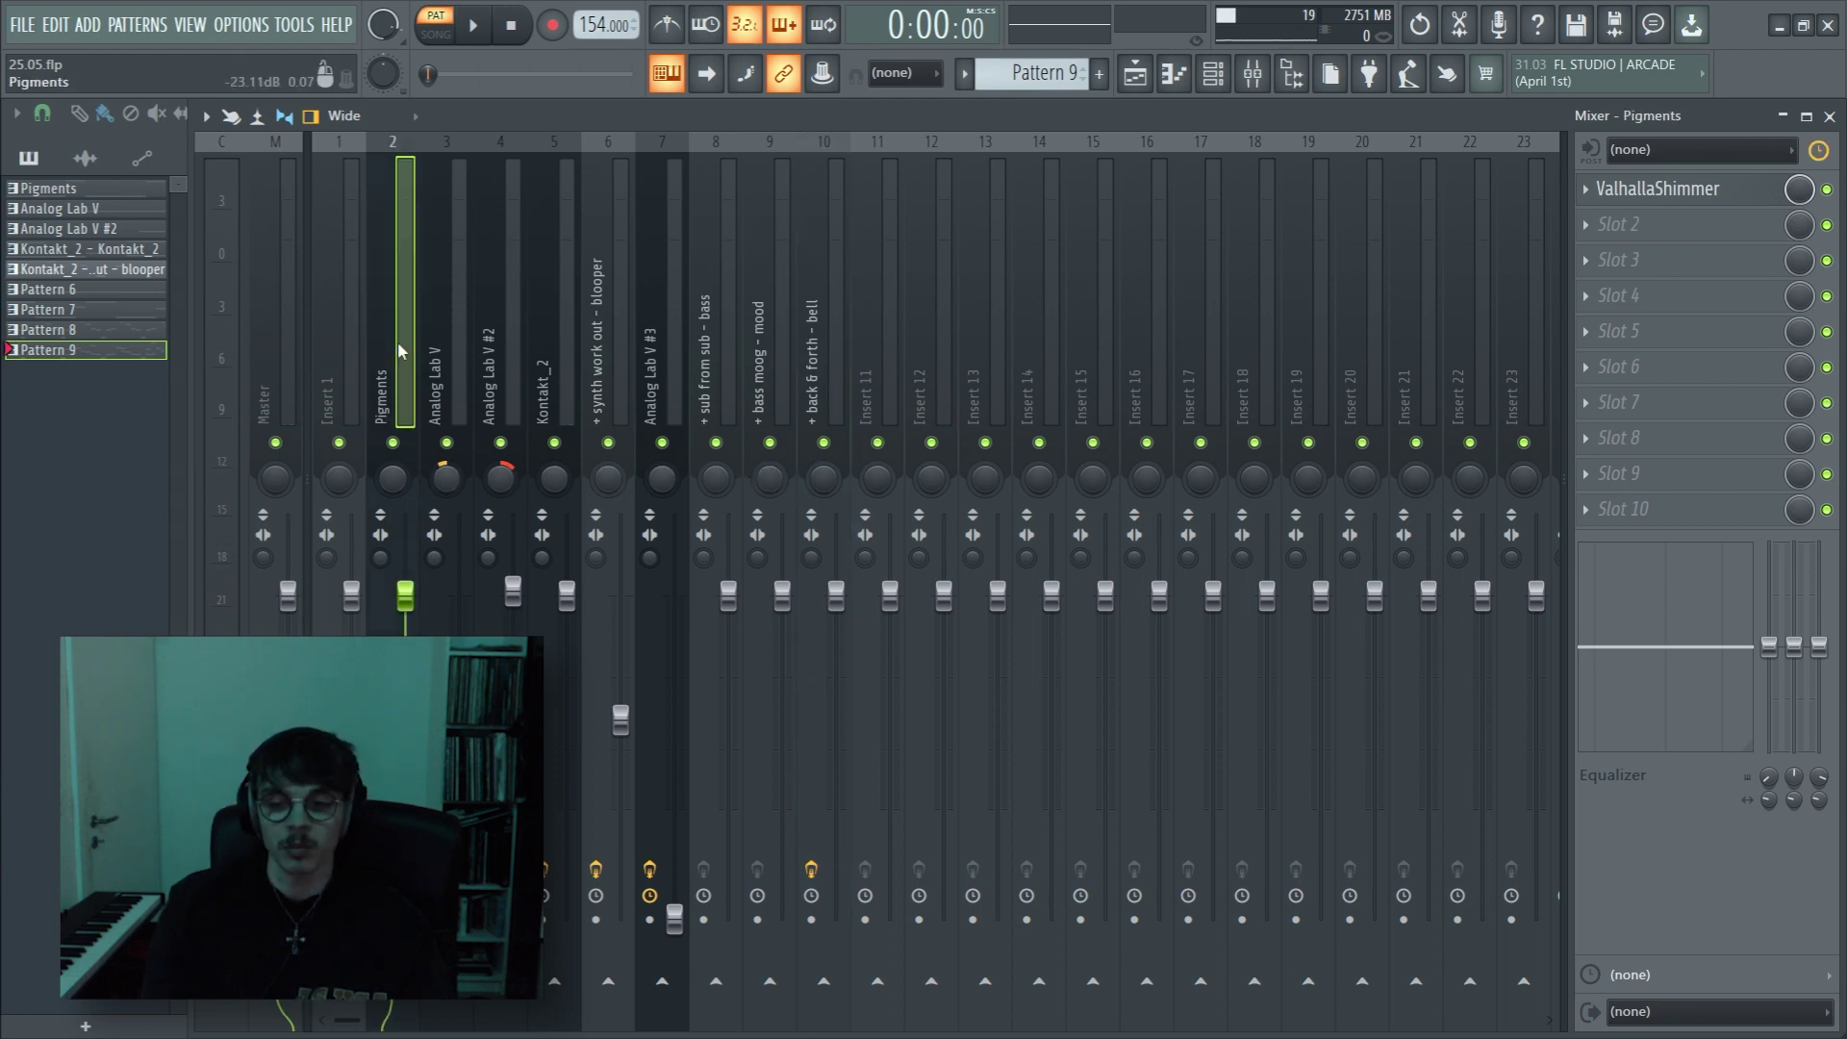
click(449, 336)
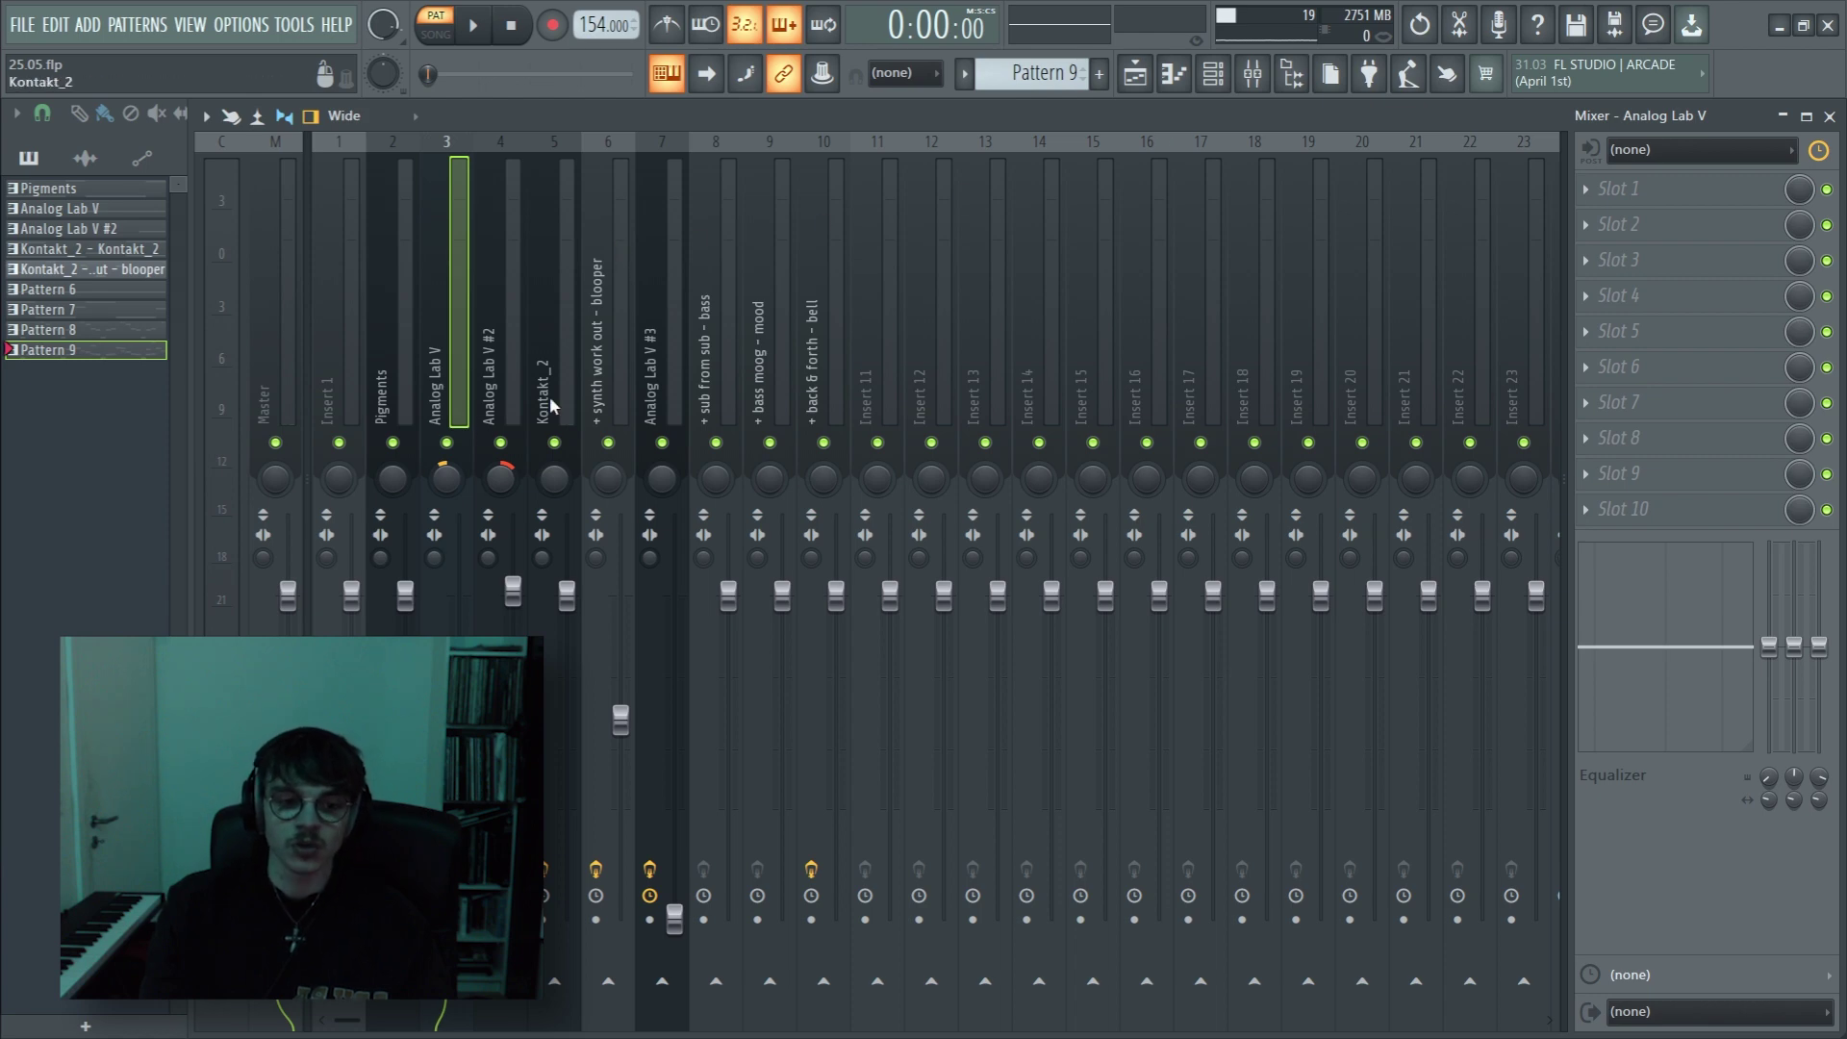
click(1135, 73)
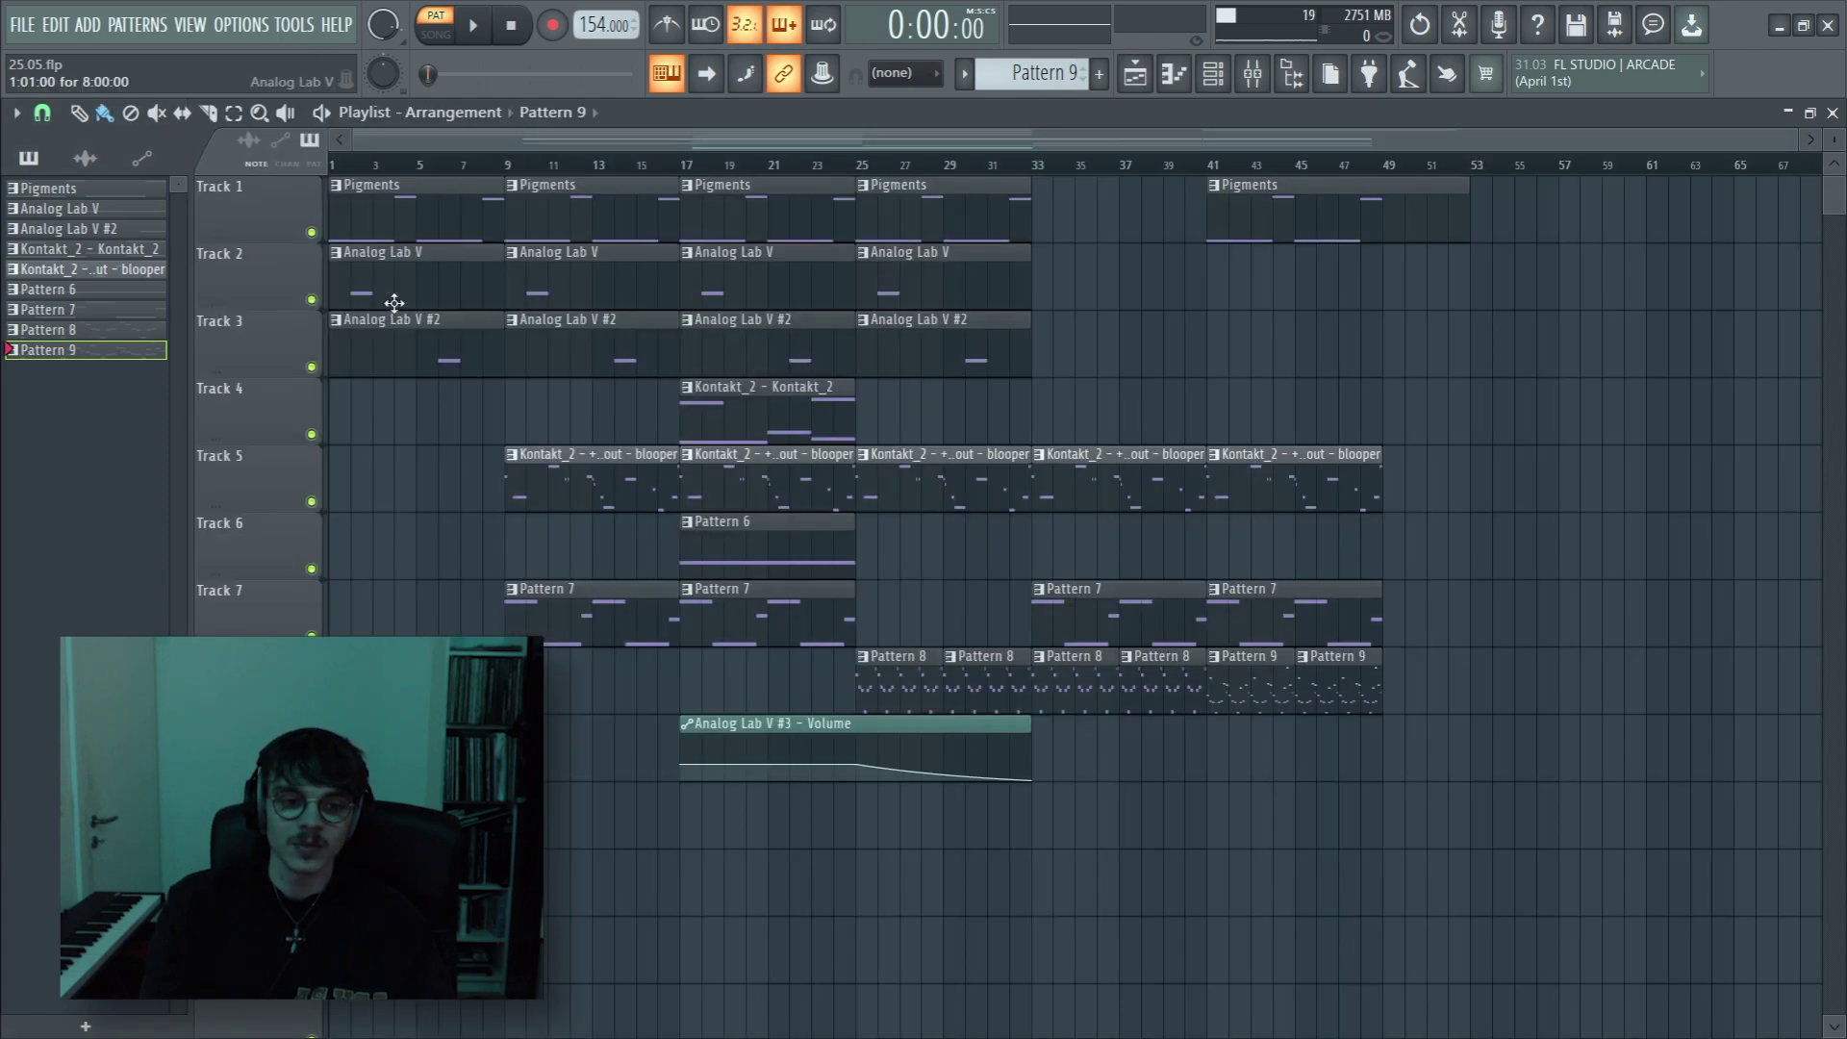
click(1202, 81)
click(1174, 73)
click(1252, 73)
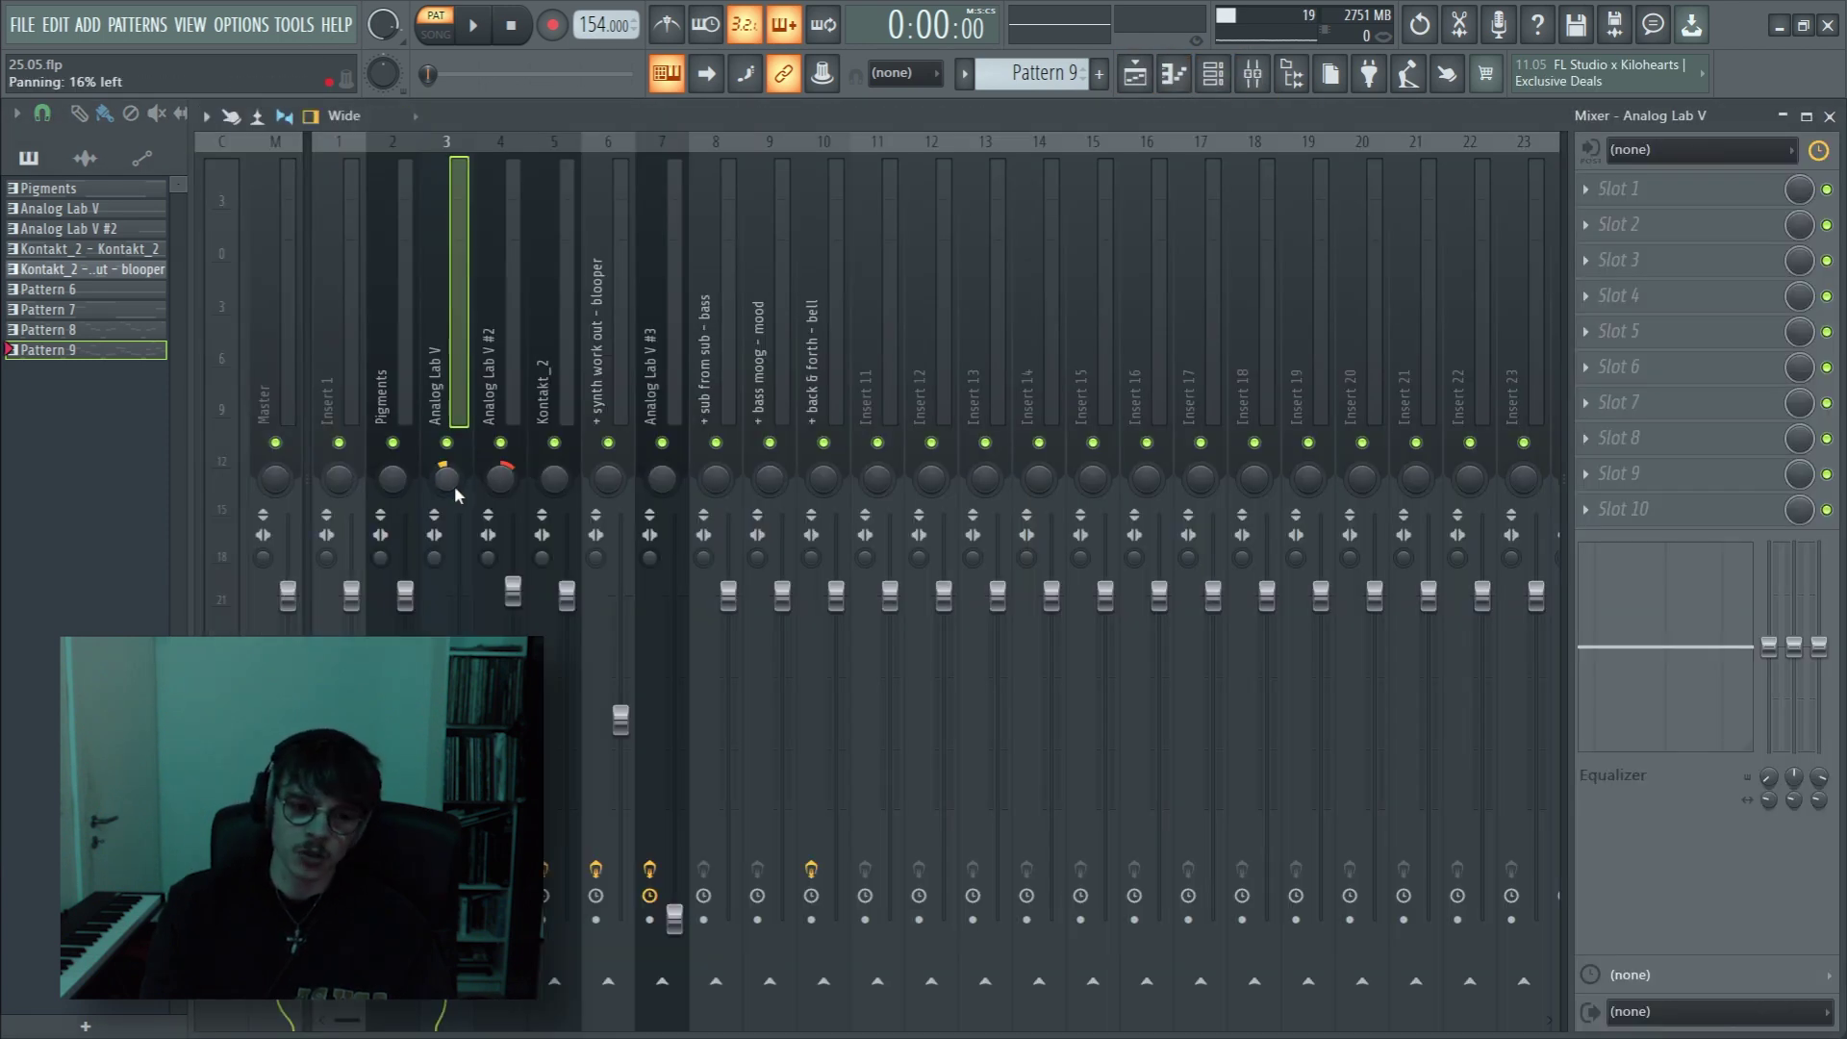
Step: View ValhallaDelay on the Analog Lab V #2 track and Portal on the synth work out - blooper track
click(500, 411)
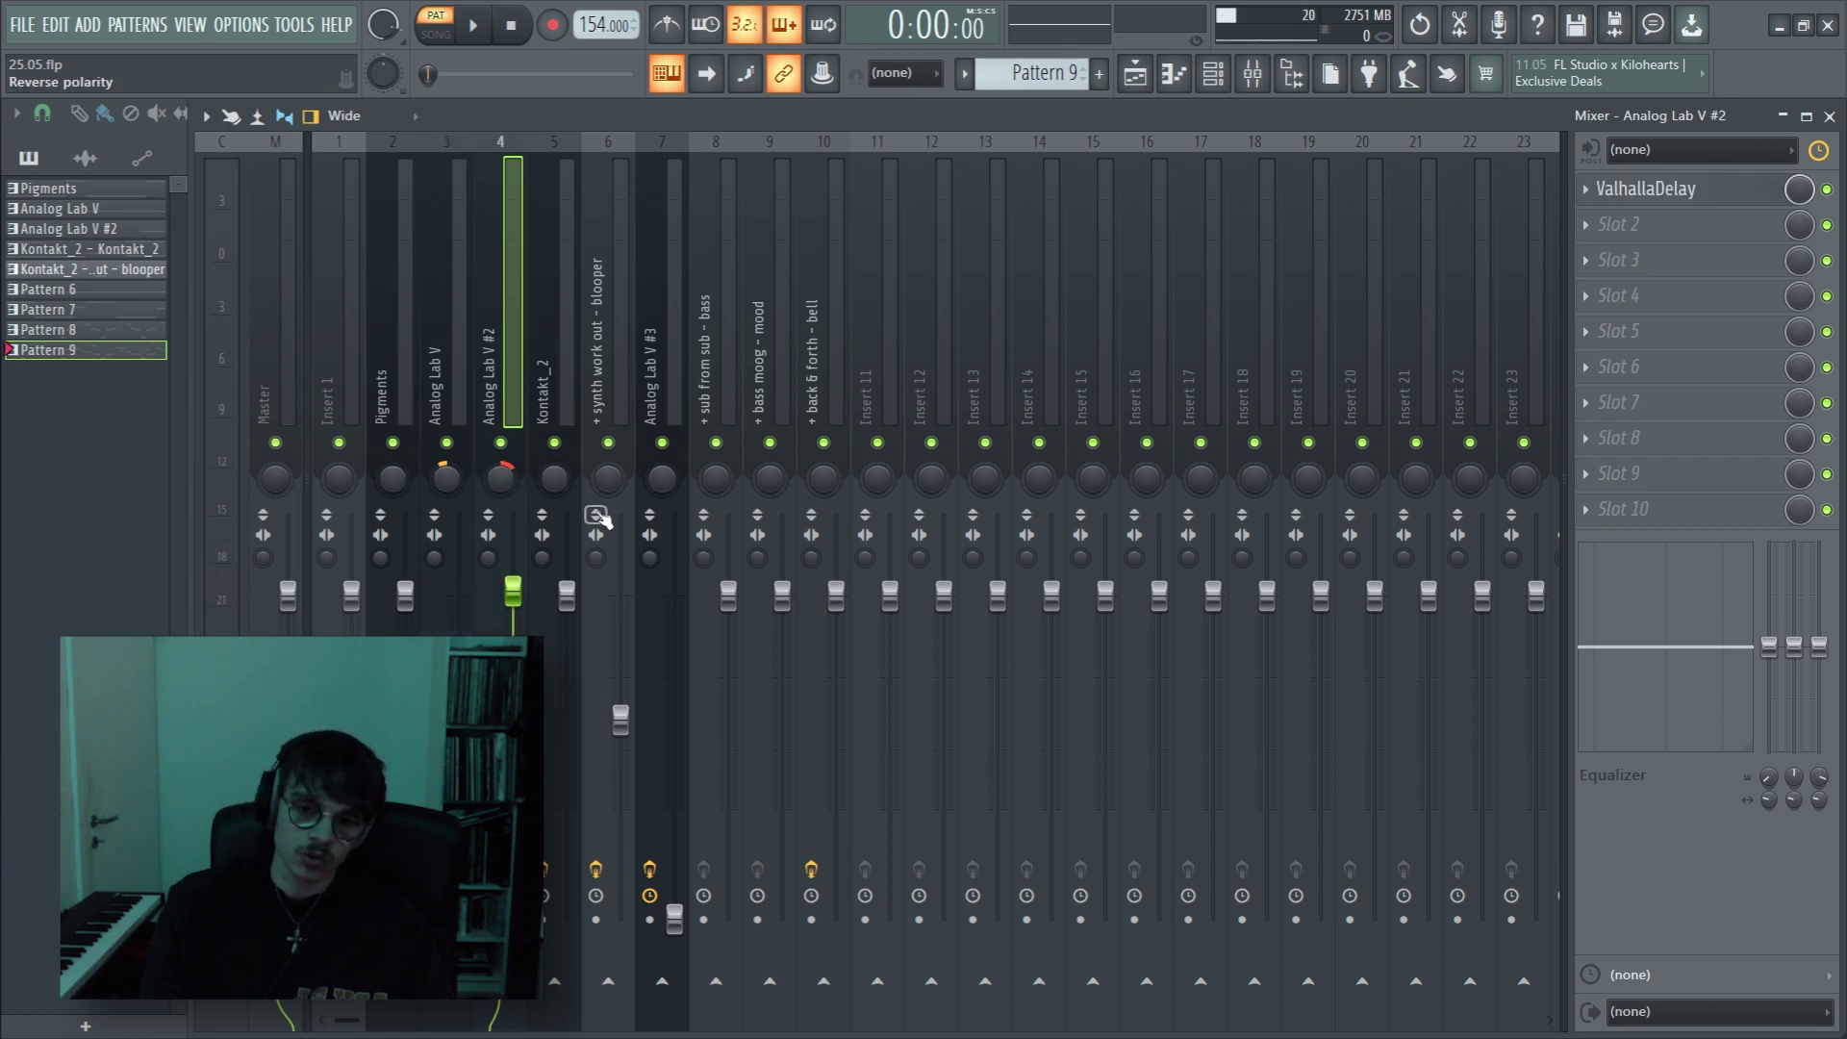
click(1646, 188)
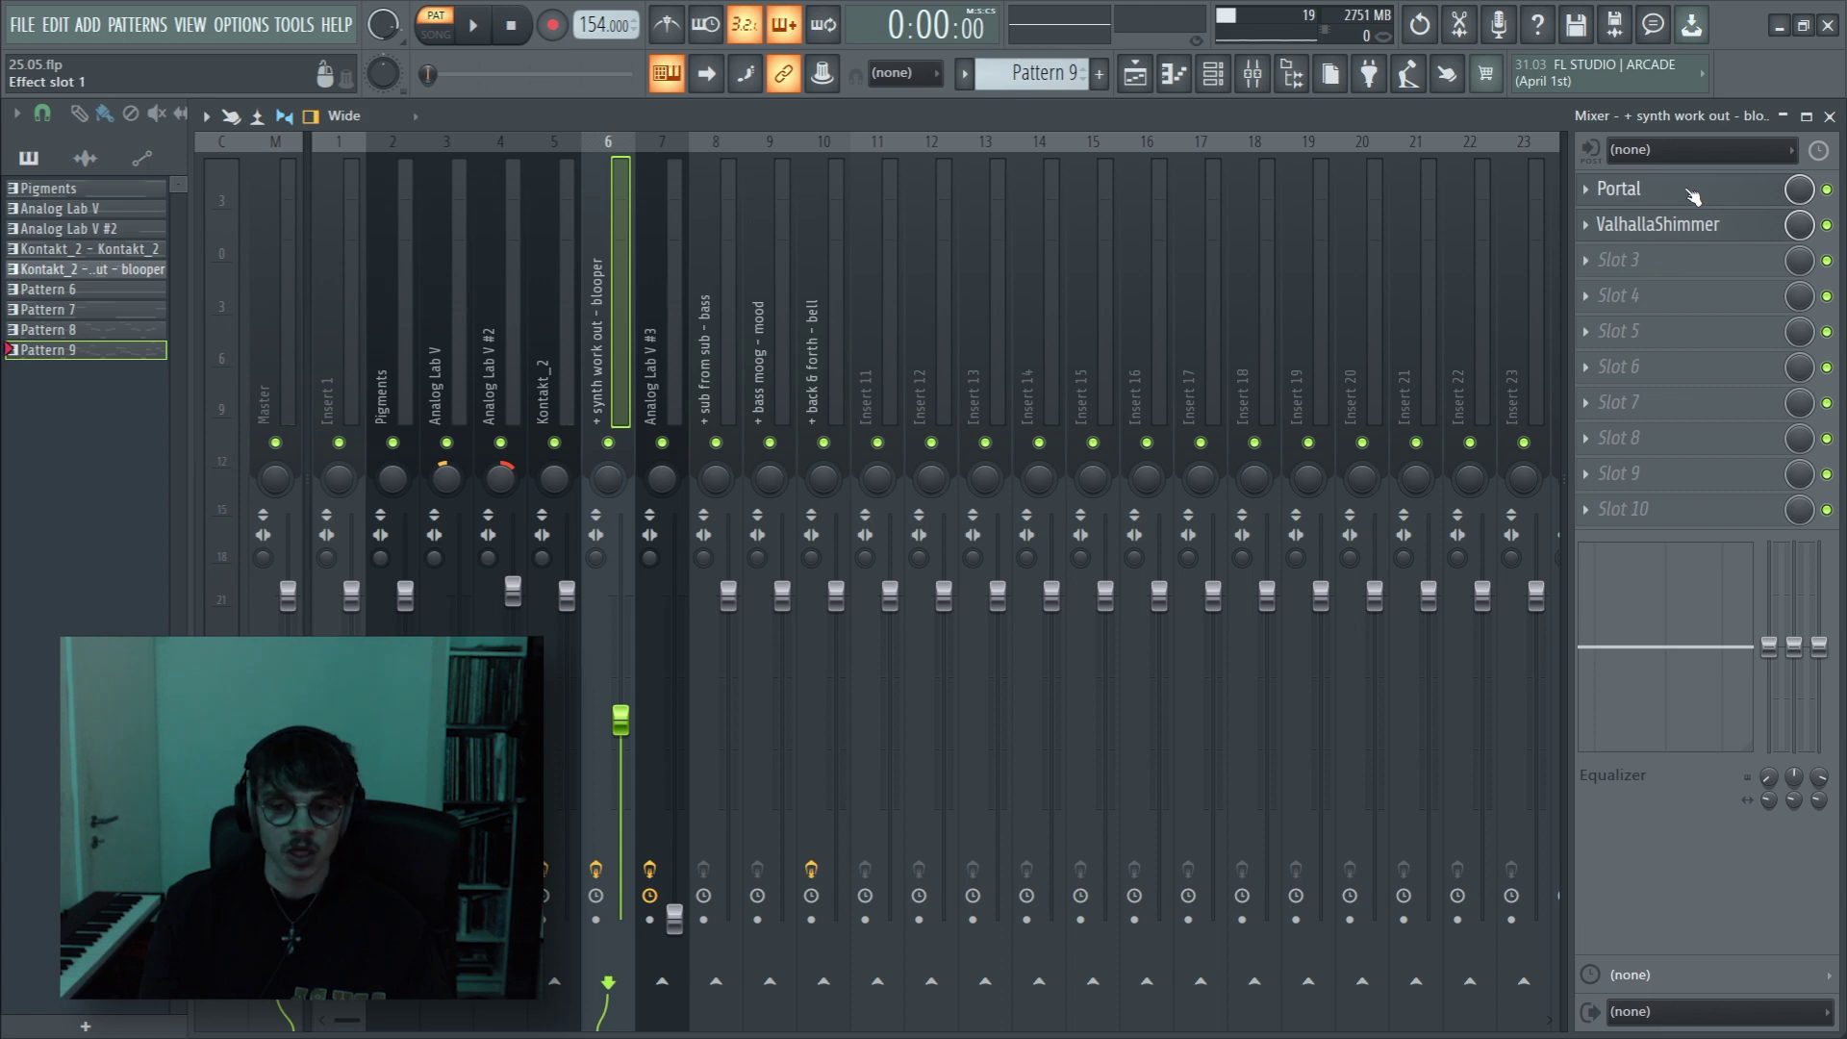
click(1691, 192)
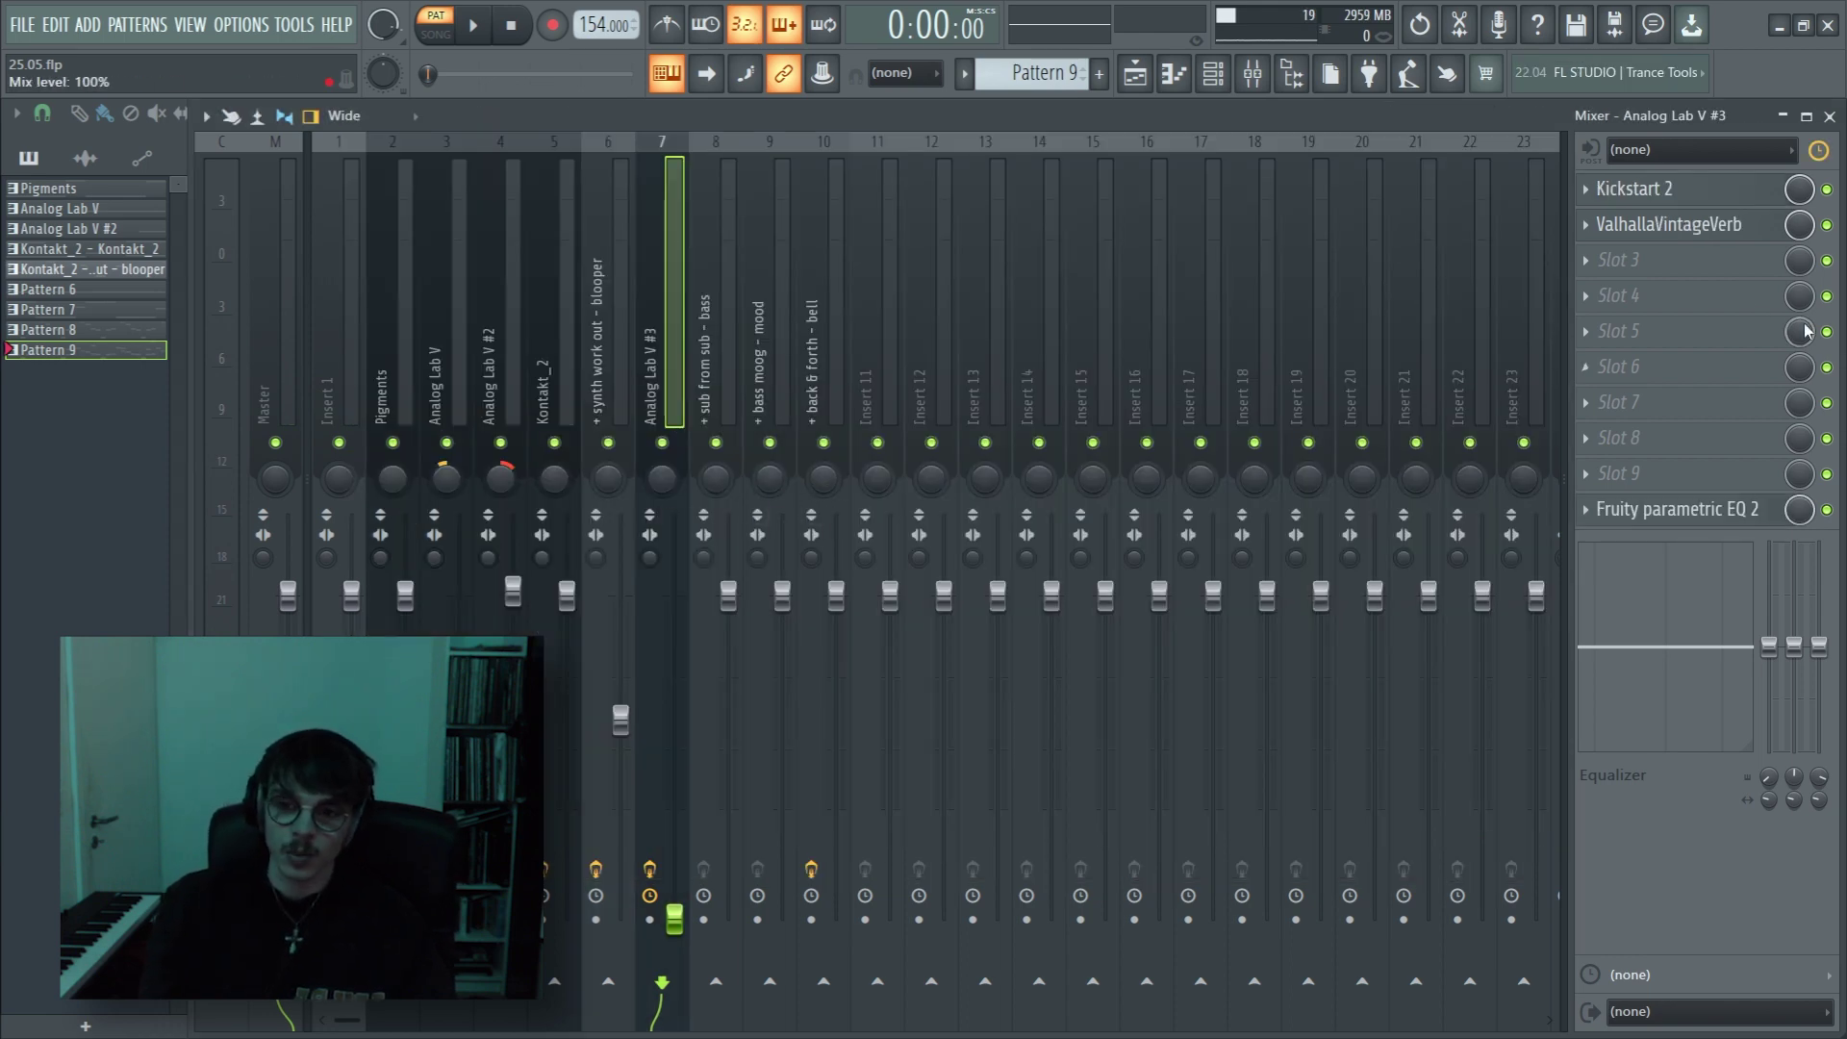
Step: Review the Kickstart 2, ValhallaVintageVerb and Fruity parametric EQ 2 settings on the Analog Lab V #3 track
click(1654, 192)
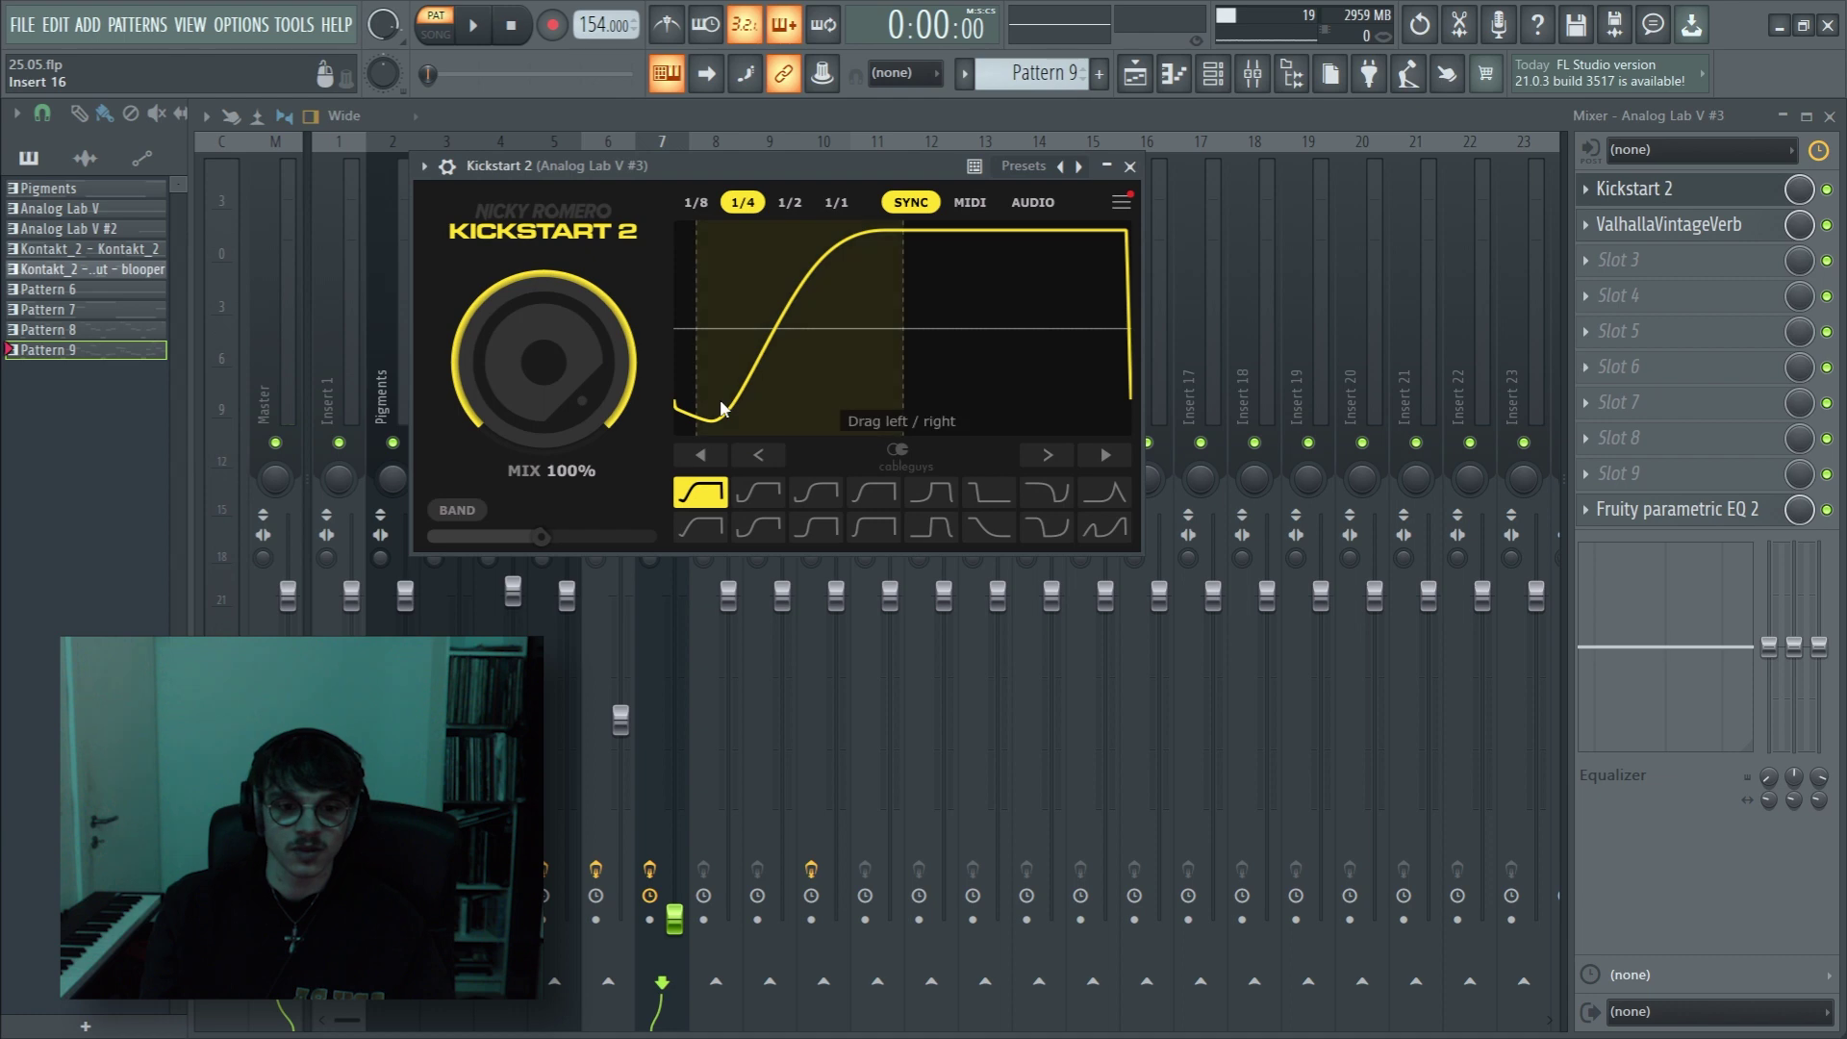
click(1131, 167)
click(1655, 224)
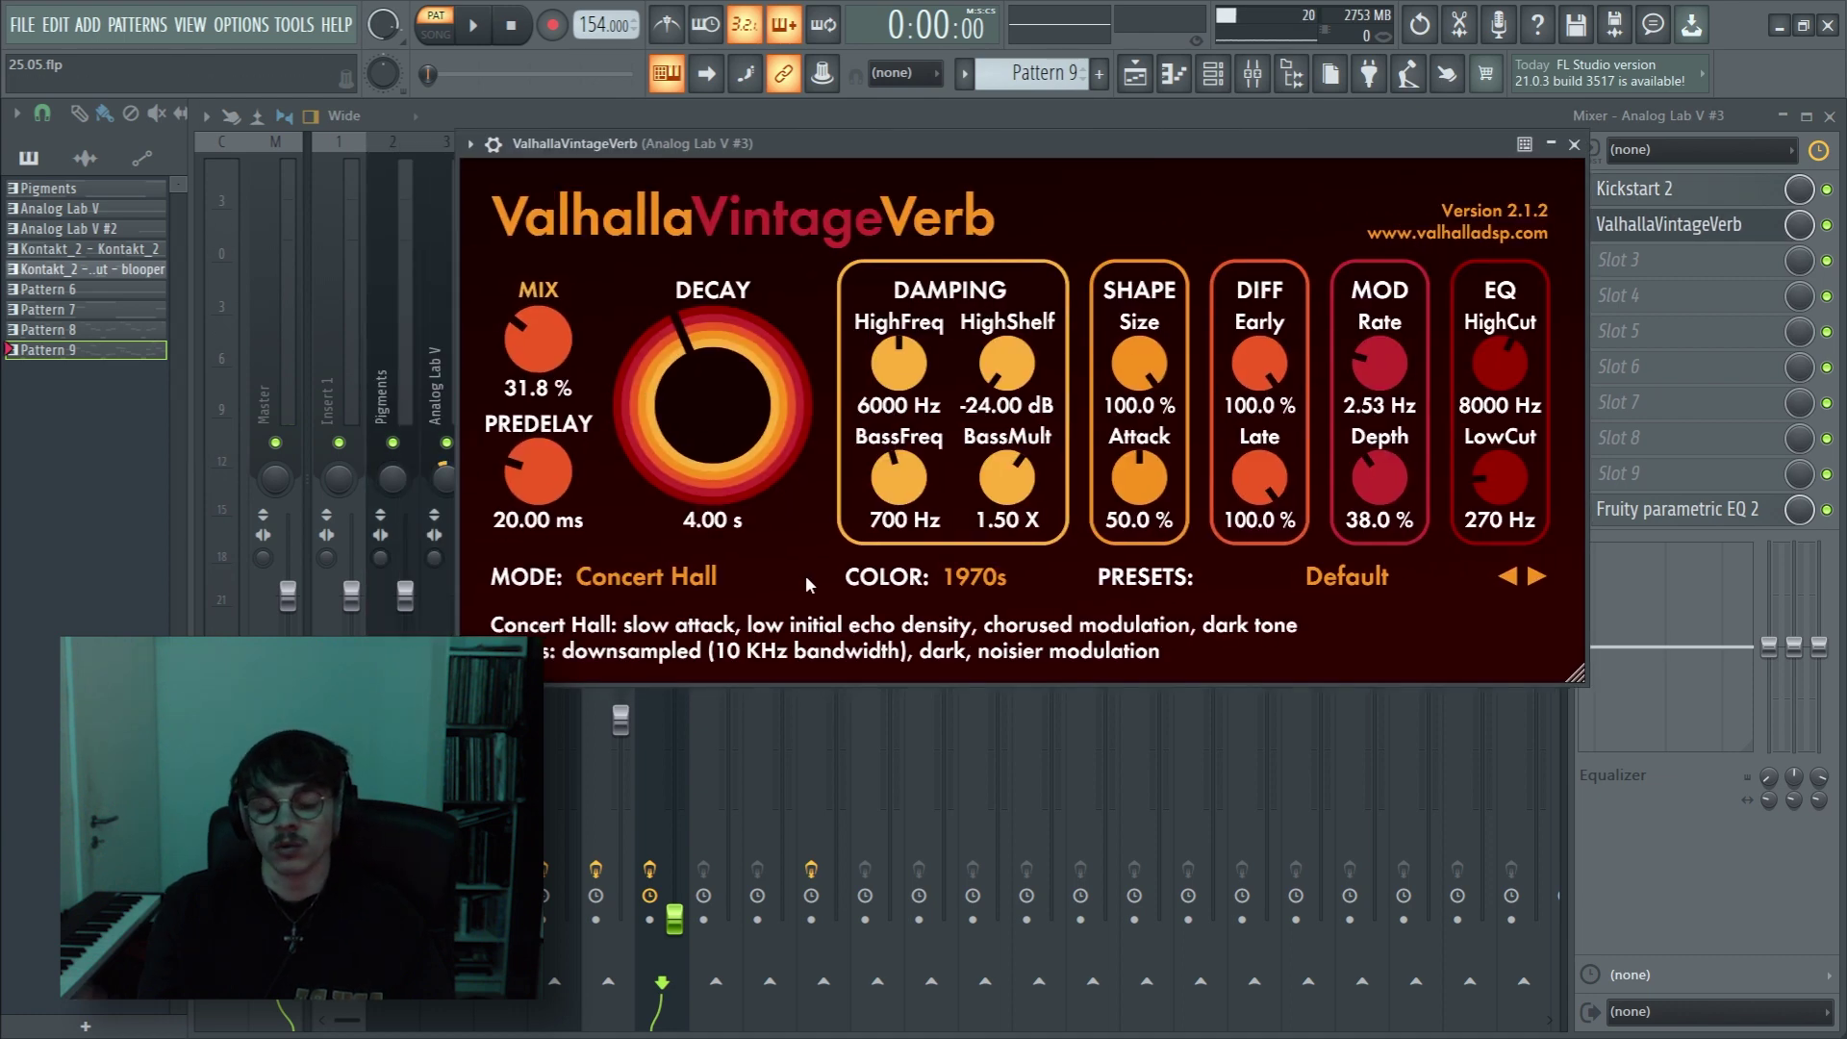
click(1575, 145)
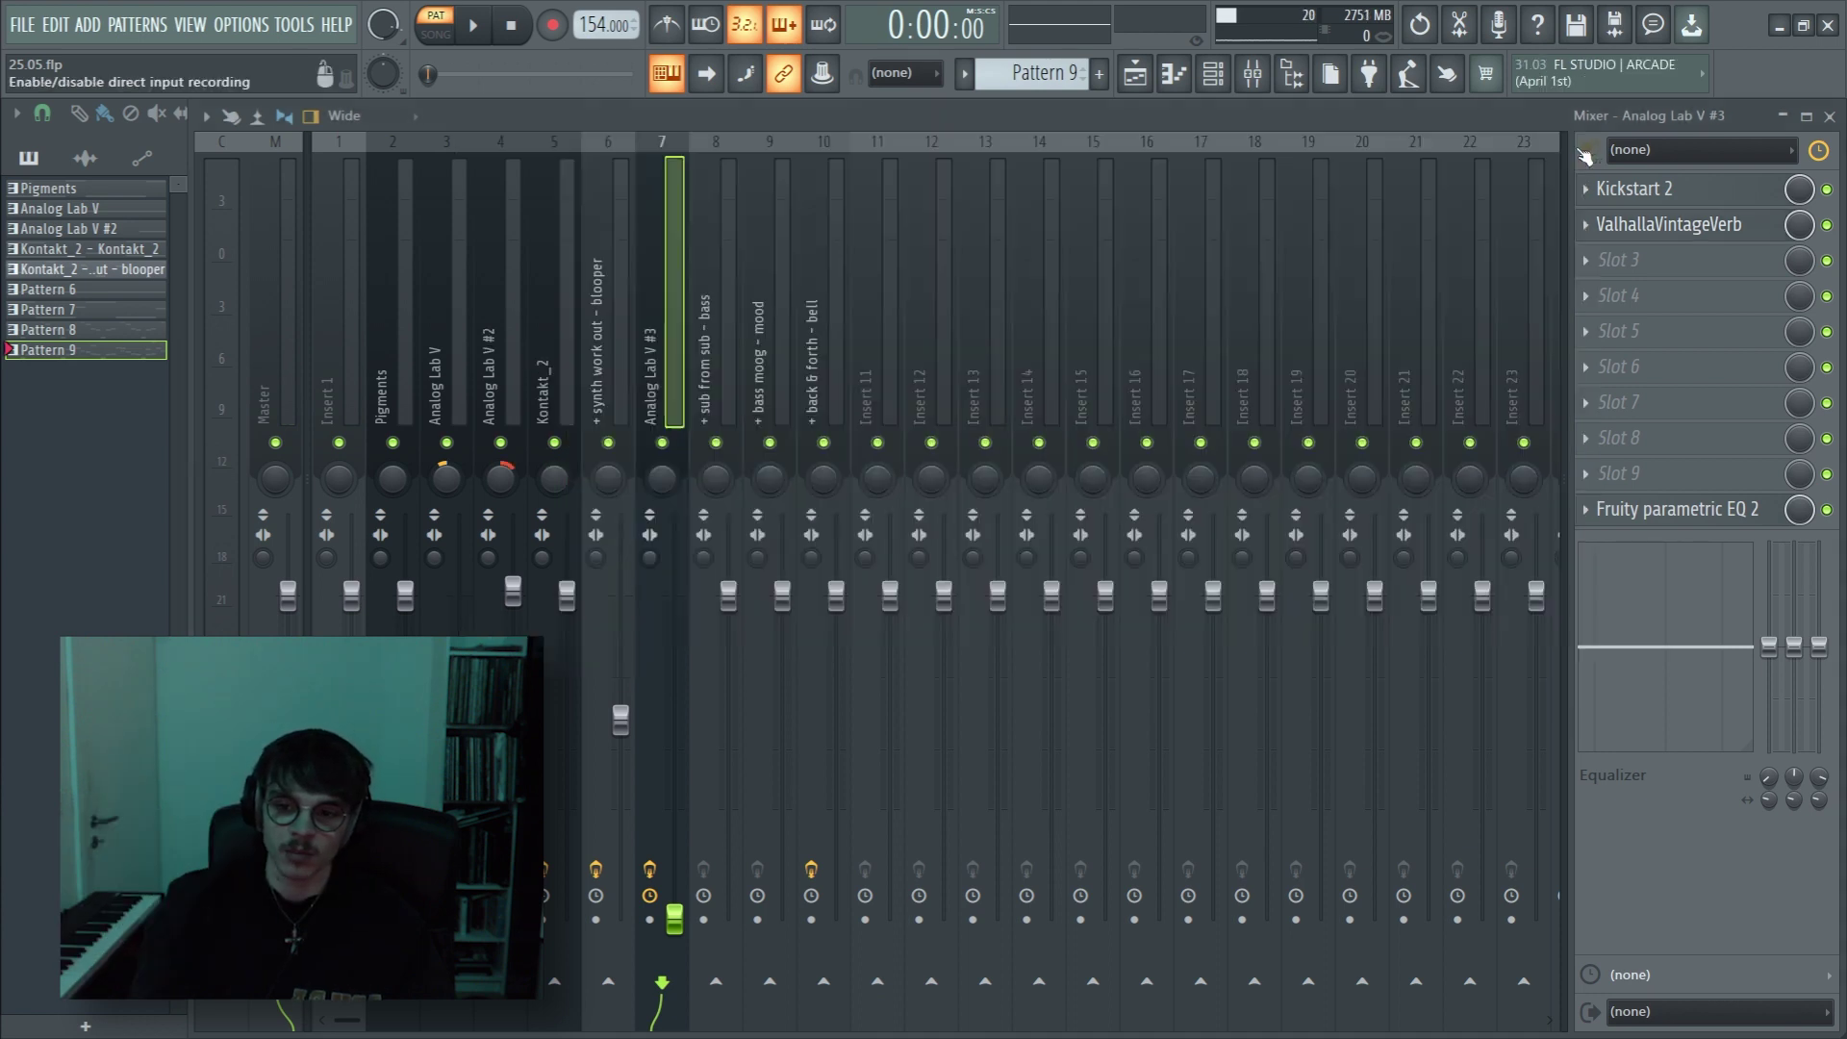
click(1677, 509)
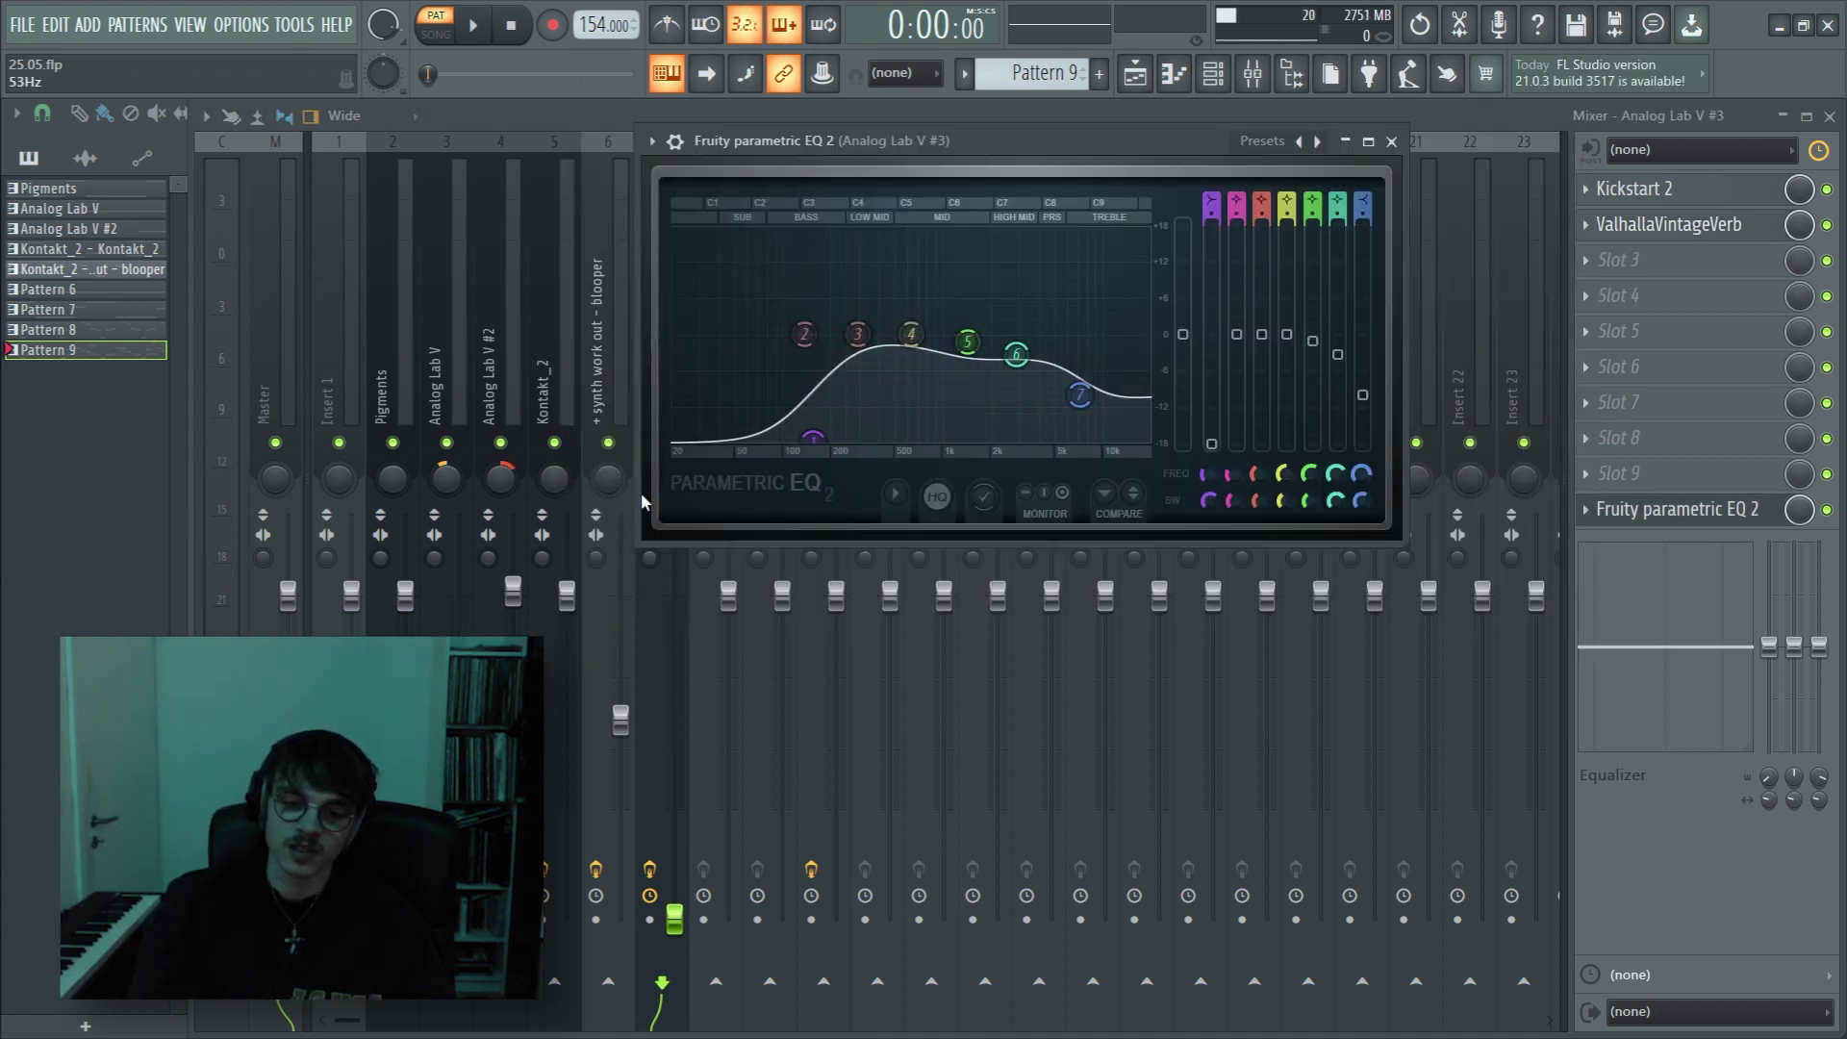
click(1391, 142)
Step: Compare the effect slots of the sub from sub - bass and bass moog - mood mixer tracks
click(769, 365)
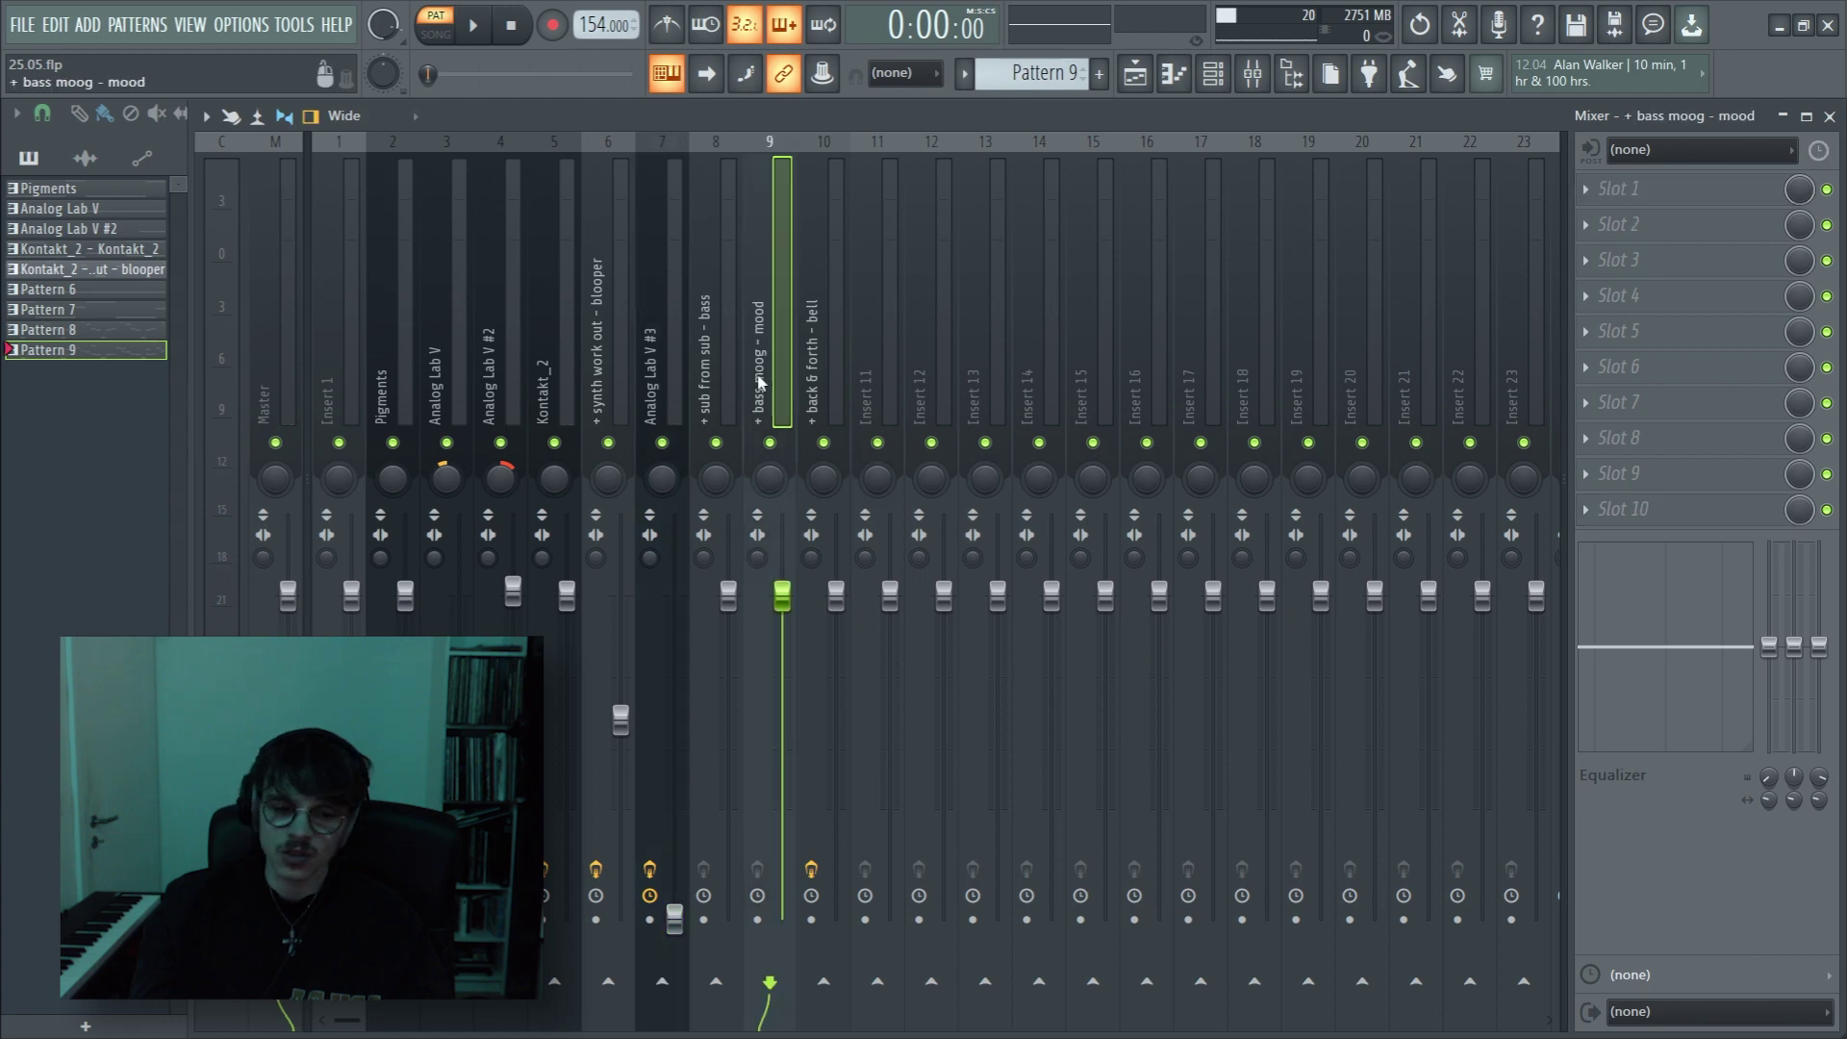
click(719, 366)
click(760, 385)
click(720, 366)
click(761, 385)
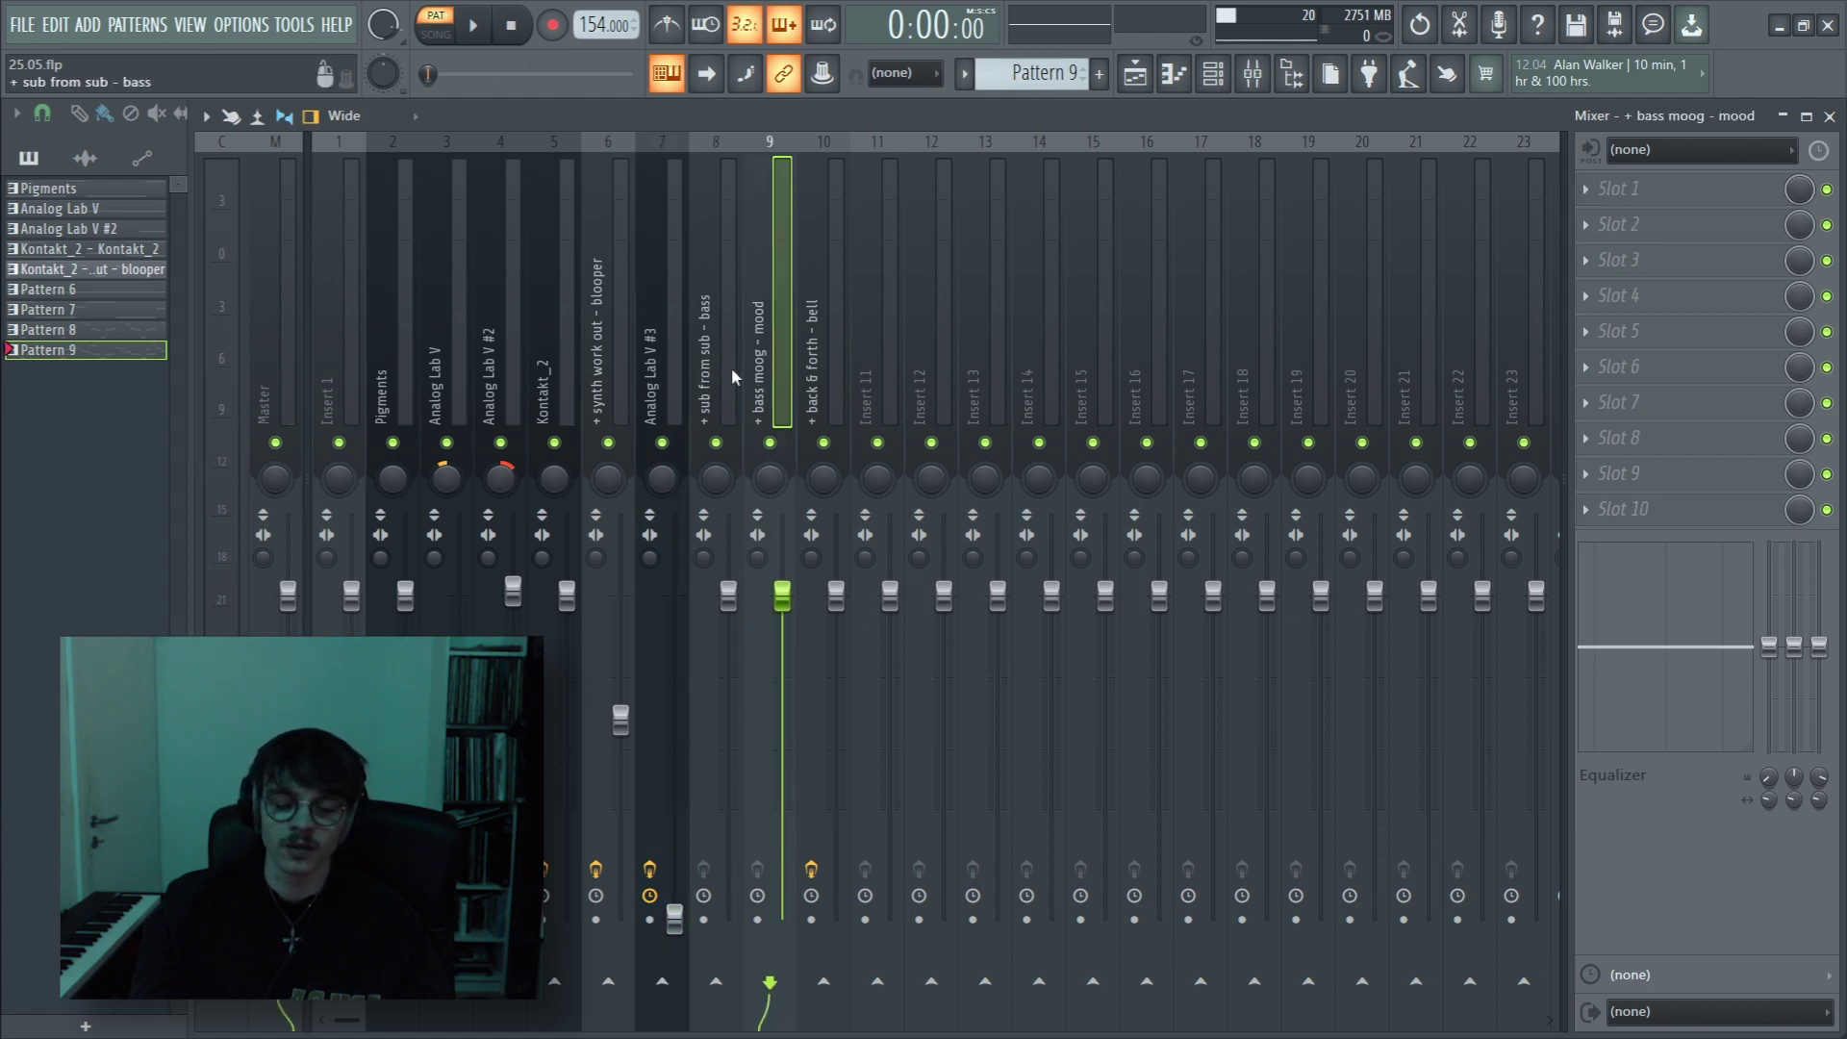
click(719, 366)
click(760, 385)
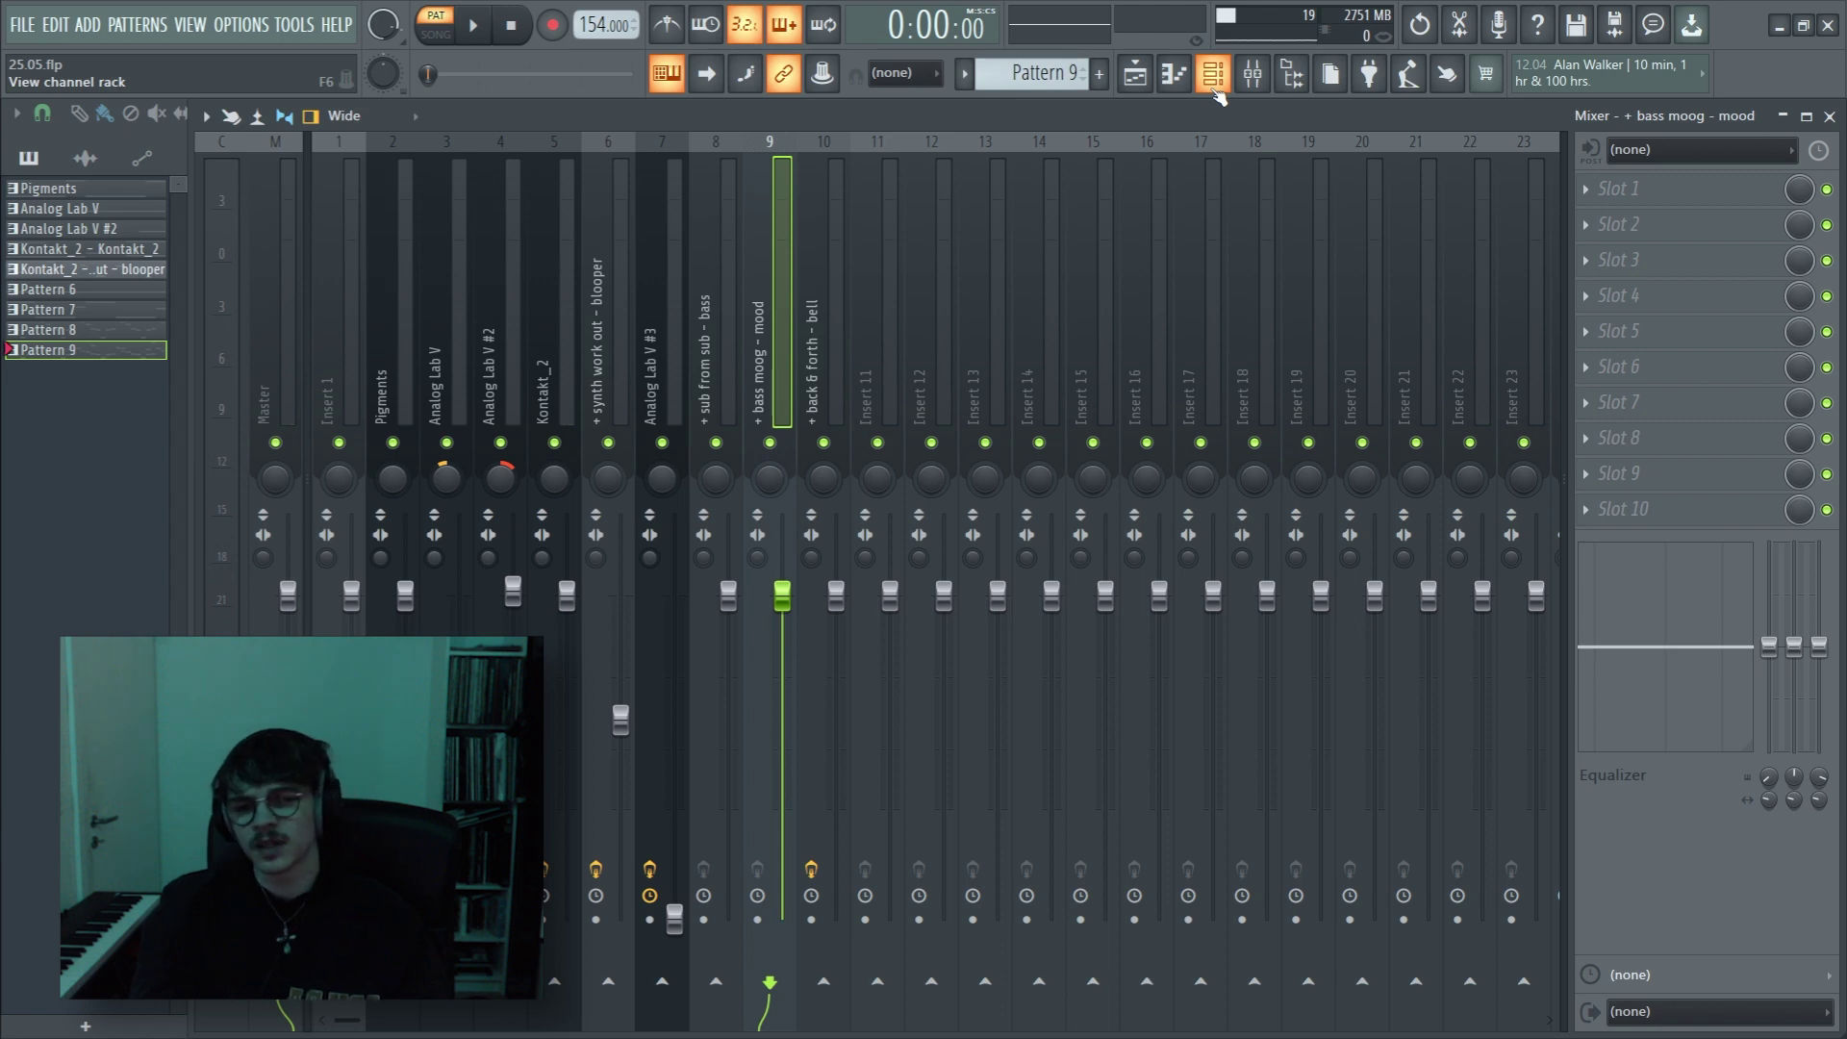
click(716, 376)
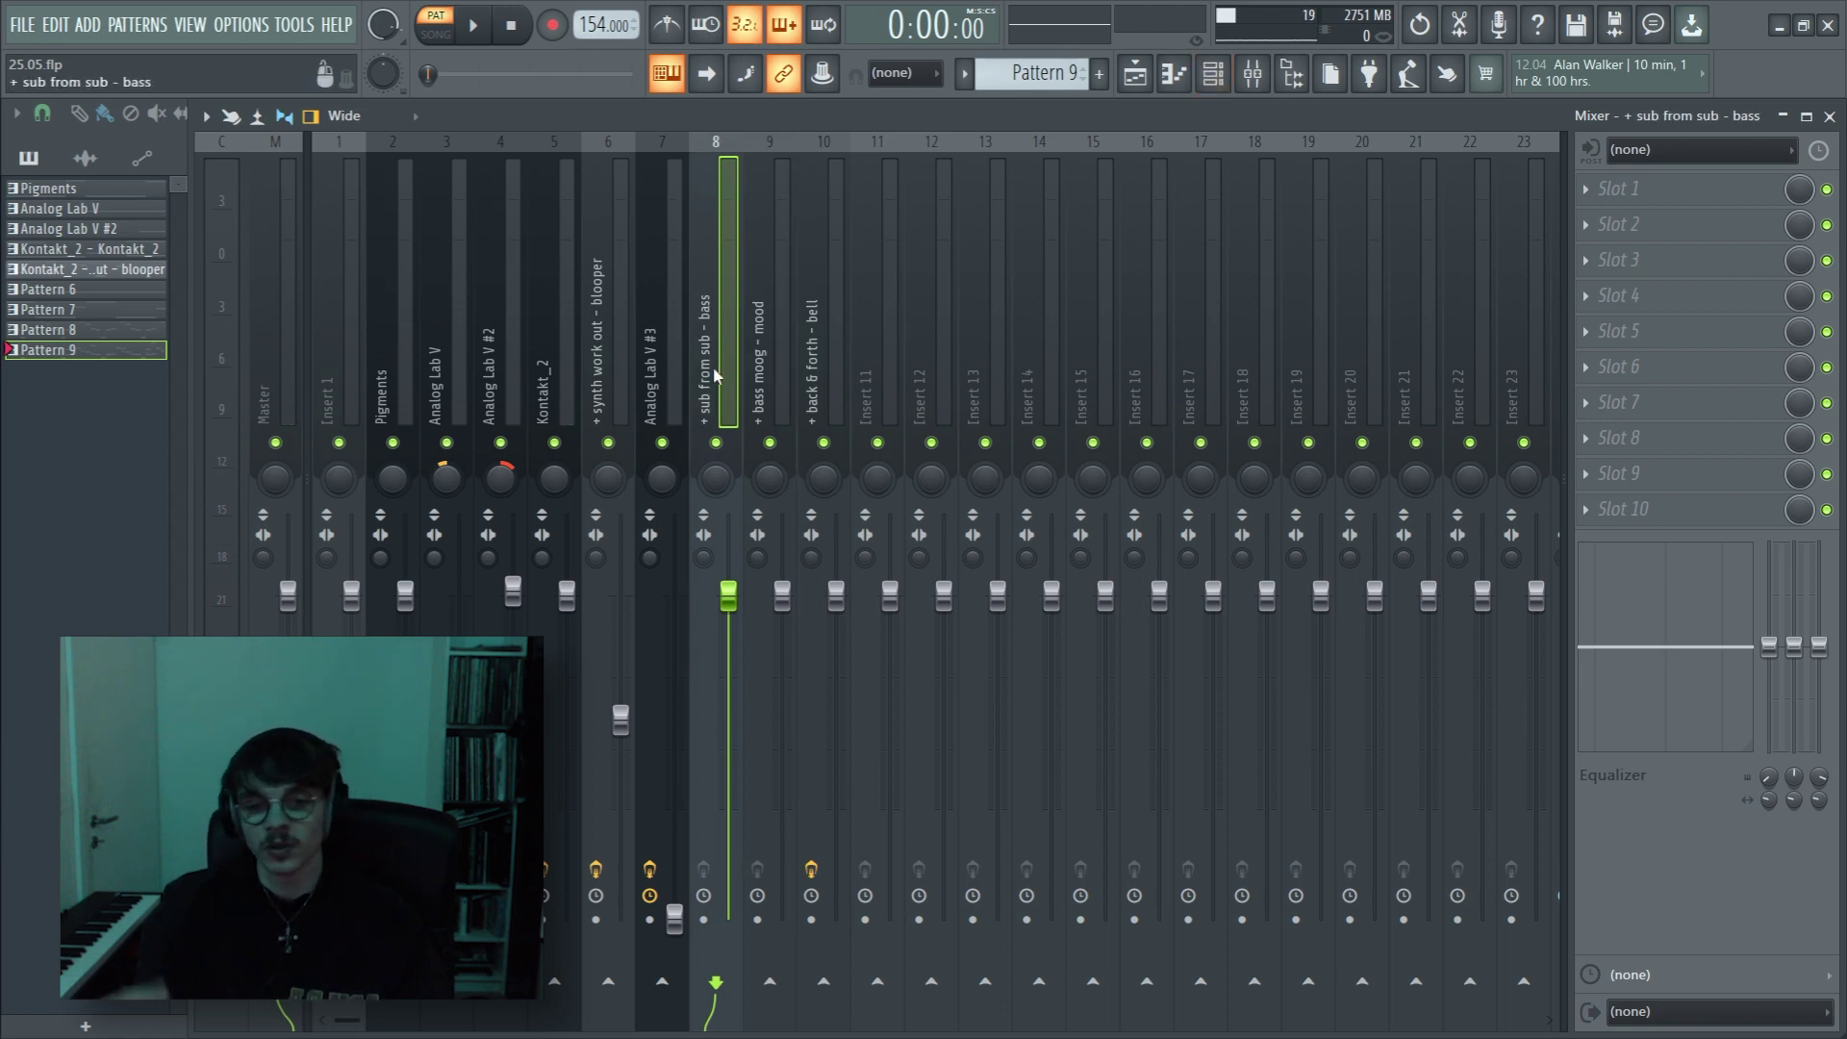
click(769, 385)
Step: Open the bass moog - mood channel from the channel rack, view its sample and time-stretching settings, and return to the mixer
key(F6)
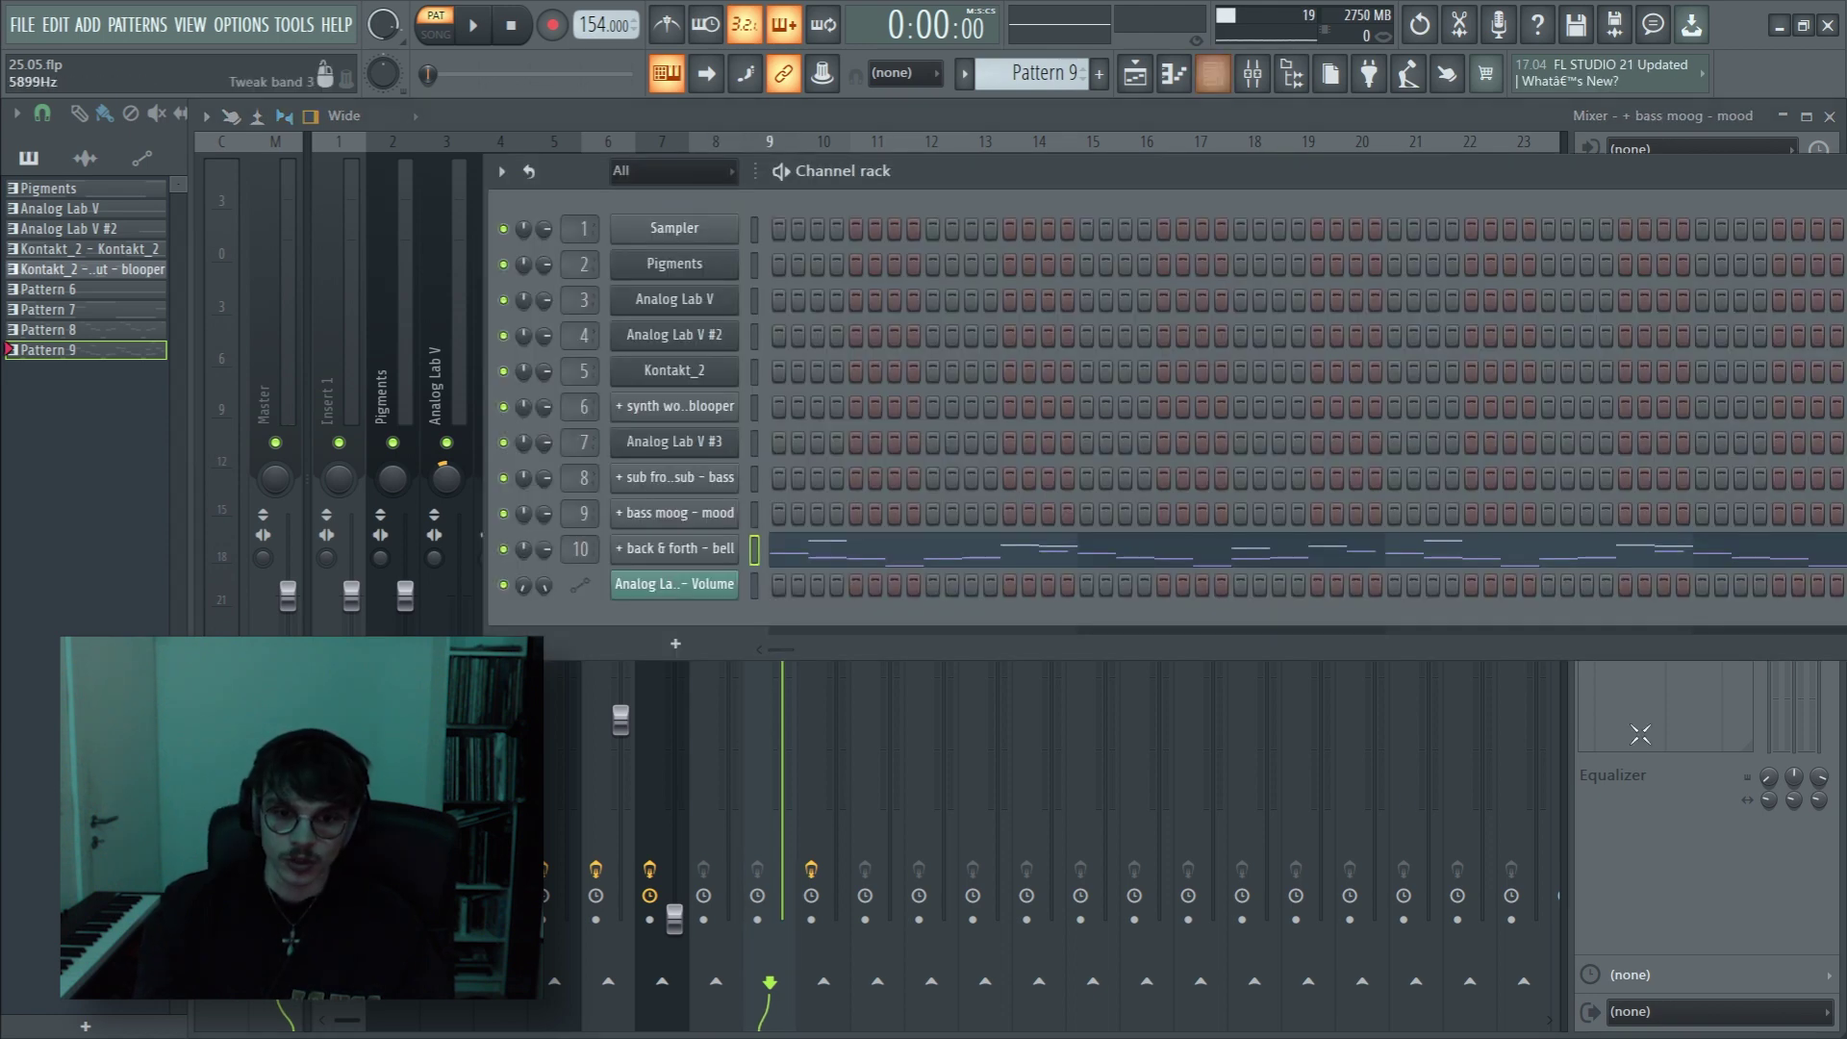
click(700, 530)
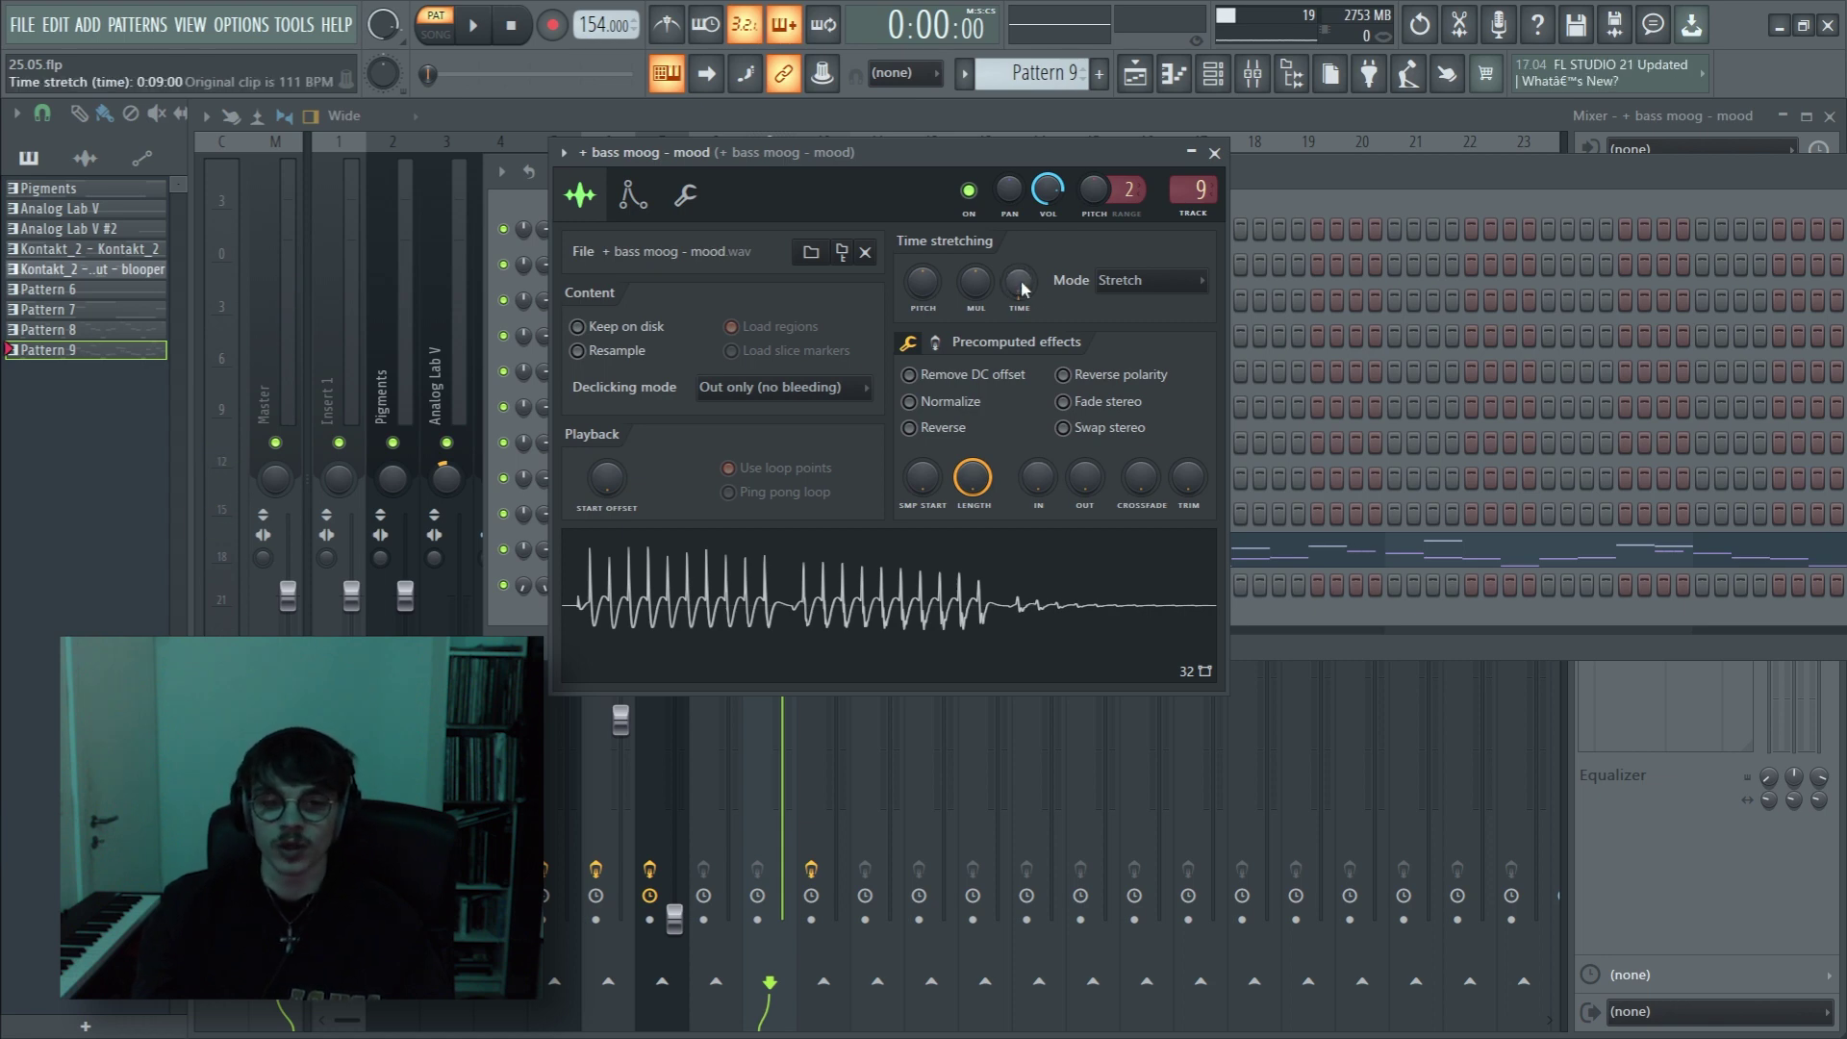
click(1218, 154)
click(1325, 146)
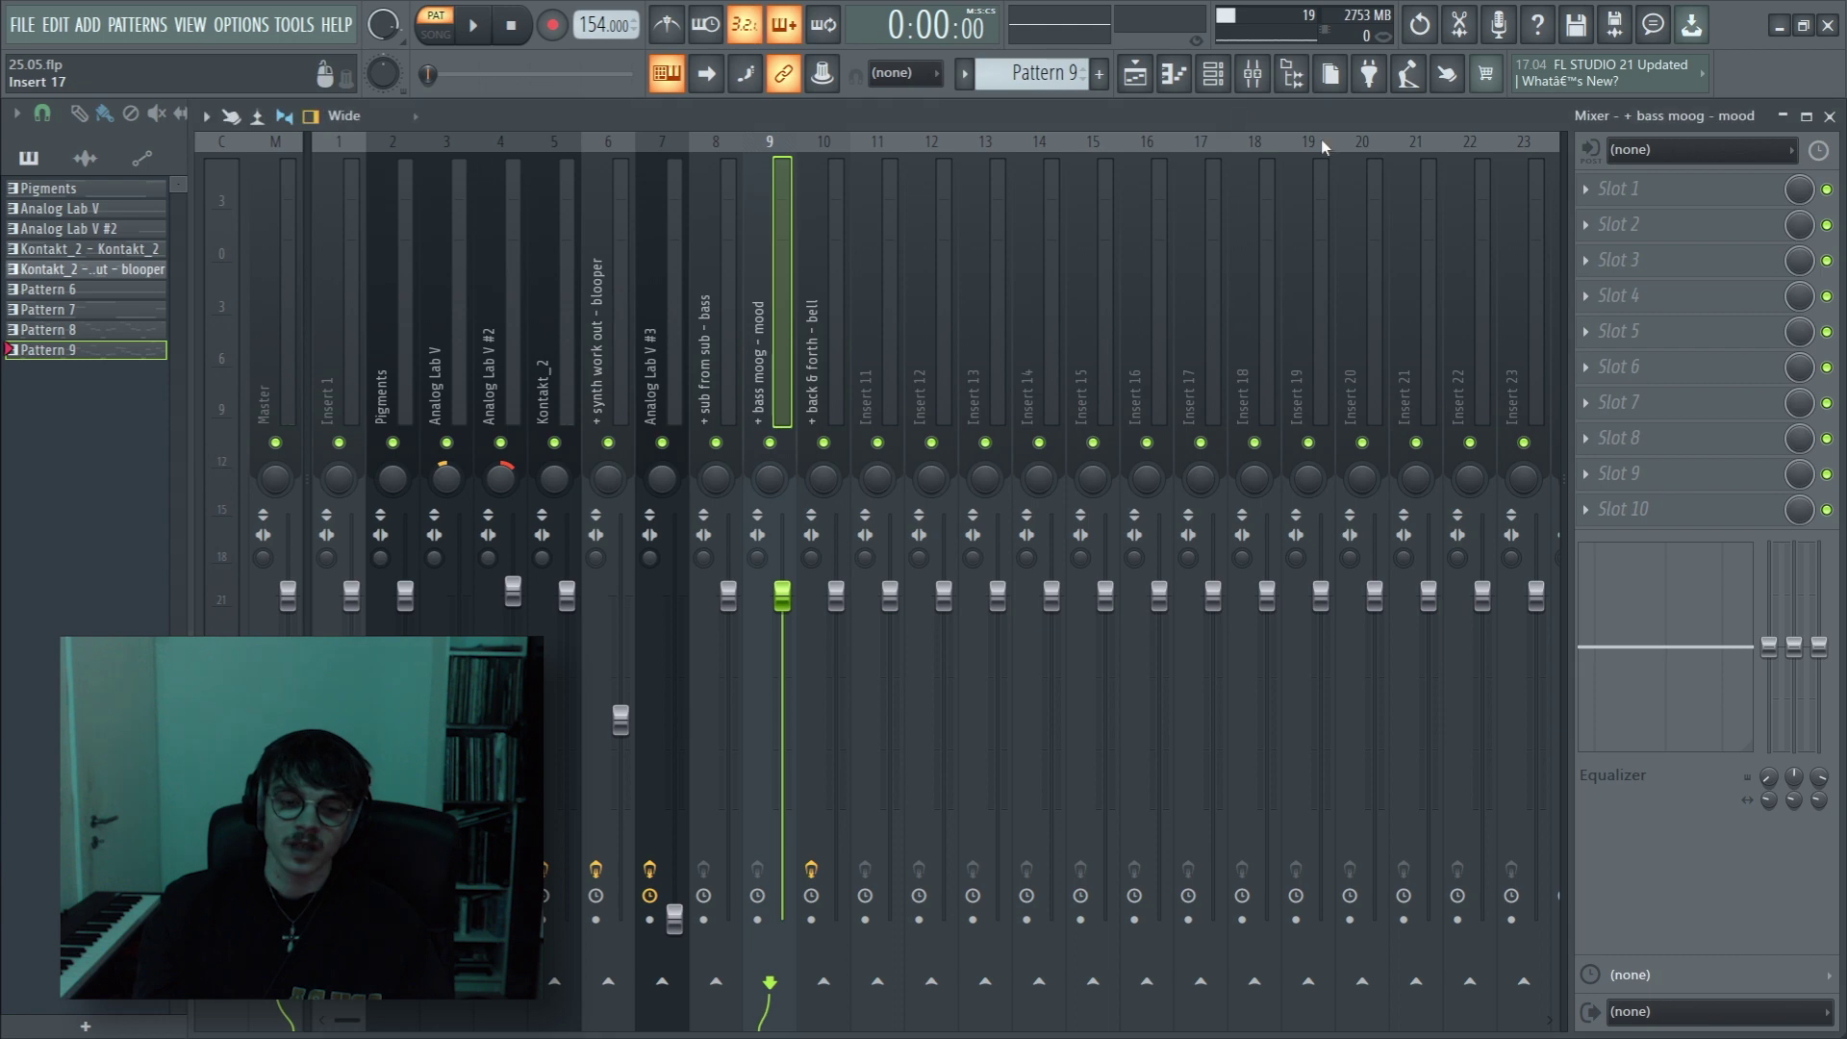
Step: Check the back & forth - bell mixer track and return to the playlist to view the full arrangement
click(825, 390)
key(F5)
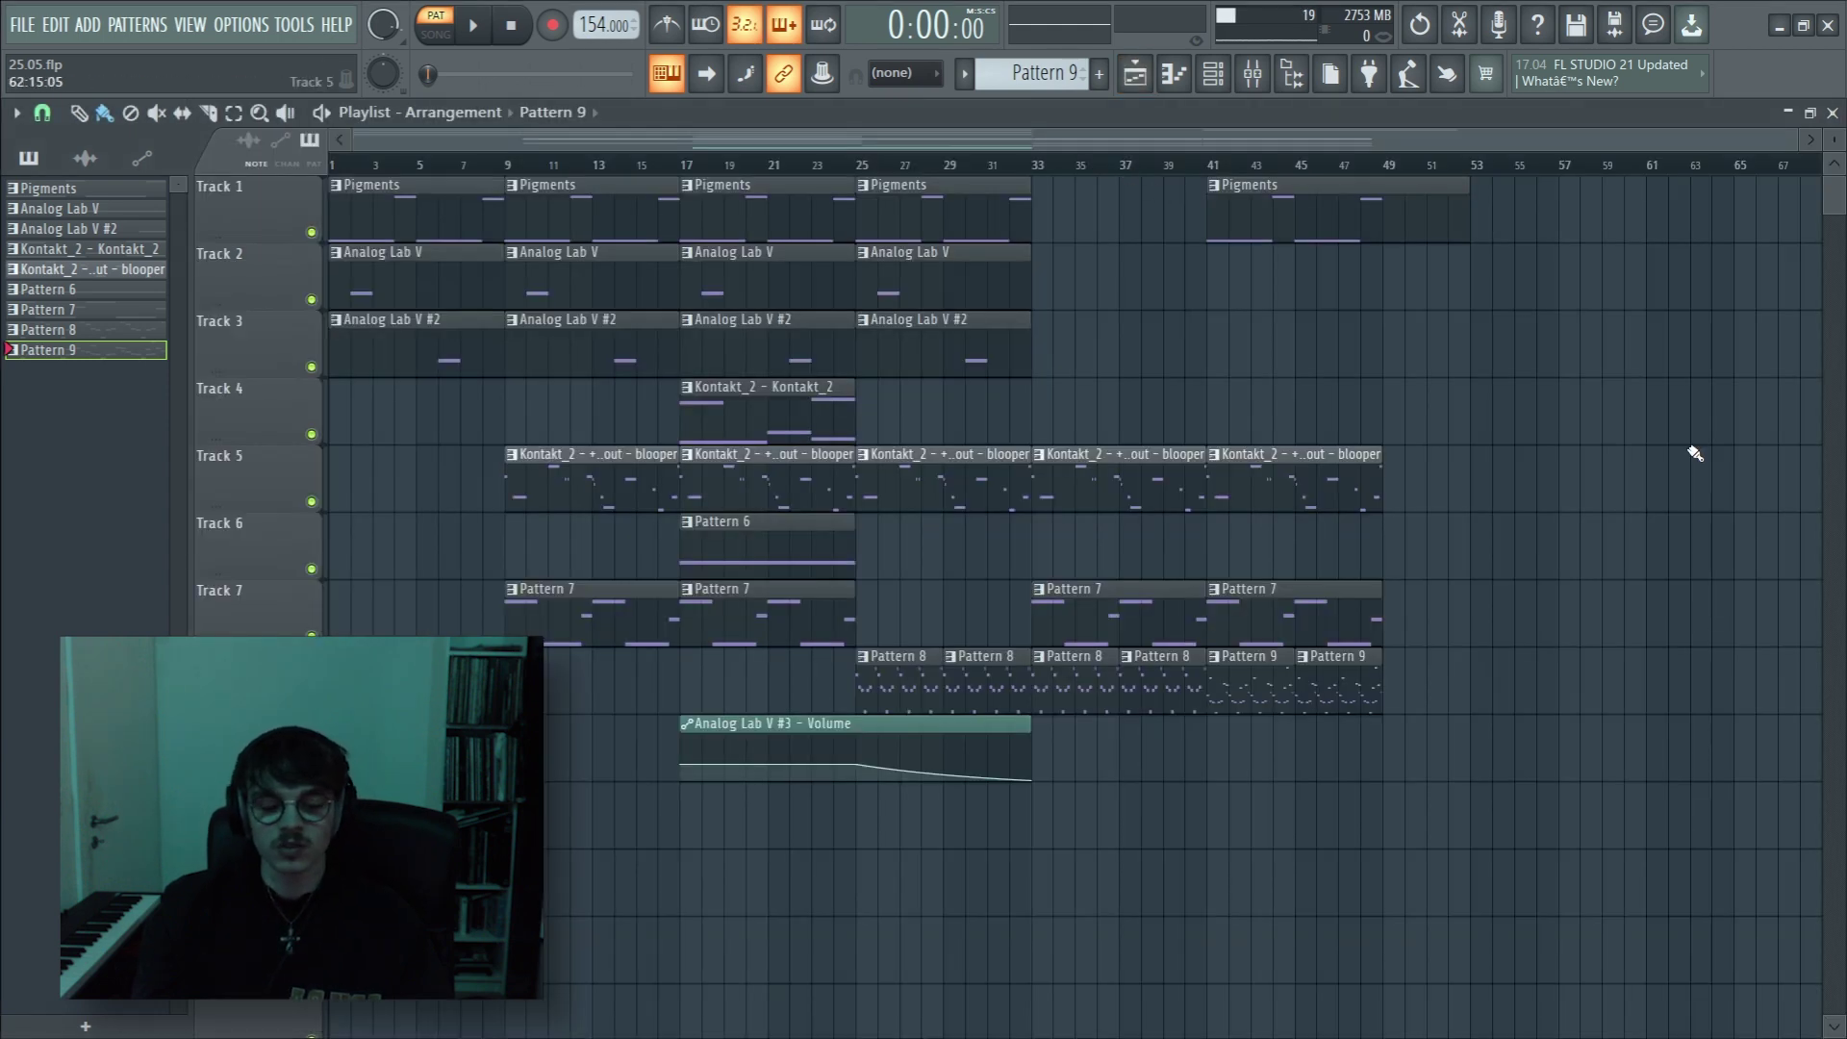
key(l)
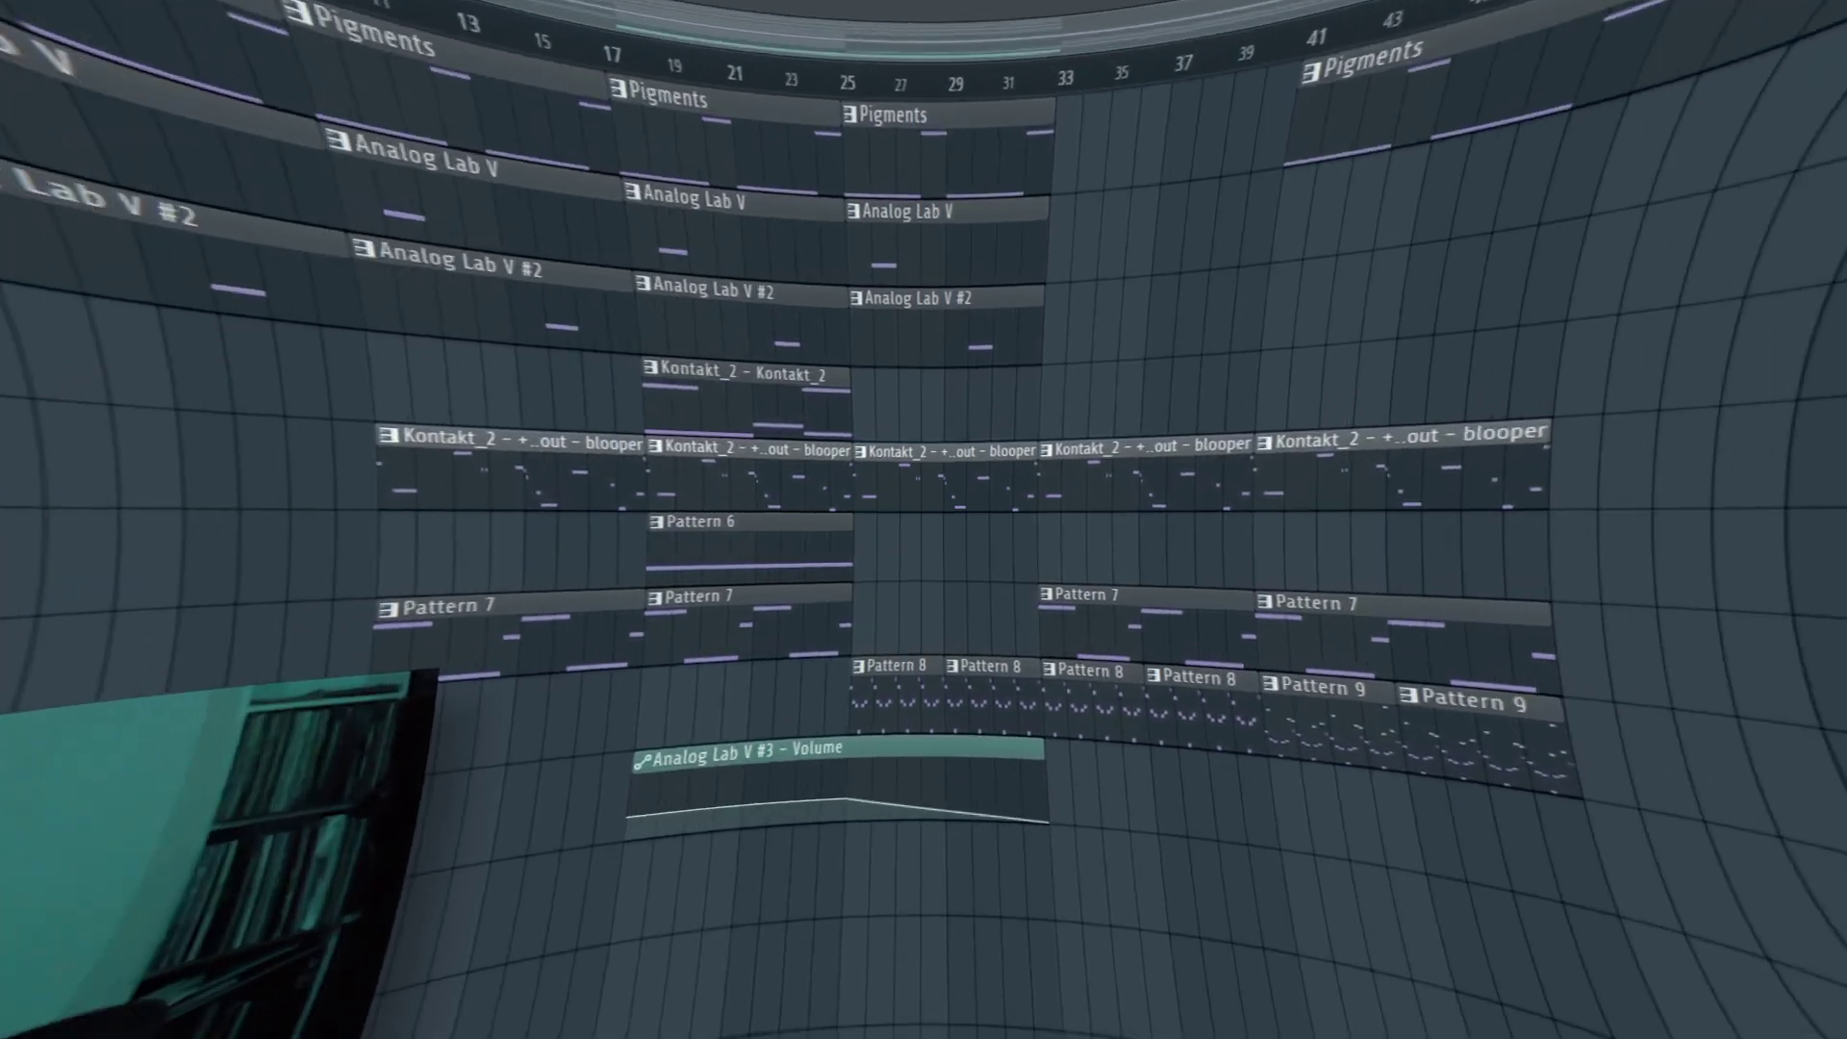